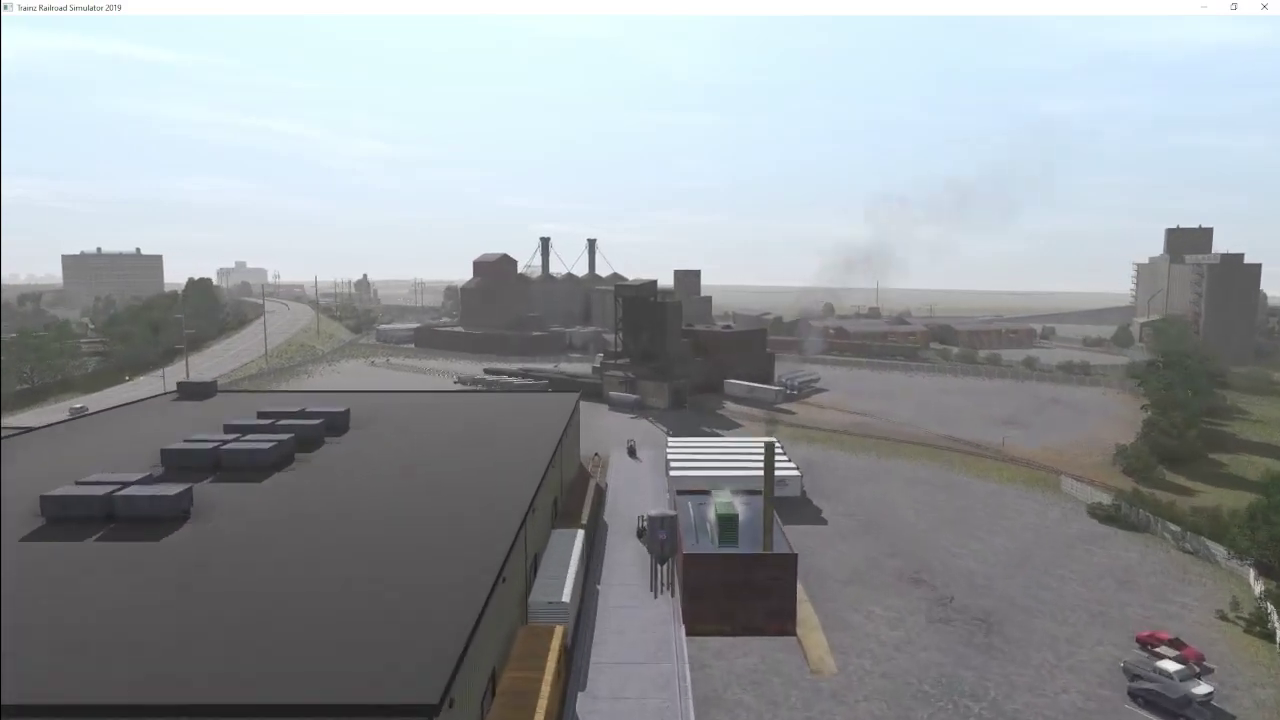
Step: Plant st_rmm_kust12ge bushes along both banks of the creek near the road bridge
key(w)
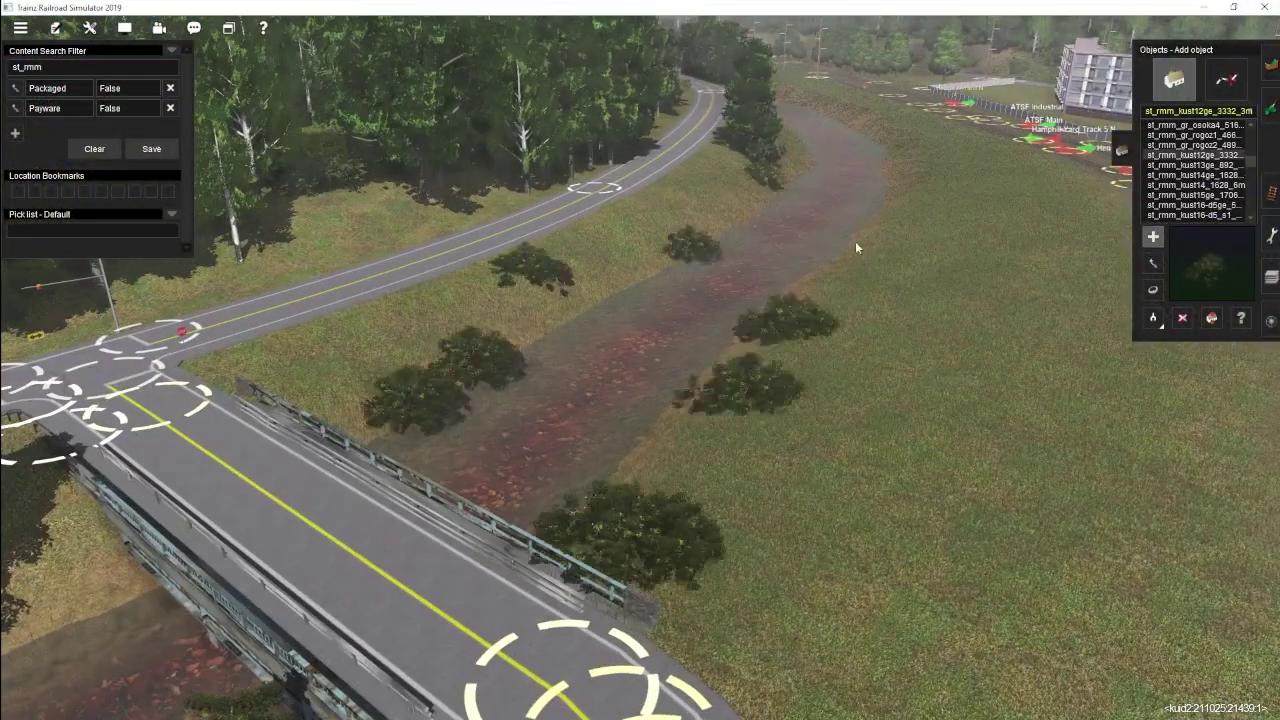
right_drag(855, 248, 543, 314)
right_drag(473, 581, 321, 373)
Step: Select the st_rmm_kust13ge_892_3m bush and plant it in scattered clumps along both creek banks beside the railway
click(1218, 165)
key(Right)
right_click(569, 209)
right_click(470, 229)
right_click(800, 380)
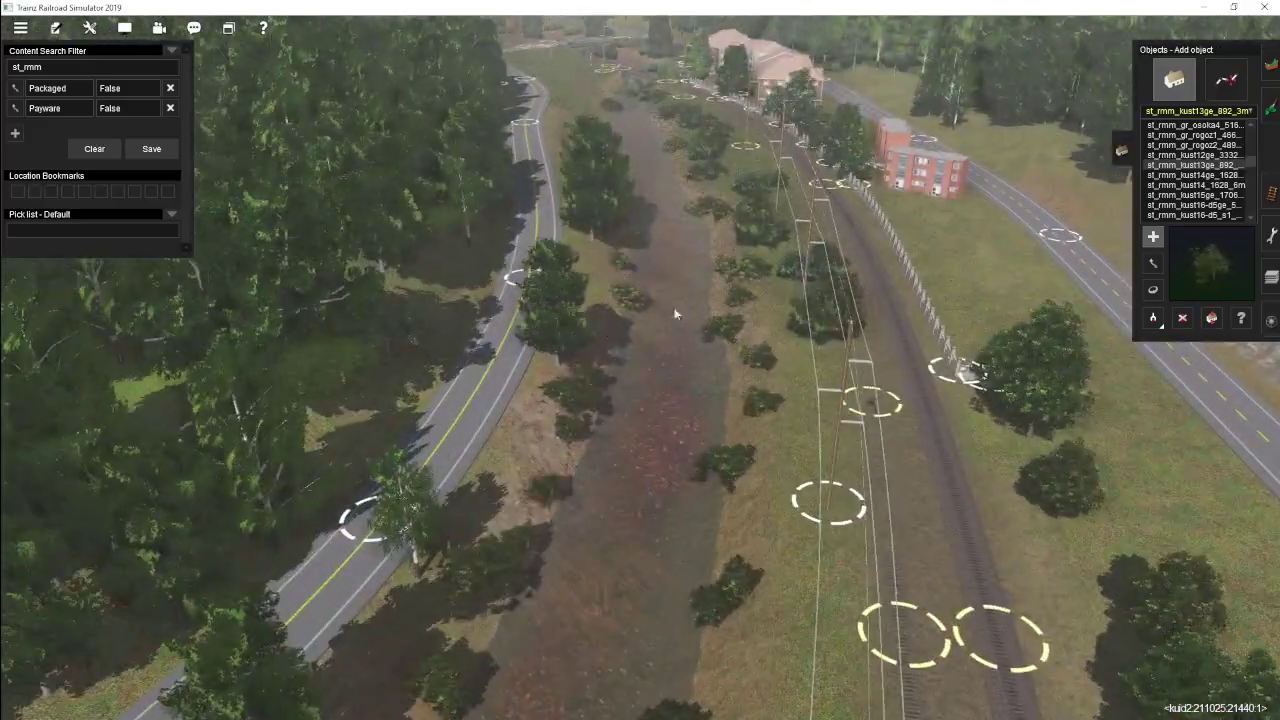
right_click(669, 267)
key(Left)
right_click(733, 312)
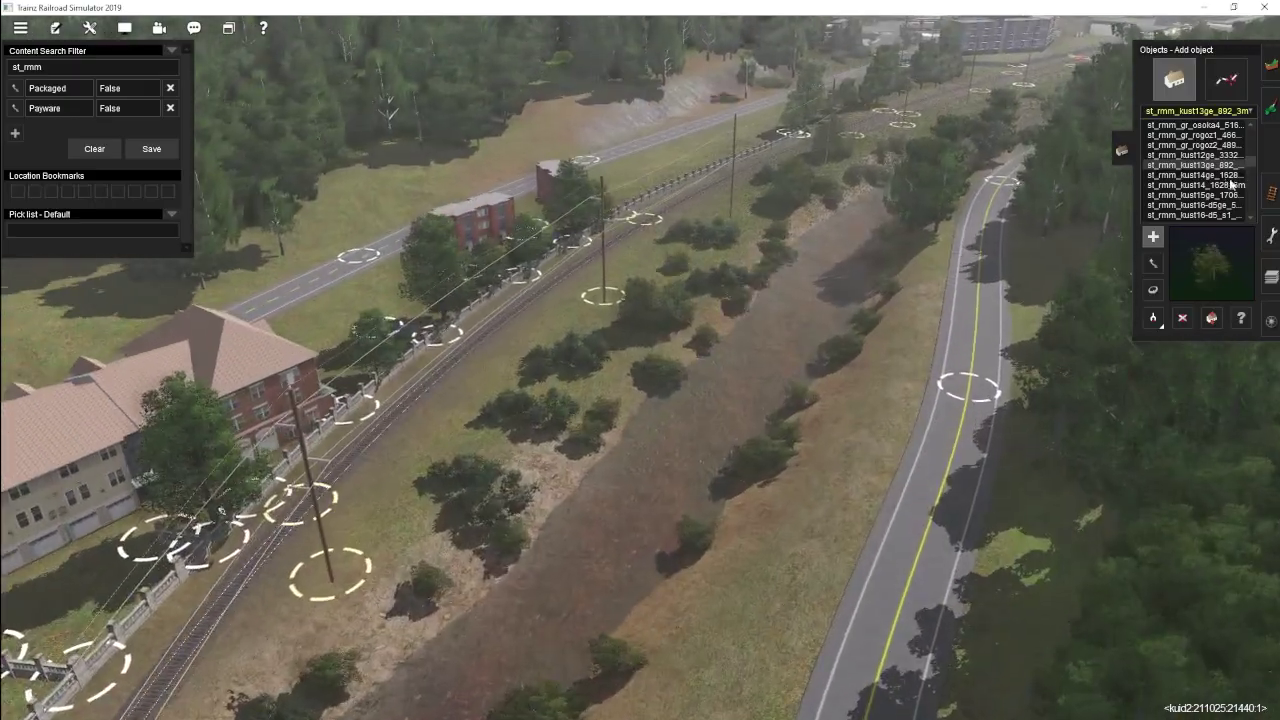
Step: Plant st_rmm_kust14ge_1628_6m bushes along the creek from the houses and rail bridge to Hemphill Yard
right_click(249, 606)
right_click(705, 361)
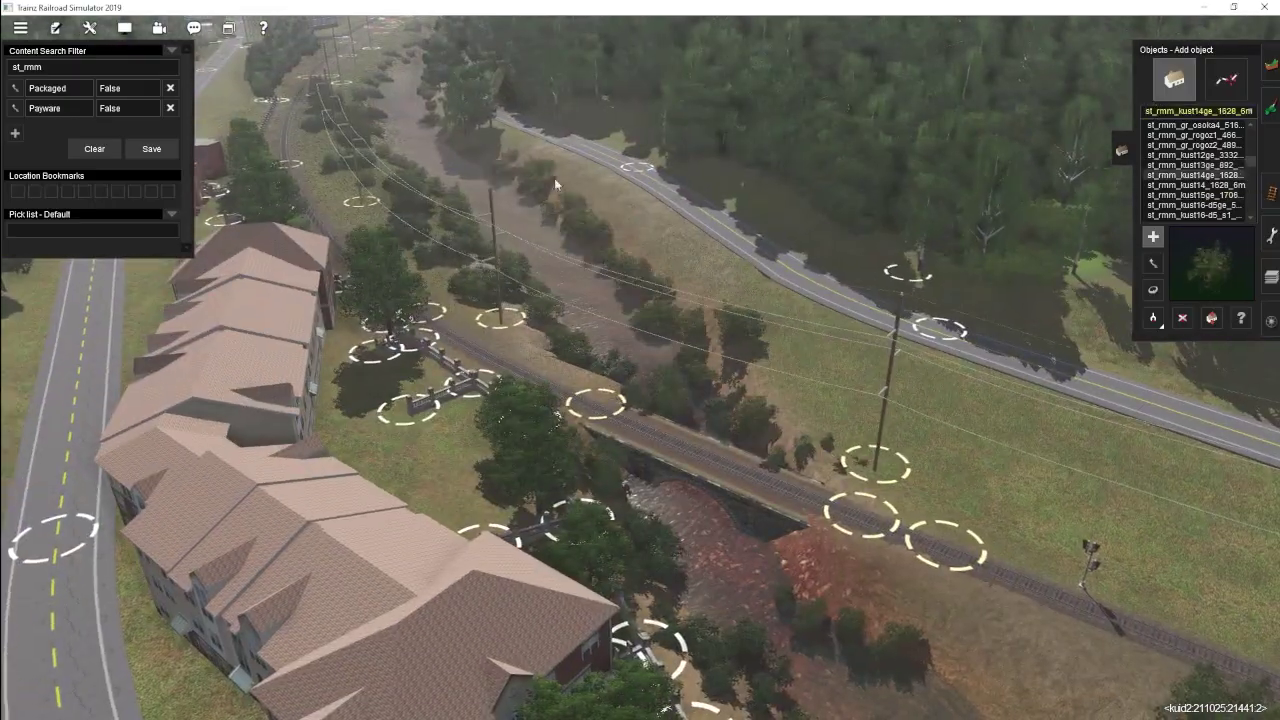
right_click(552, 176)
key(Left)
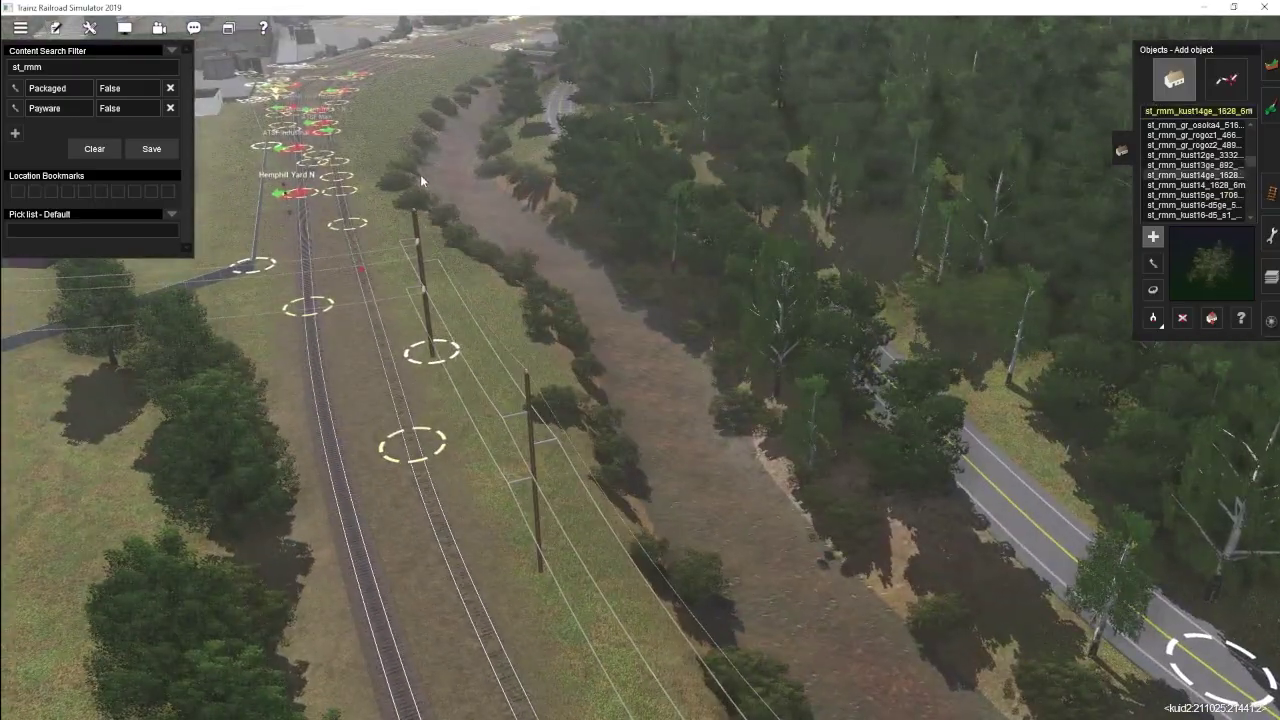
right_click(424, 166)
key(Left)
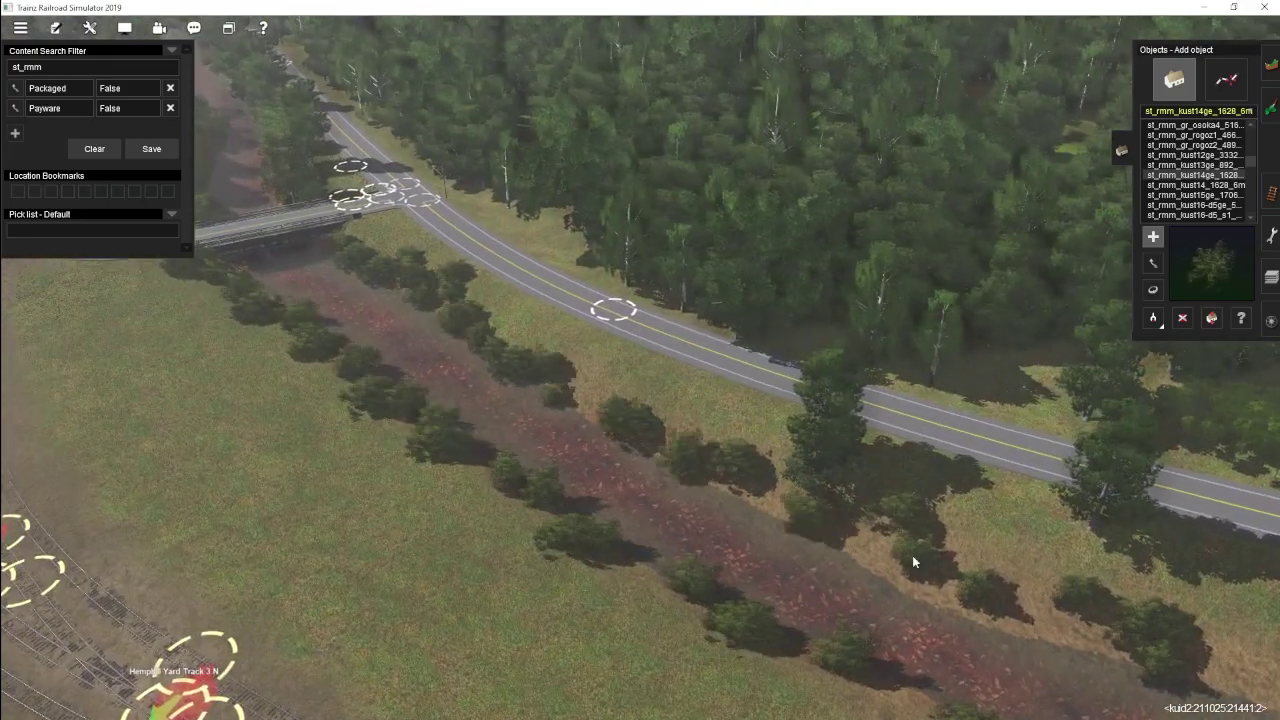
key(Left)
Step: Fill the gaps along both creek banks with st_rmm_kust15ge_1706_6m bushes, from the road bridge to the houses
right_click(745, 267)
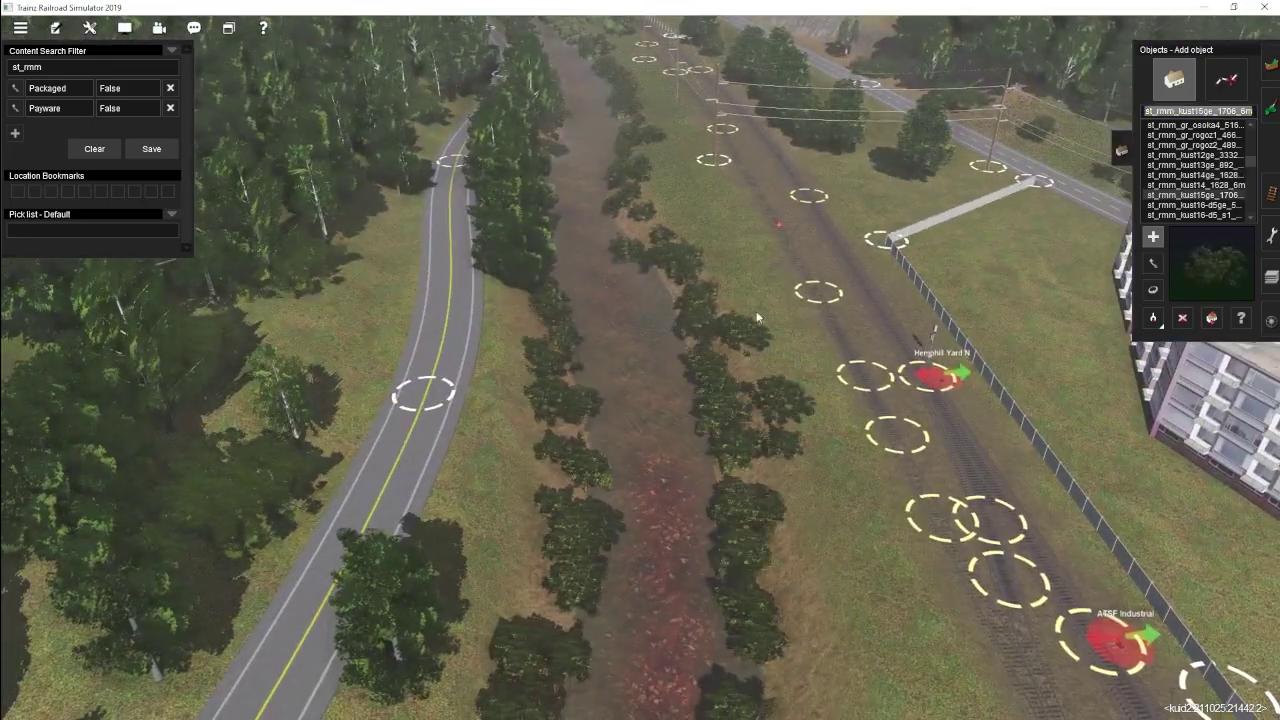
right_click(598, 383)
key(Left)
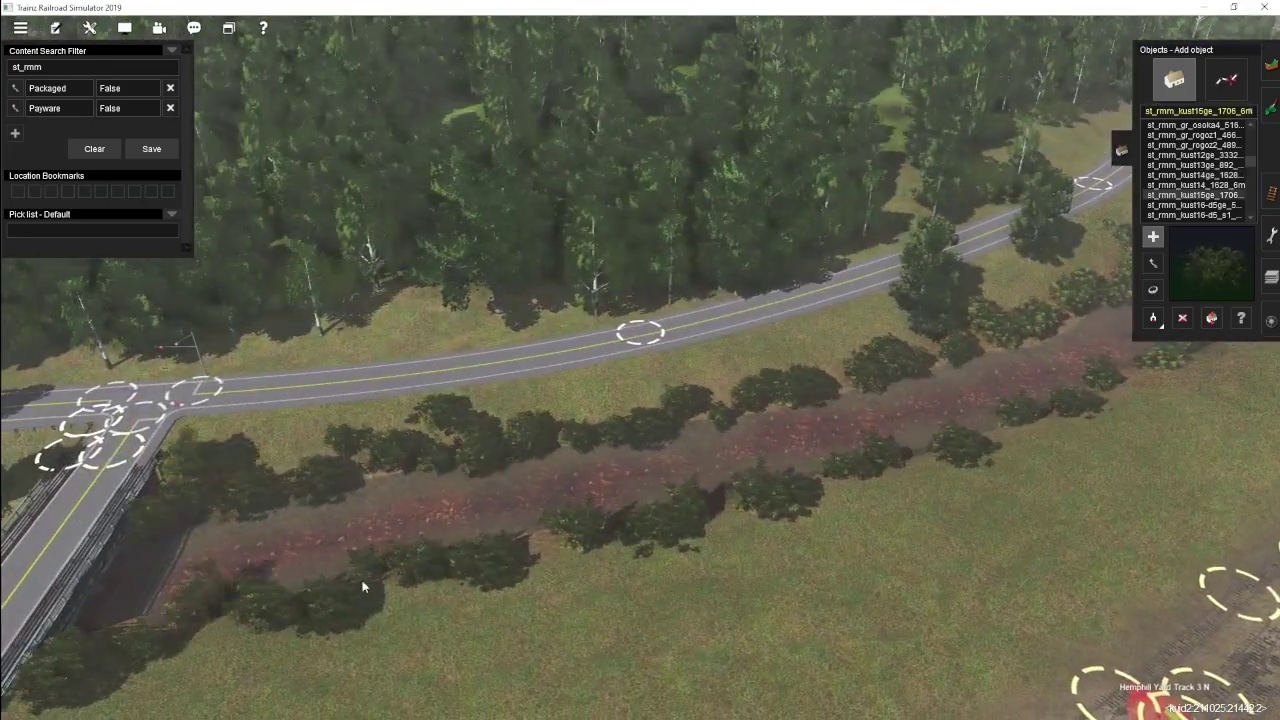
right_click(512, 546)
key(Right)
right_click(572, 299)
key(Left)
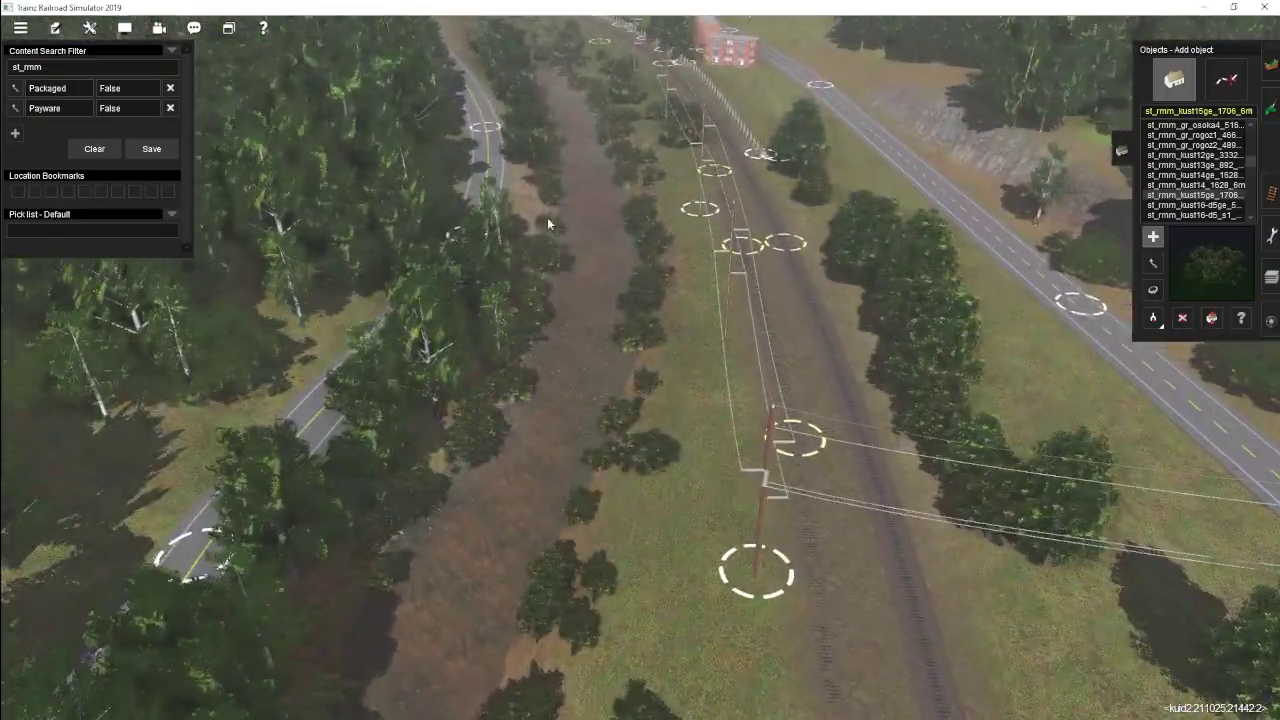
key(Left)
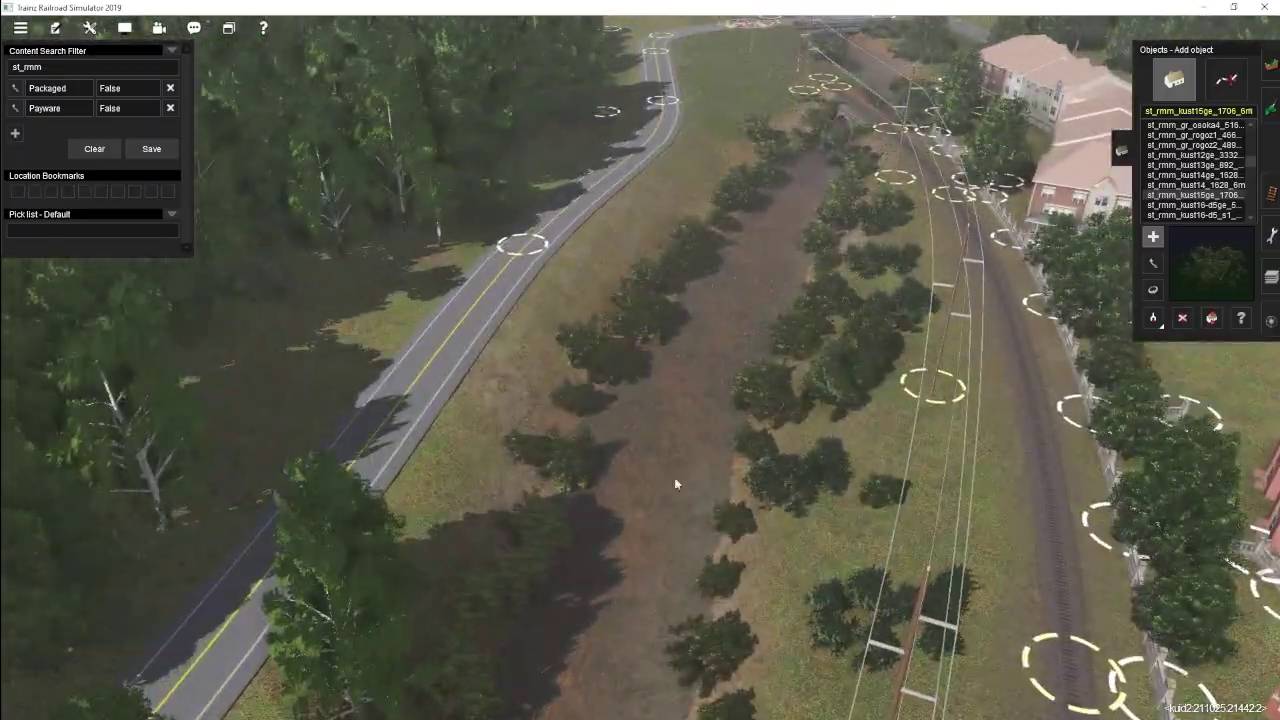
right_click(718, 489)
Step: Examine the planted creek banks from track level and from above to judge how densely they are covered
key(Down)
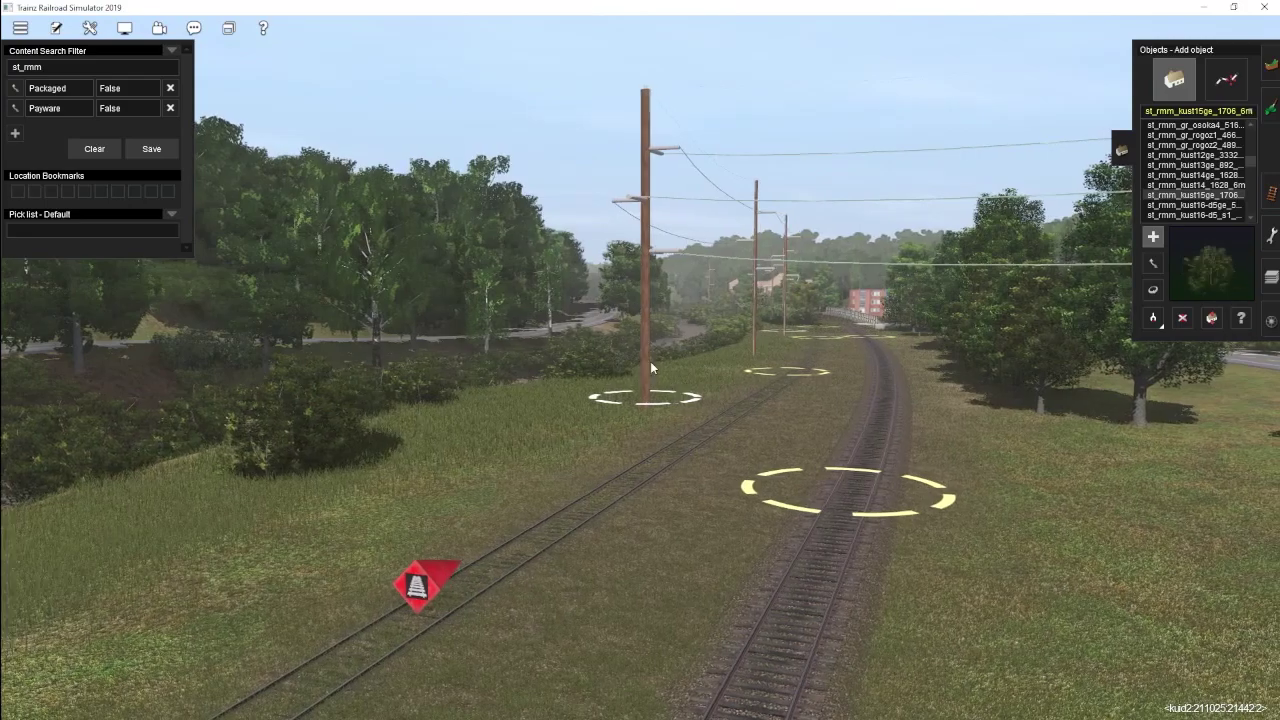
right_click(651, 363)
key(Up)
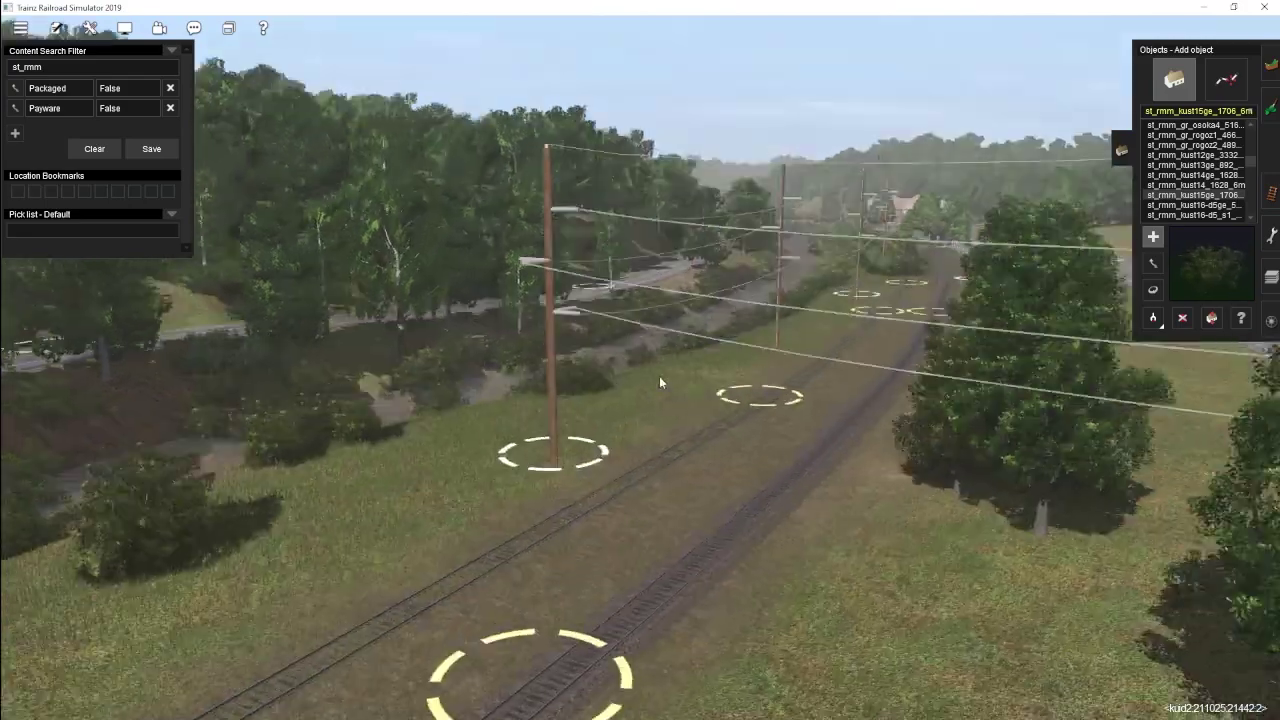
right_click(660, 374)
key(Up)
right_click(818, 404)
key(Down)
right_click(703, 406)
key(Up)
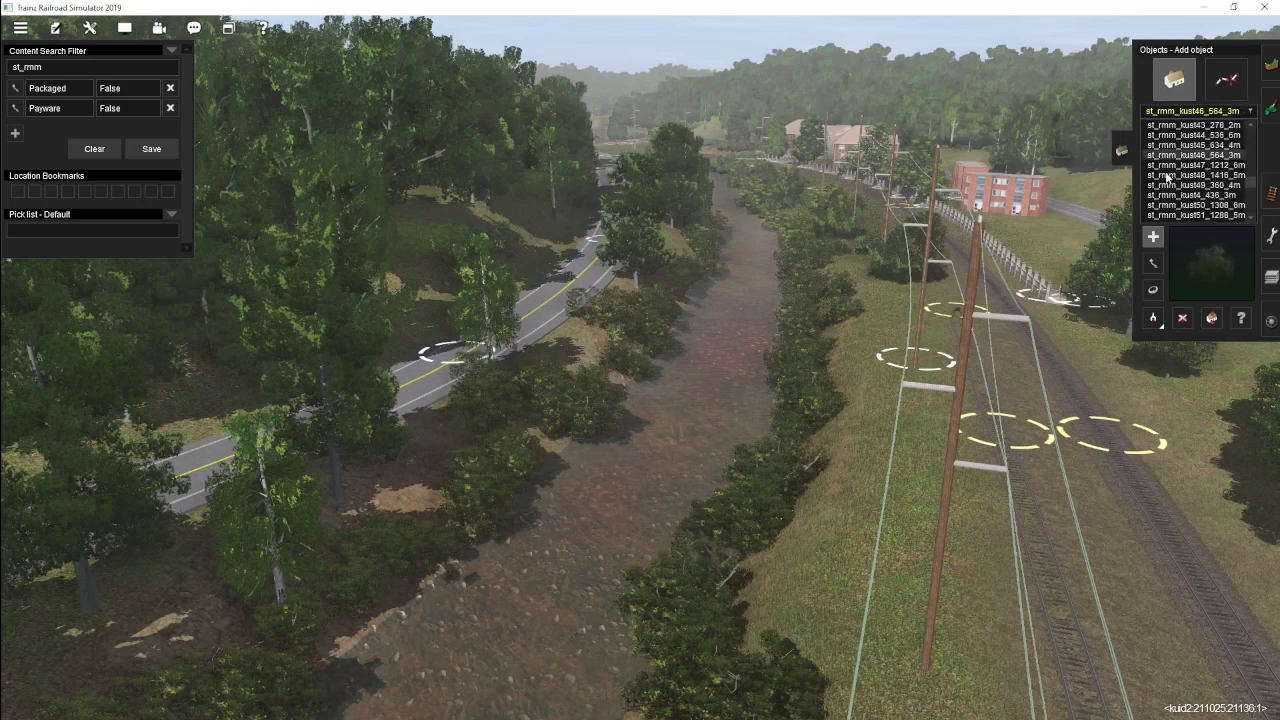
Step: Jump via the map to the river bank near Highbridge's arch bridge and identify its bushes with Get object
scroll(1185, 209, up, 1)
scroll(816, 454, down, 10)
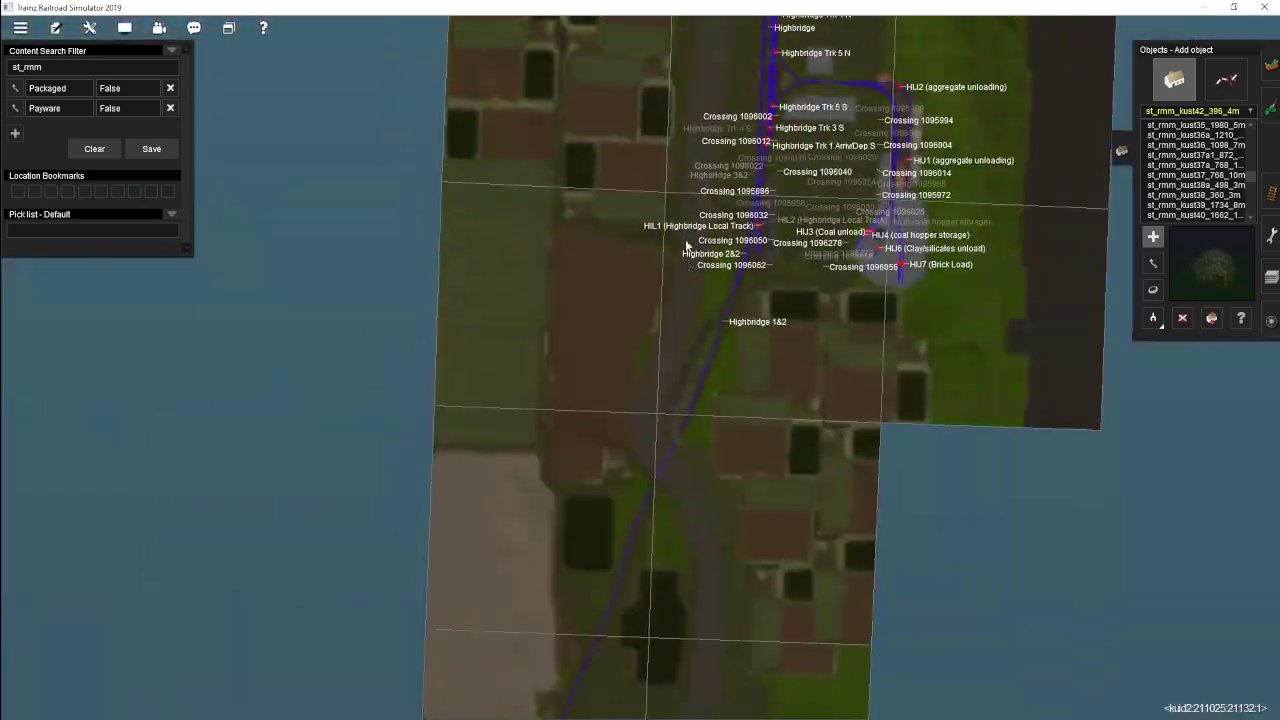
scroll(686, 246, up, 8)
right_drag(628, 350, 496, 351)
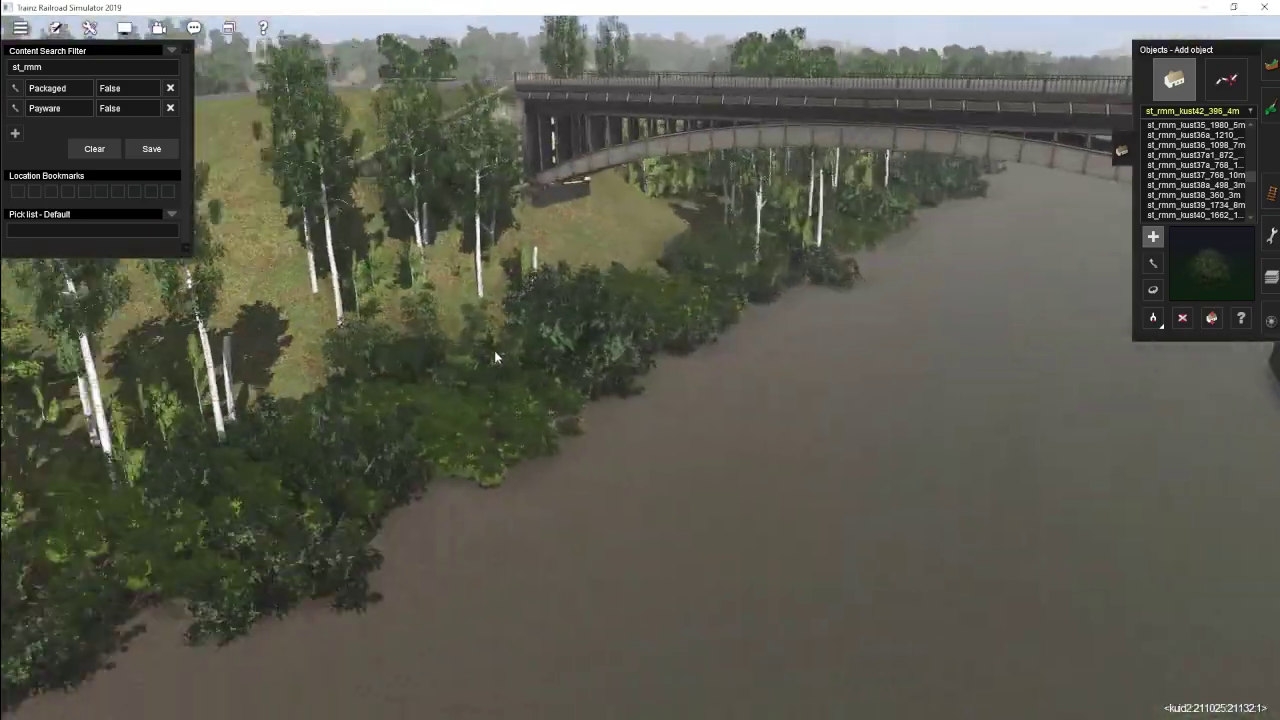
key(g)
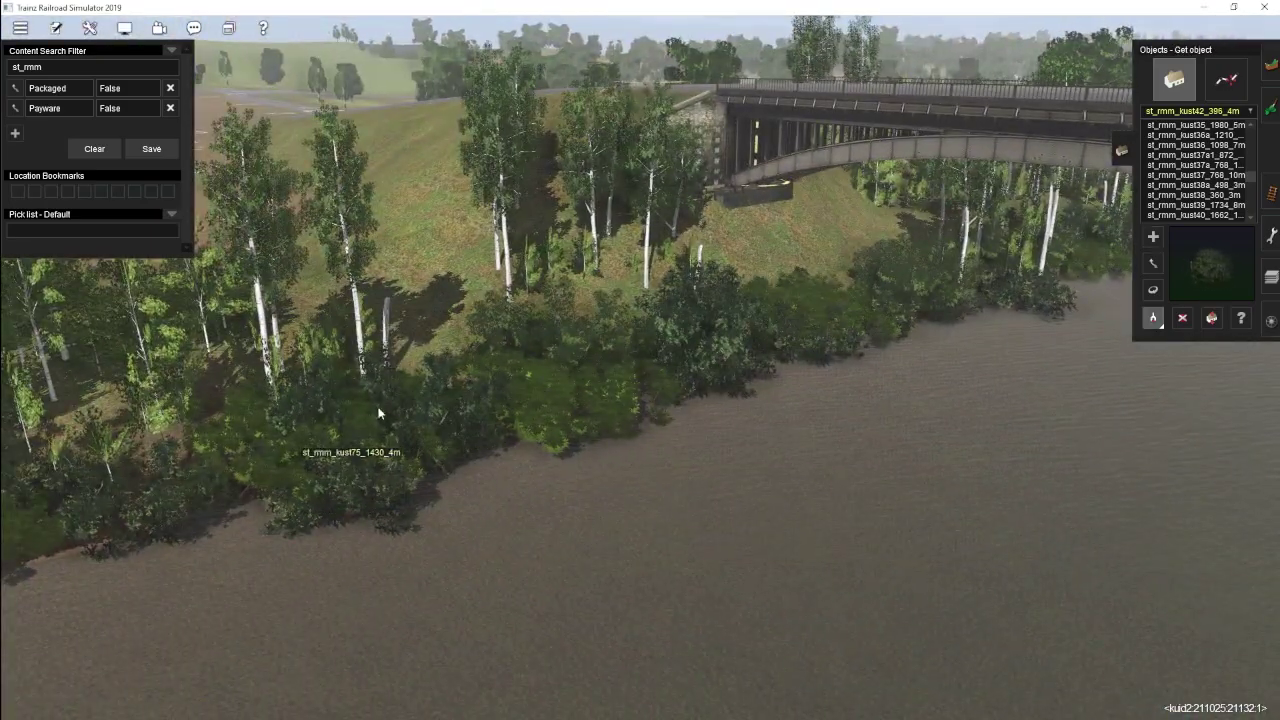
Step: Select st_rmm_kust70_1952_7m, return to the creek near Hemphill Yard and plant these bushes along its banks
click(1203, 146)
scroll(423, 400, down, 10)
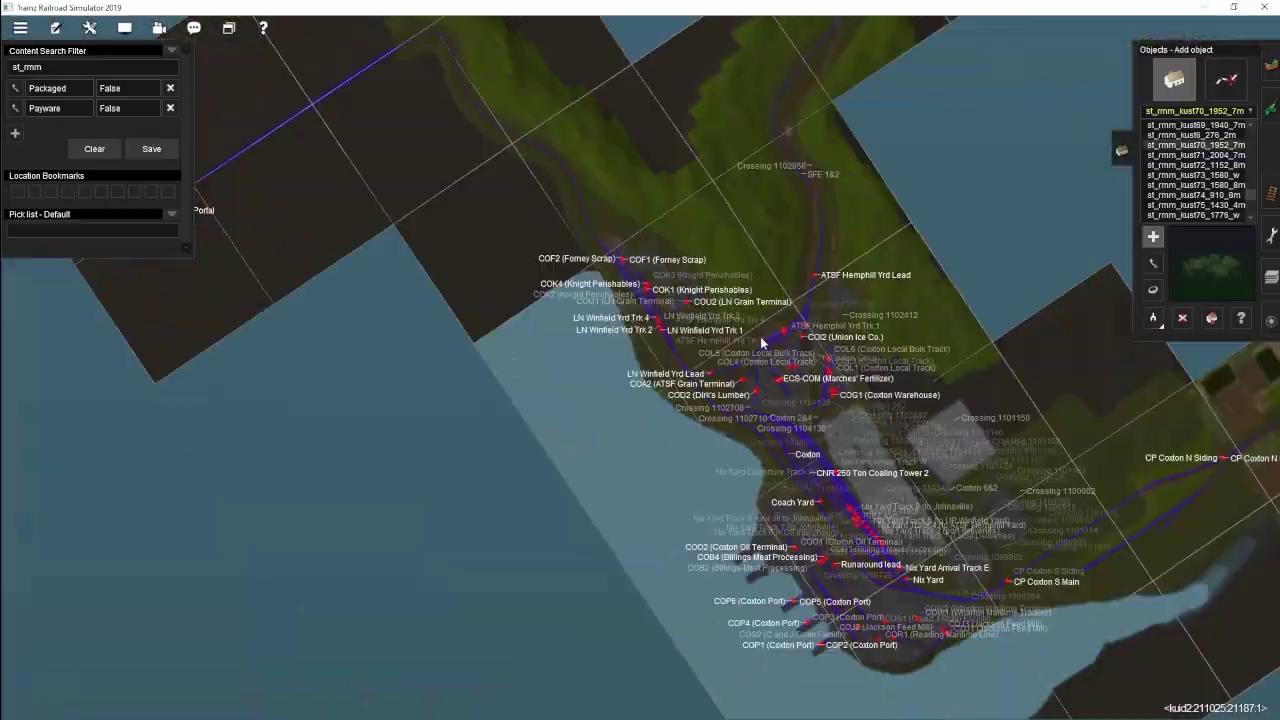
scroll(763, 343, up, 8)
right_click(763, 297)
right_drag(373, 468, 653, 320)
right_click(653, 318)
right_click(614, 298)
right_click(797, 258)
right_click(622, 310)
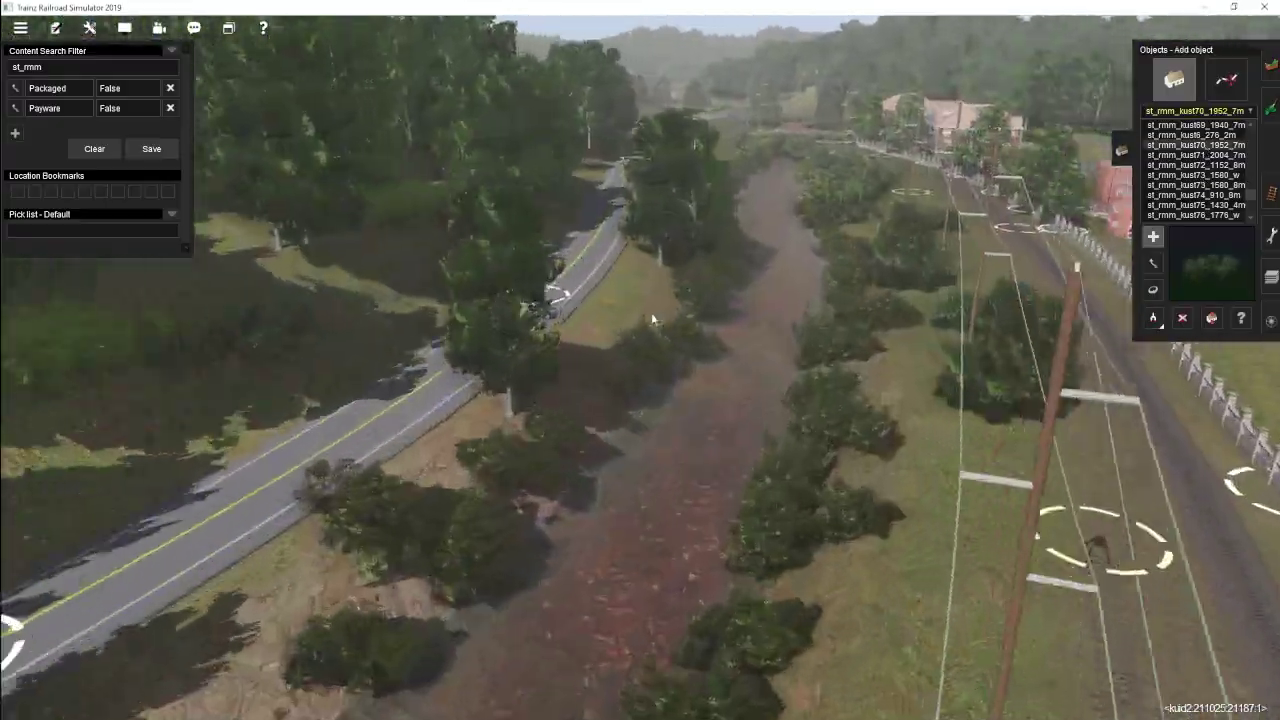
right_click(542, 461)
Step: Thicken the creek-bank vegetation with further st_rmm bushes, including st_rmm_kust75_1430_4m
right_drag(542, 461, 1205, 158)
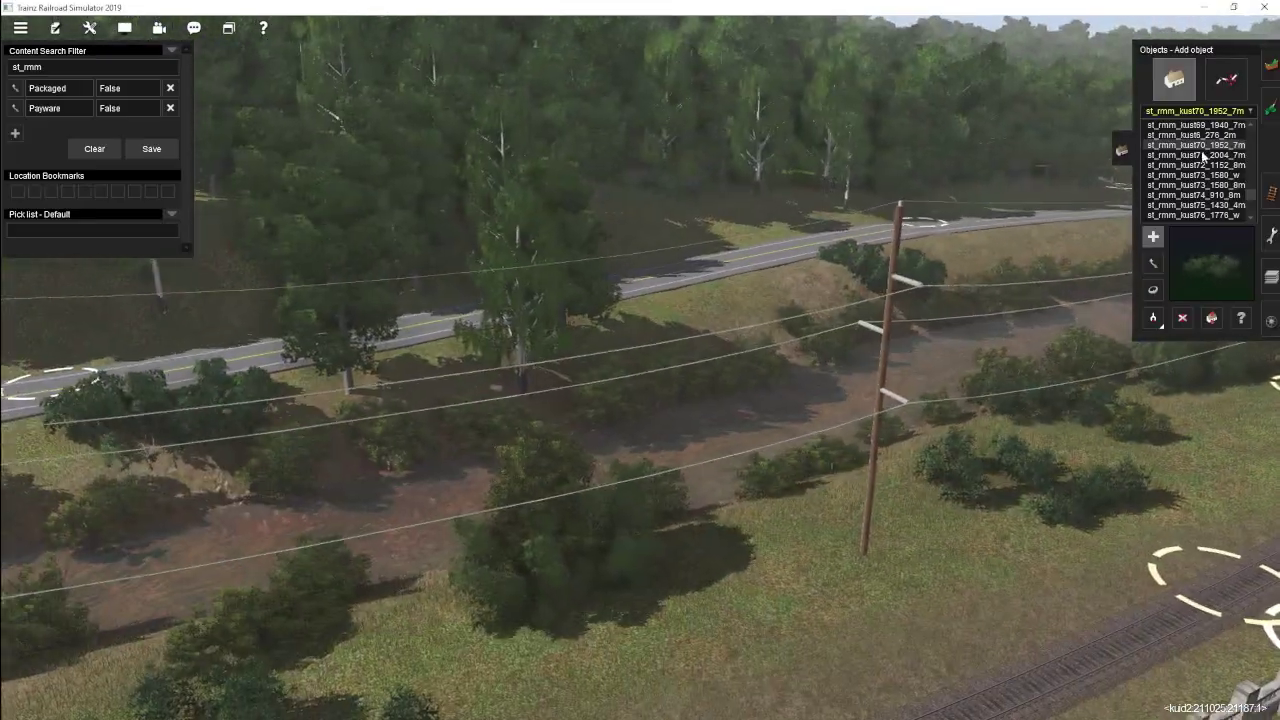
right_drag(410, 414, 760, 400)
right_click(563, 374)
right_drag(645, 413, 691, 368)
right_click(838, 350)
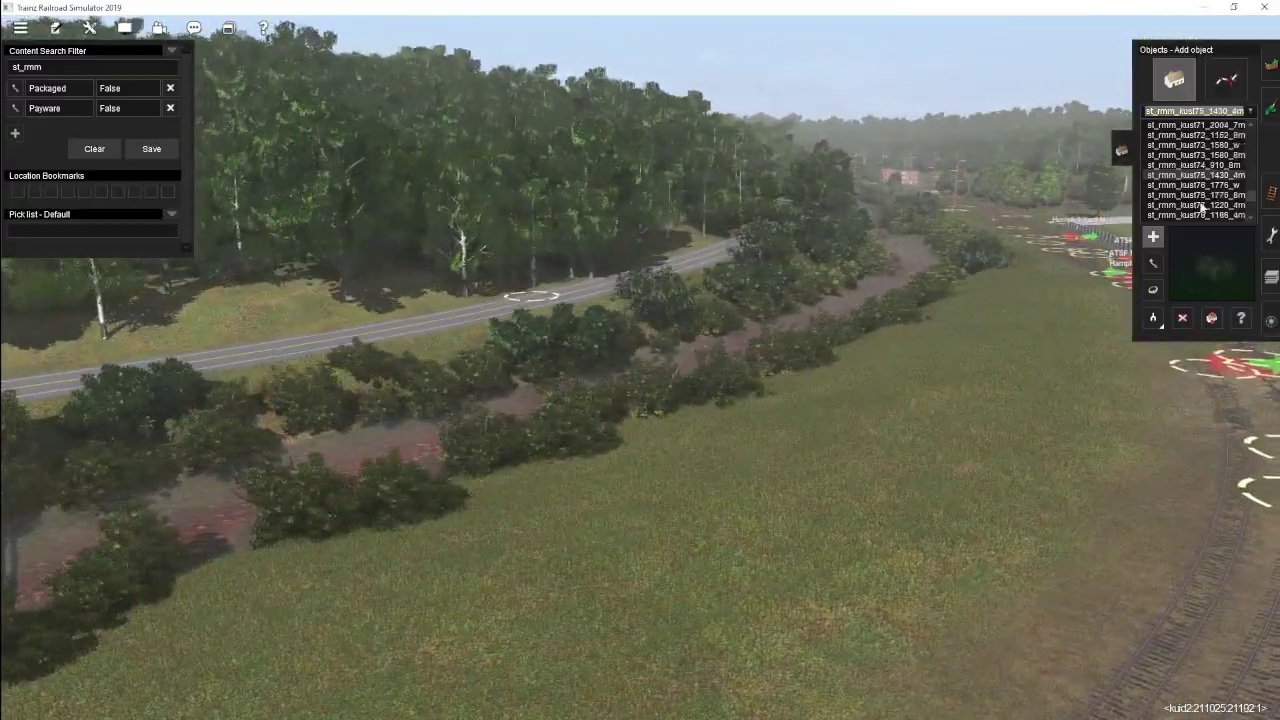
right_drag(530, 483, 517, 372)
Step: Filter the spline objects by "barrier" and select the SAP_Guardrail_Steel spline
click(1225, 79)
drag(46, 68, 12, 78)
text(barrier)
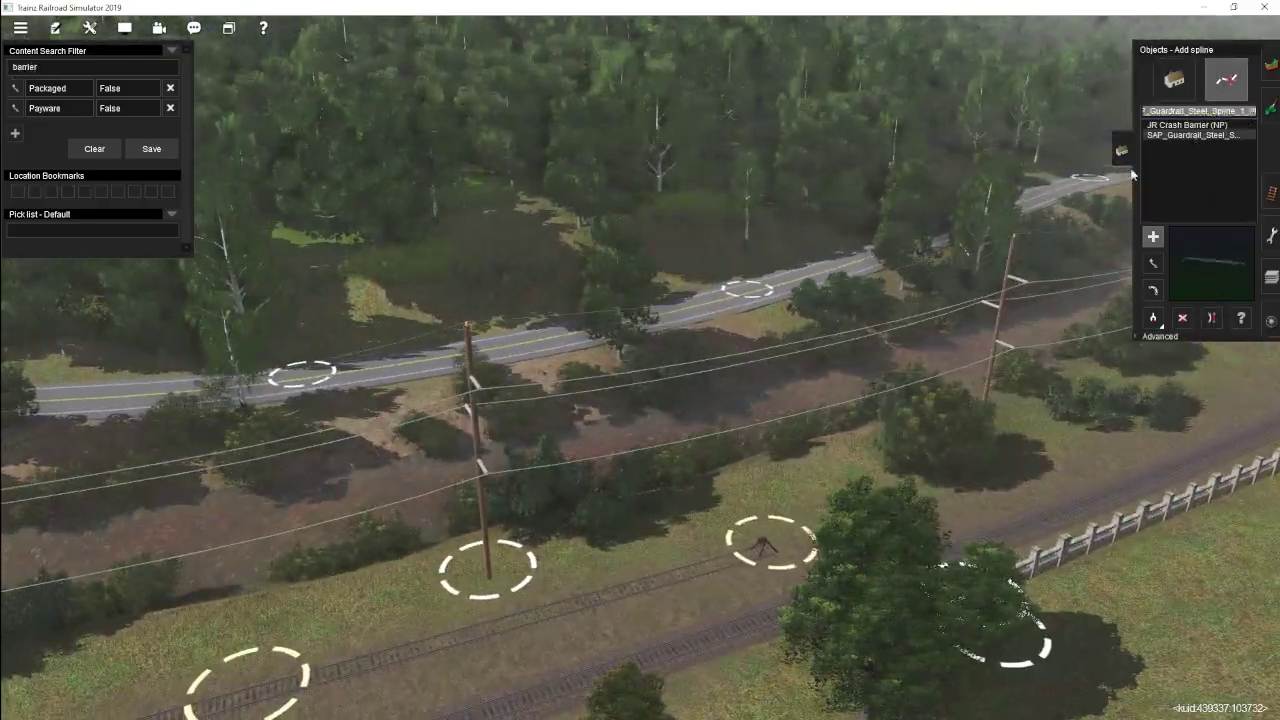
Step: Start laying the steel guardrail on the grass verge between the road and the creek
right_drag(1132, 175, 593, 220)
right_click(593, 220)
mouse_move(695, 476)
right_down()
mouse_move(543, 205)
mouse_move(574, 289)
mouse_move(667, 401)
mouse_move(660, 458)
mouse_move(688, 287)
right_up()
right_click(628, 423)
scroll(630, 417, up, 3)
click(630, 417)
Step: Move the guardrail's starting vertices along the verge and adjust the end vertex's height
click(1153, 263)
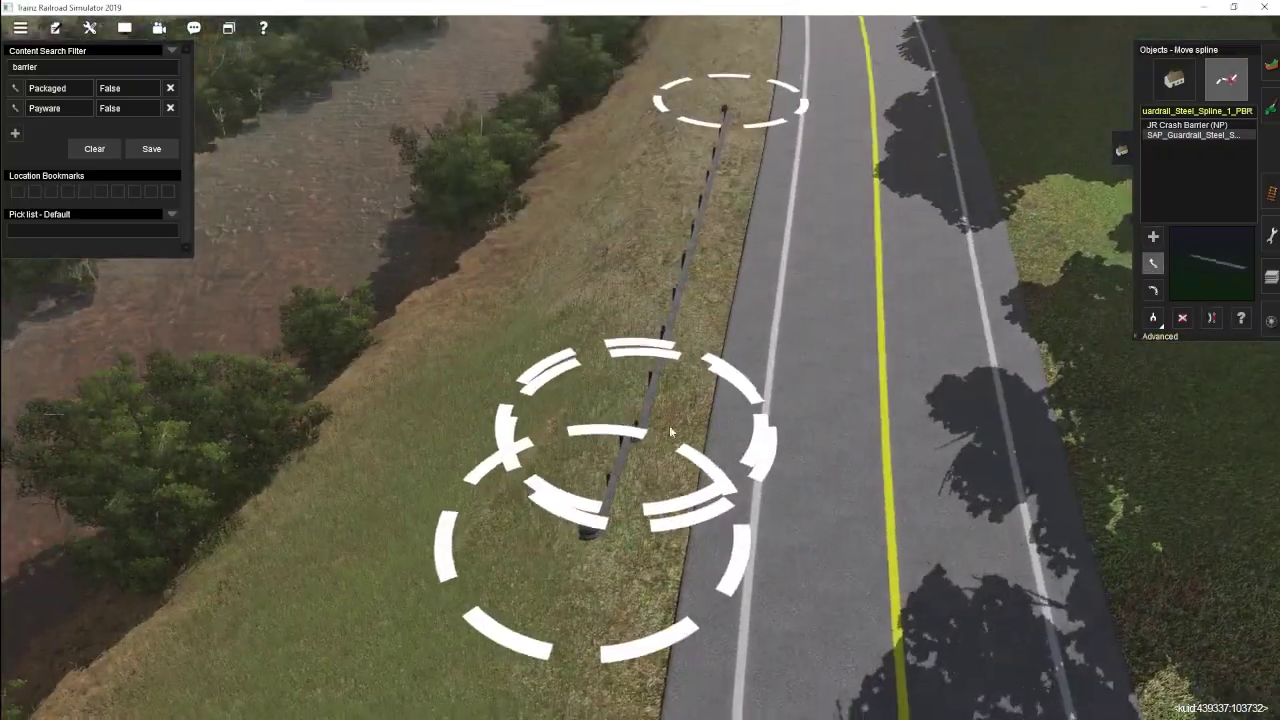
click(1162, 337)
click(1209, 319)
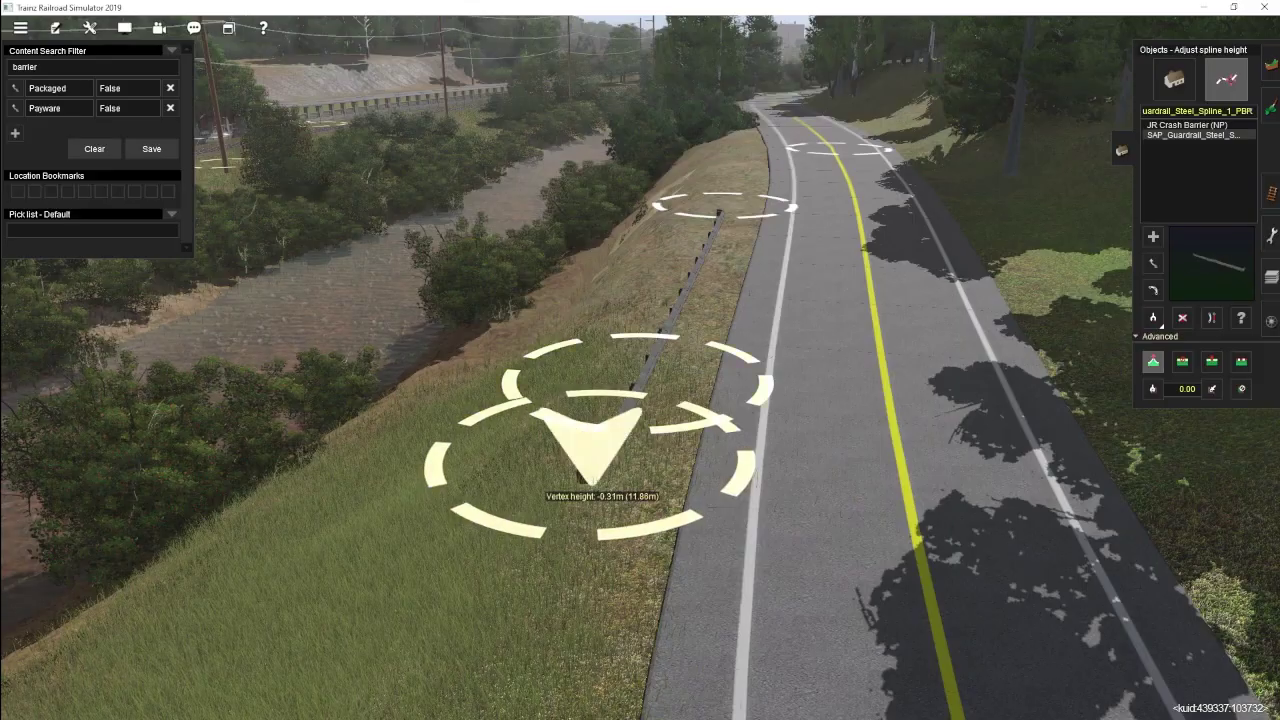
right_drag(577, 471, 744, 476)
key(m)
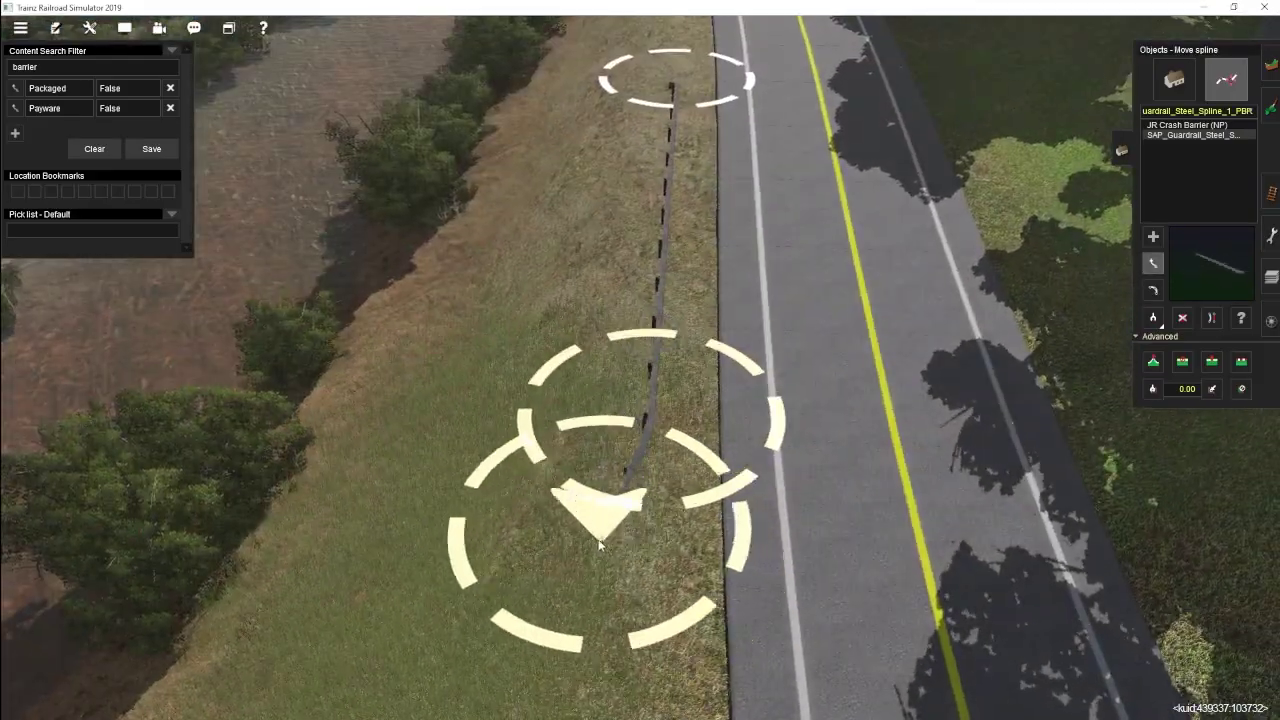
right_drag(595, 538, 640, 500)
Step: Extend the guardrail along the creek side of the road up to the bridge junction
key(a)
click(597, 240)
click(634, 330)
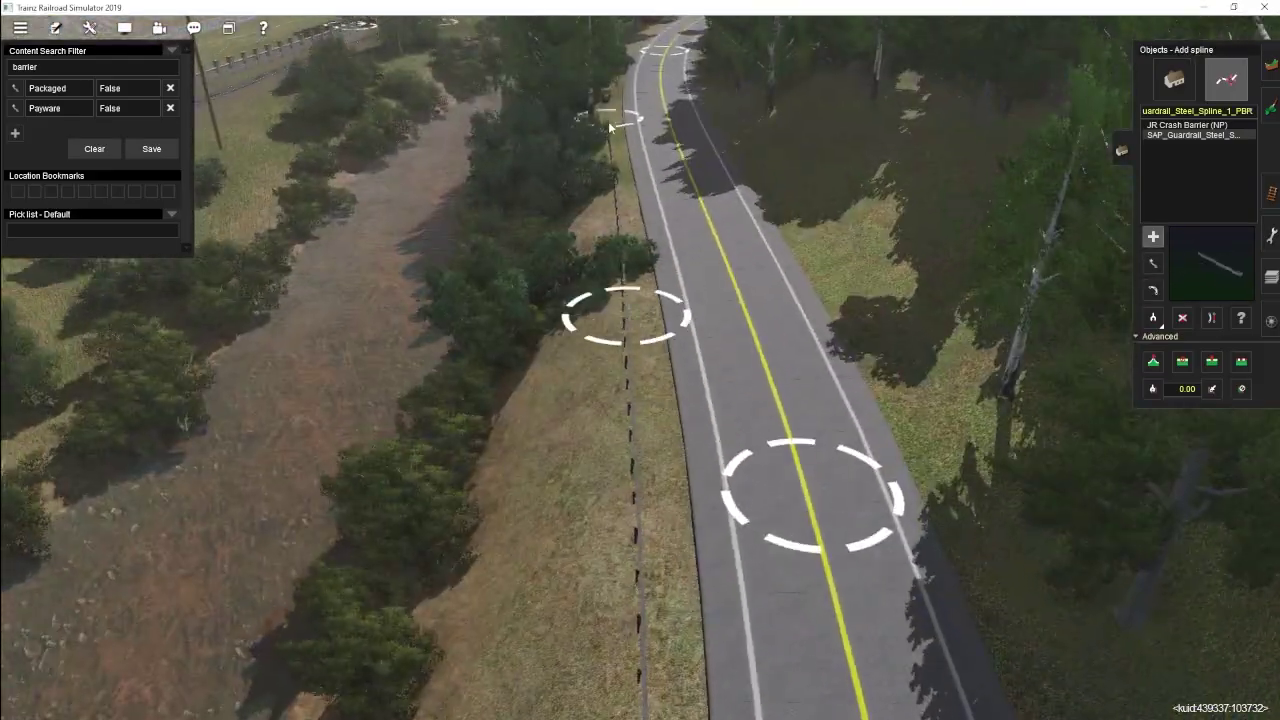
key(a)
key(Up)
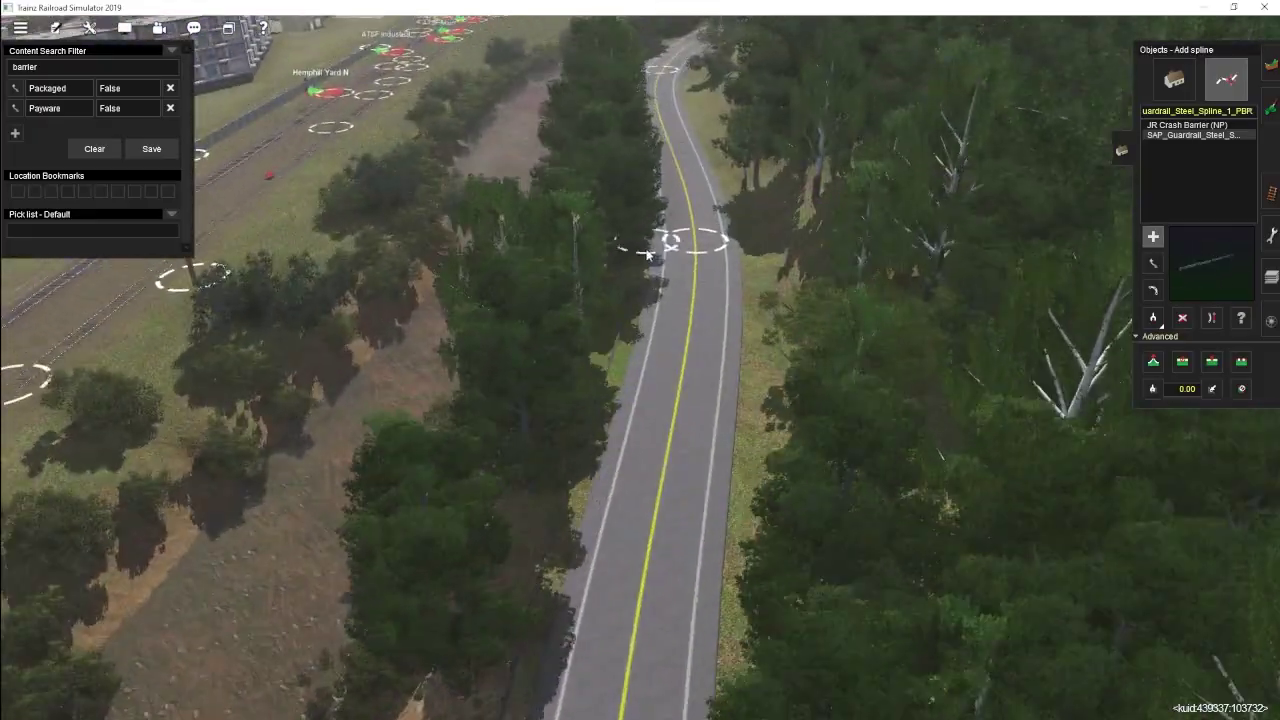
key(Up)
click(646, 310)
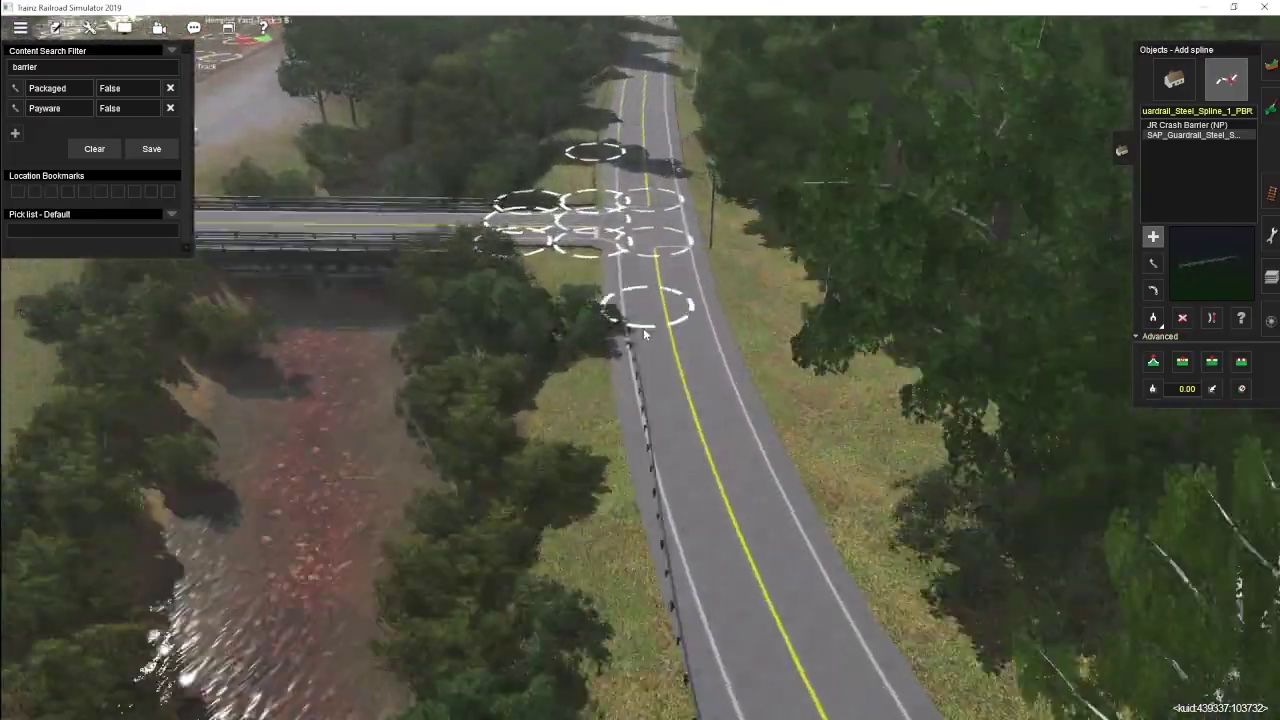
right_drag(643, 330, 573, 298)
key(s)
Step: Switch back to scenery objects, filter them by "st_rmm" and select the st_rmm_grusha3ge_2584_10m tree
key(Up)
mouse_move(623, 402)
right_down()
mouse_move(674, 274)
mouse_move(589, 291)
mouse_move(654, 457)
mouse_move(589, 474)
mouse_move(688, 369)
mouse_move(625, 369)
mouse_move(614, 394)
right_up()
key(Down)
click(1174, 79)
drag(40, 67, 5, 72)
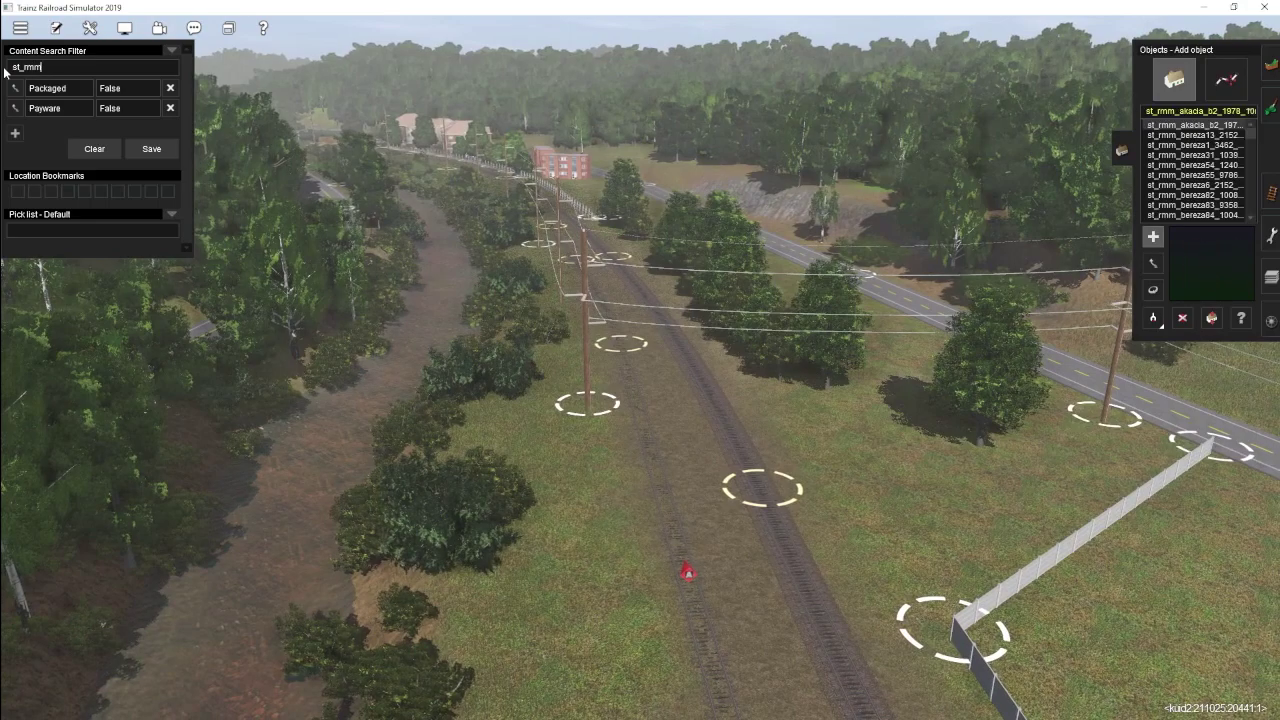
right_drag(858, 441, 985, 460)
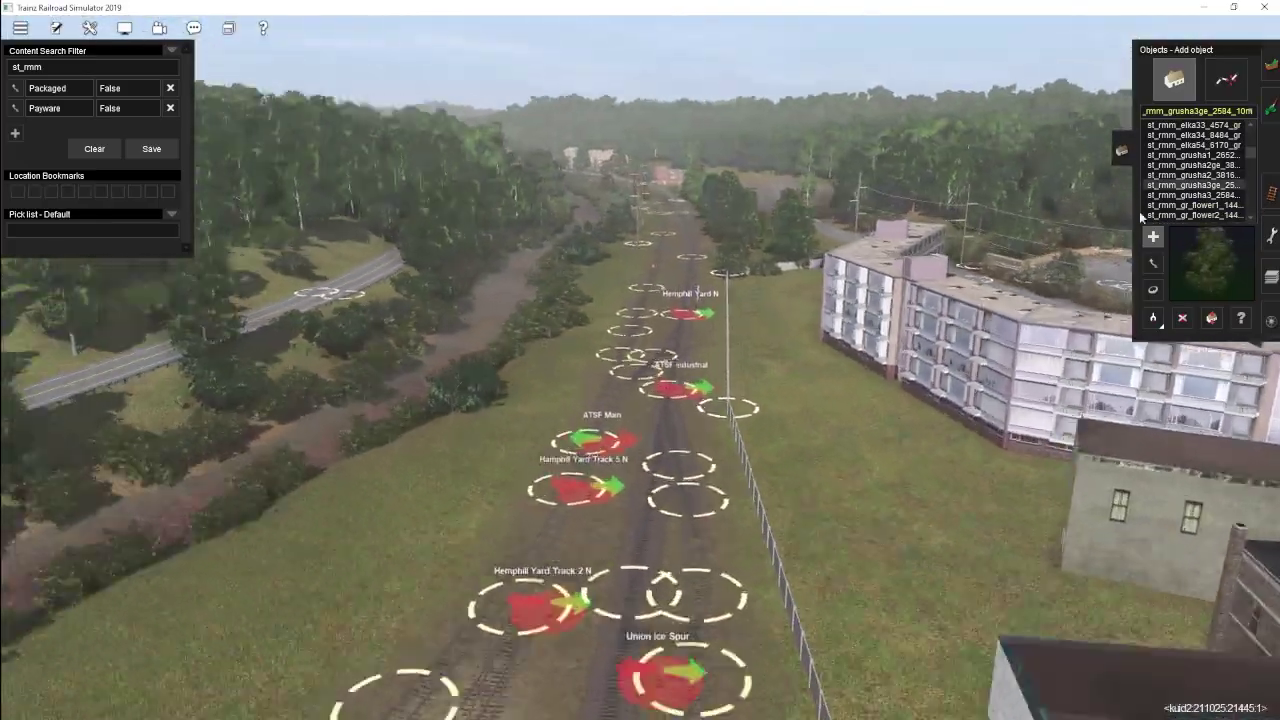
Step: Open the advanced topology settings and choose the Short Grass TurfFX layer for the ground around Hemphill Yard
key(F1)
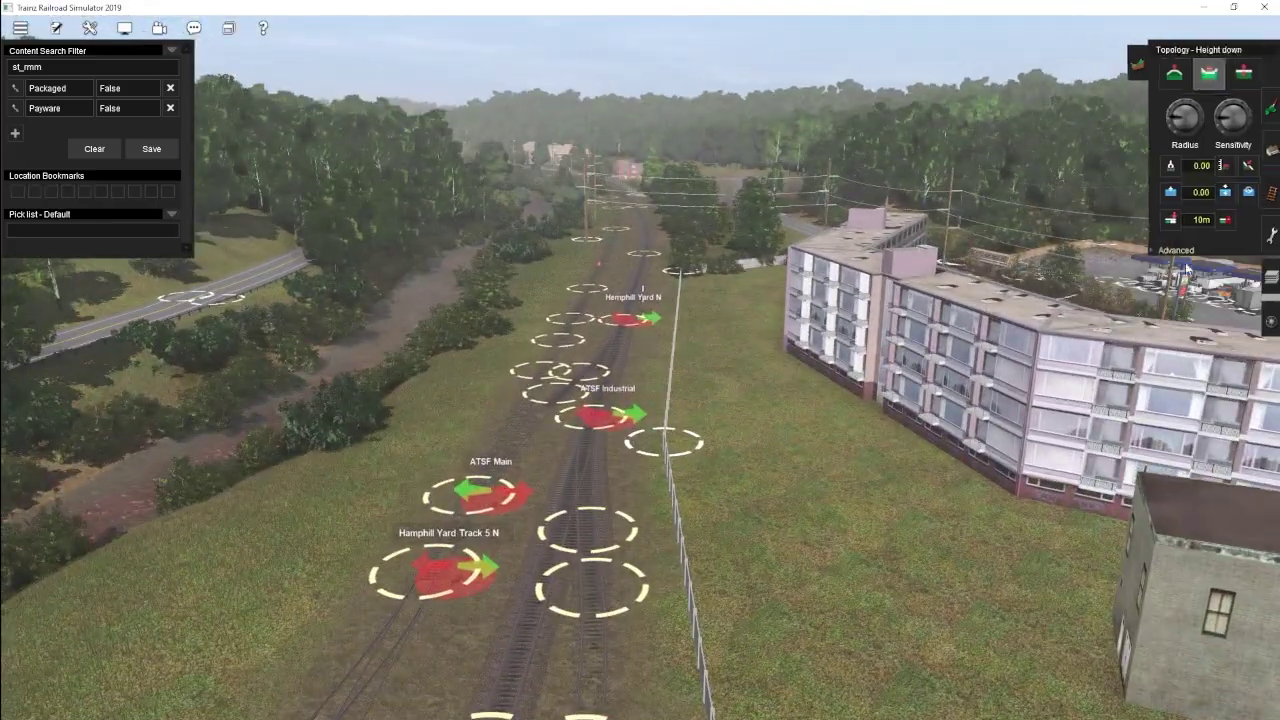
click(1233, 275)
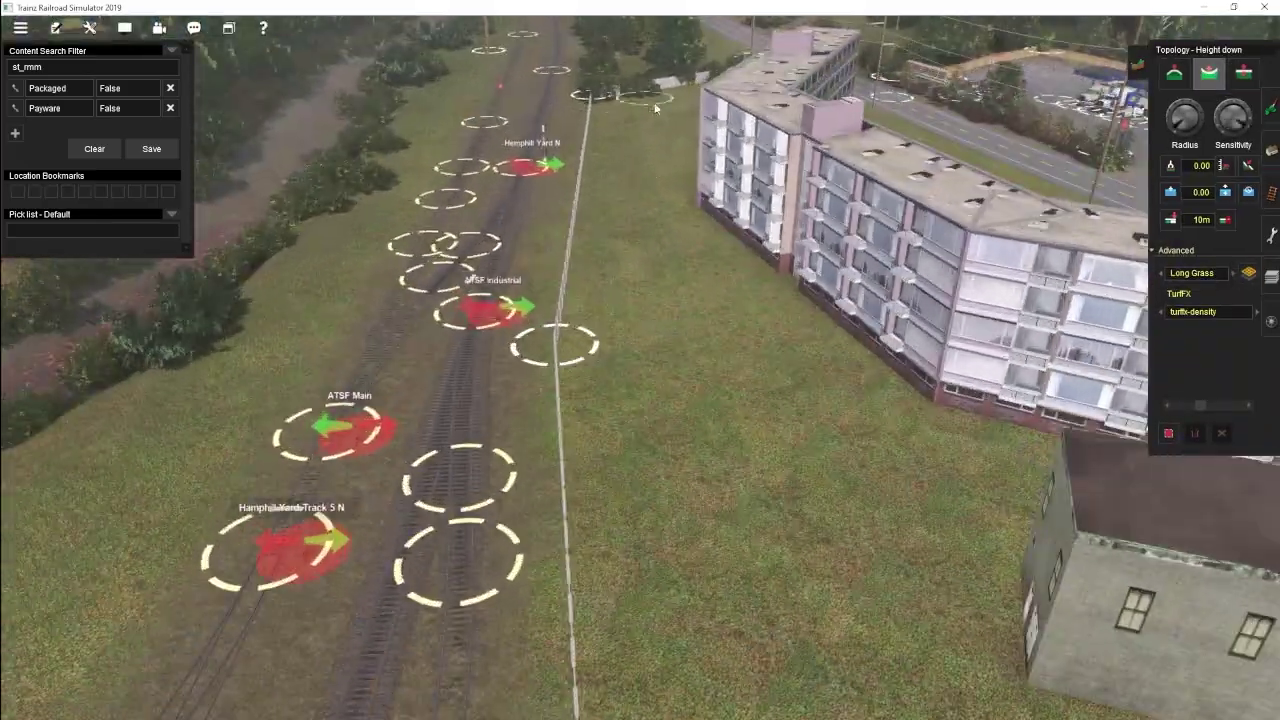
key(Down)
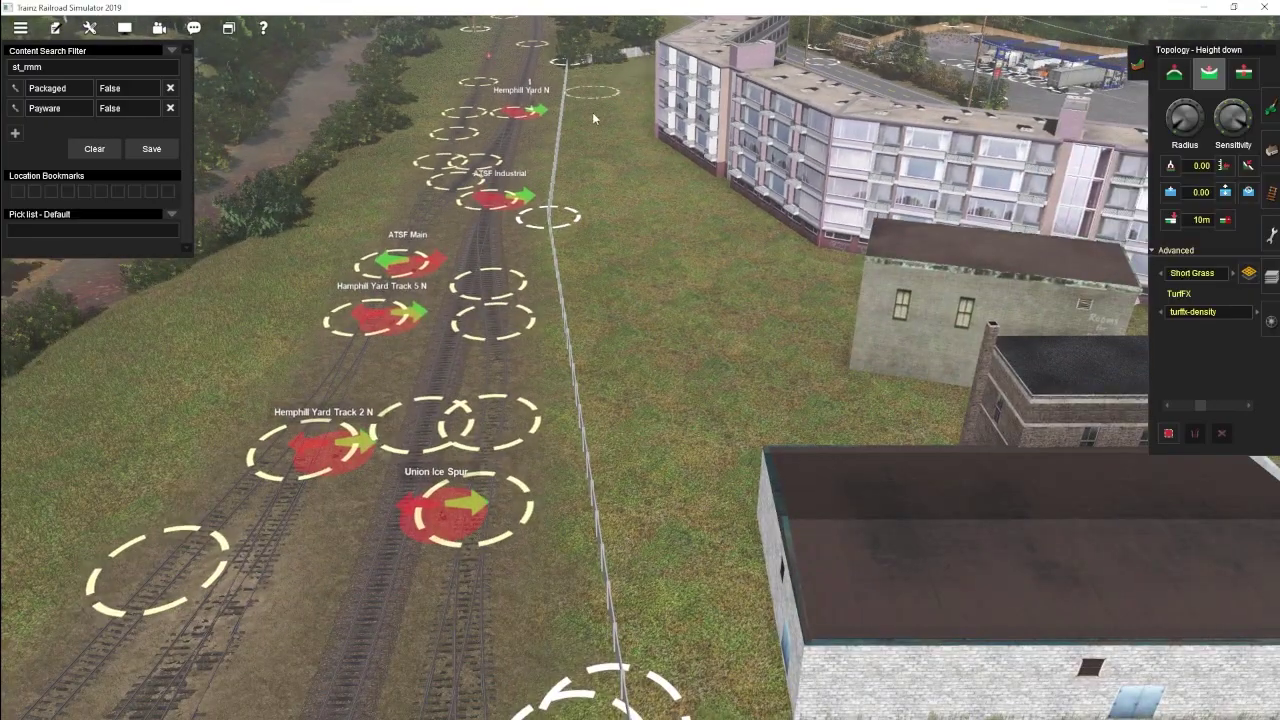
right_click(437, 414)
key(Down)
key(Left)
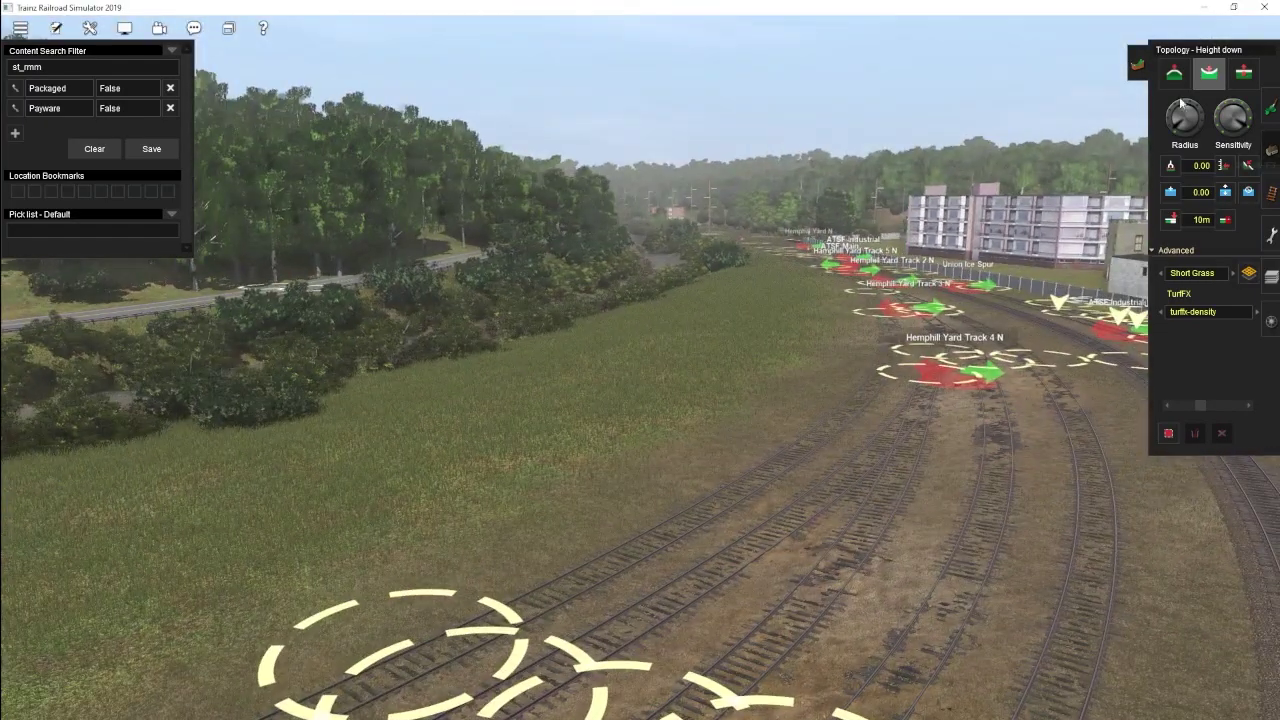
Step: Place st_rmm_kust15ge and st_rmm_kust13ge bushes on the grass bank between the creek and the Hemphill Yard tracks
click(1270, 150)
key(g)
key(Up)
key(Left)
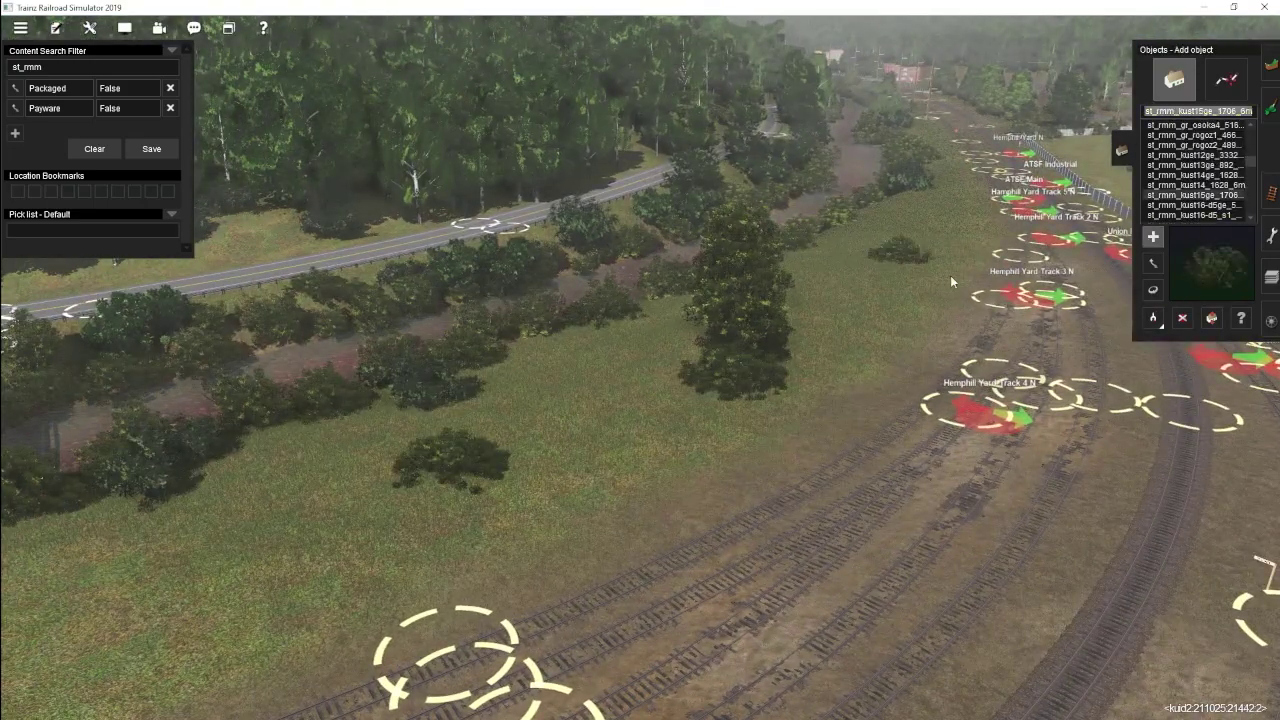
right_click(928, 244)
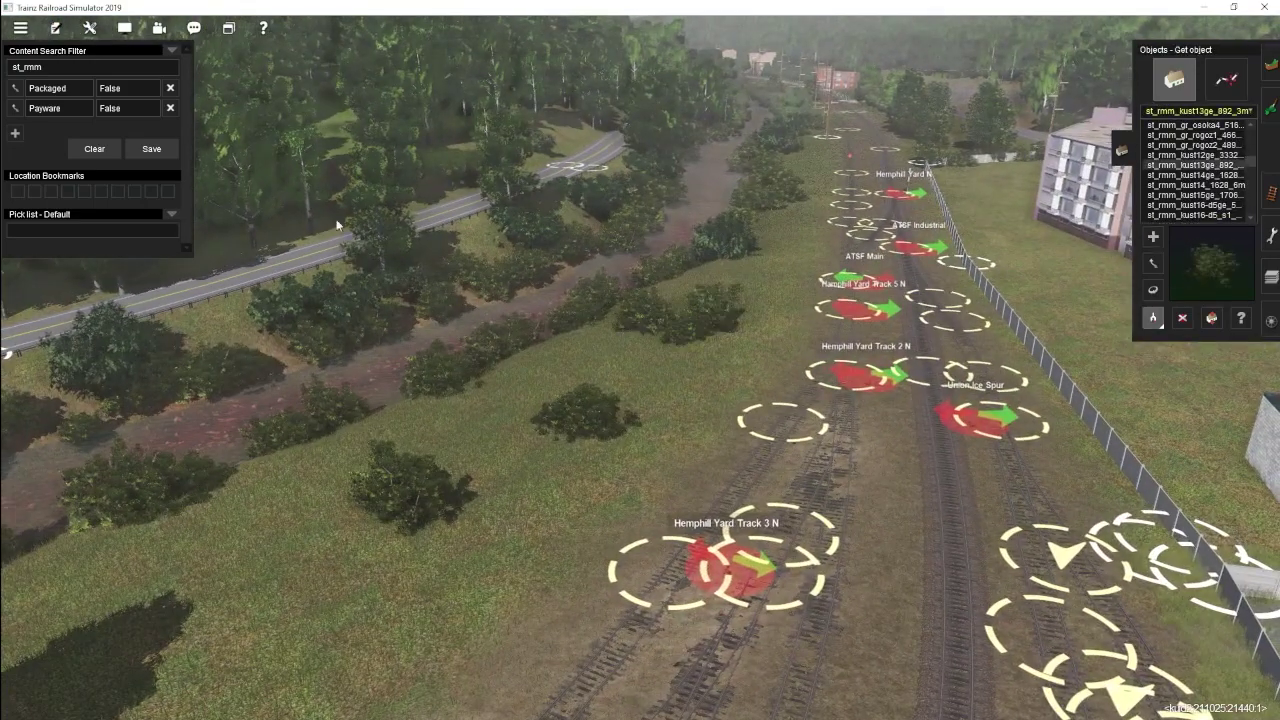
right_click(428, 226)
key(Left)
click(538, 290)
key(Left)
click(470, 535)
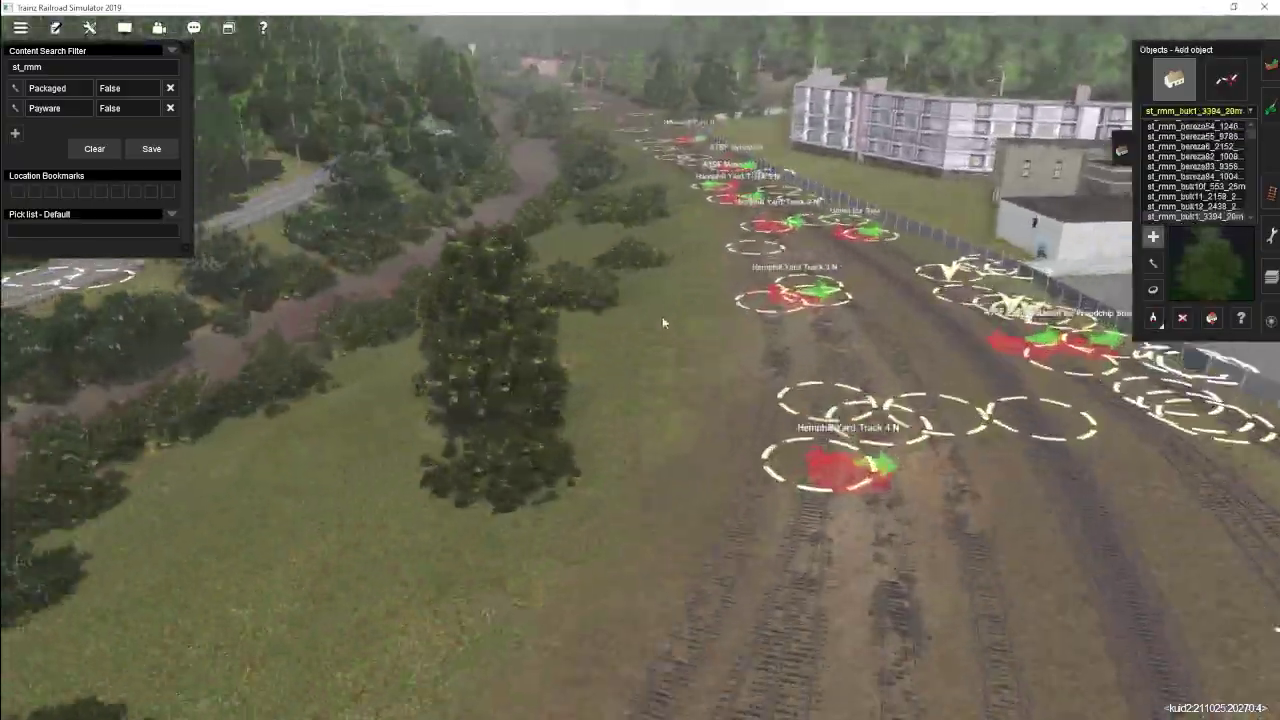
Step: Plant st_rmm_buk1_3394_20m and st_rmm_buk8_2500_20m trees along the creek bank and the roadside
right_click(575, 200)
right_click(880, 225)
key(Left)
right_click(570, 385)
key(Down)
click(1201, 206)
right_click(905, 410)
key(h)
key(Down)
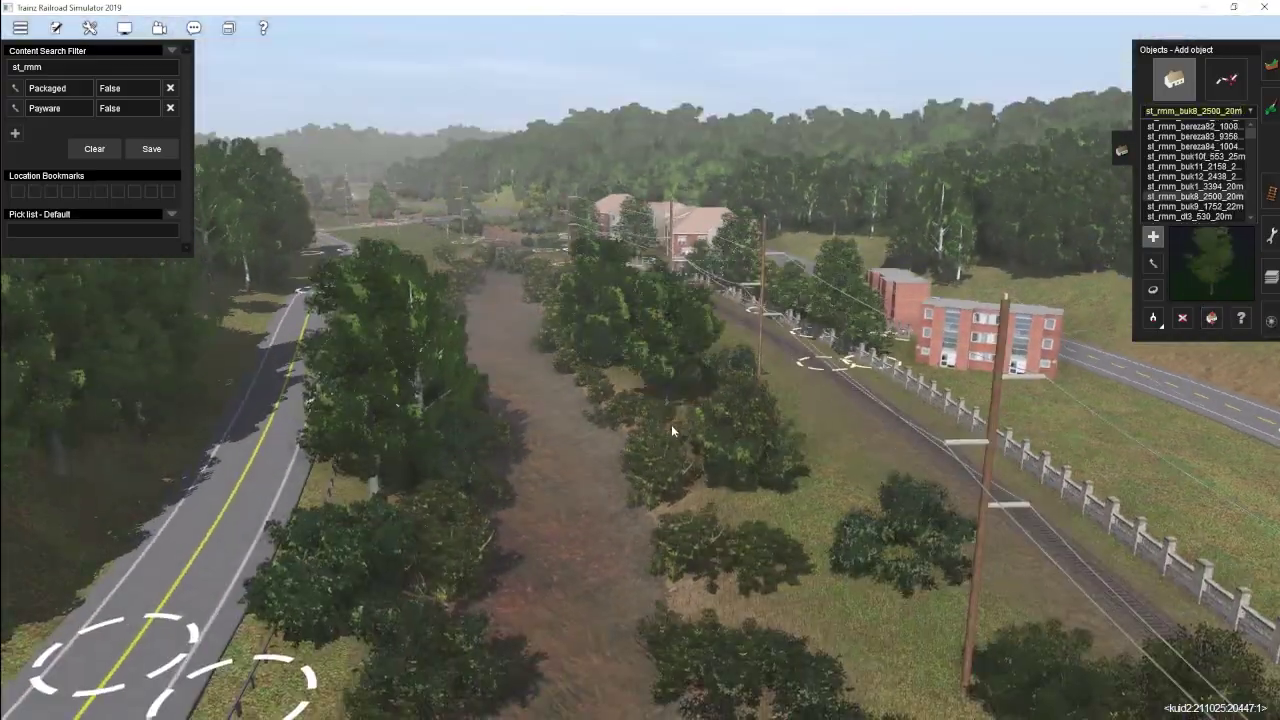
right_click(500, 265)
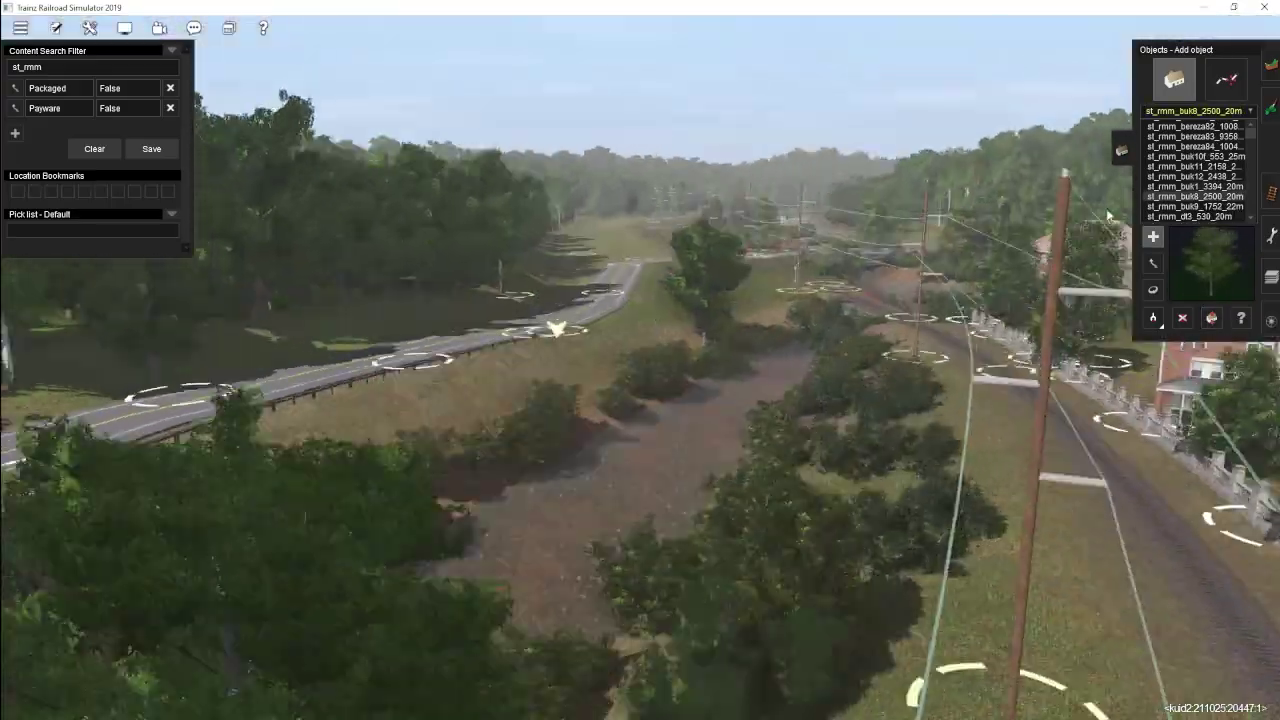
Step: Line the yard fence near the apartment building with st_rmm_kust12ge, st_rmm_kust13ge and st_rmm_kust14ge bushes
click(1180, 156)
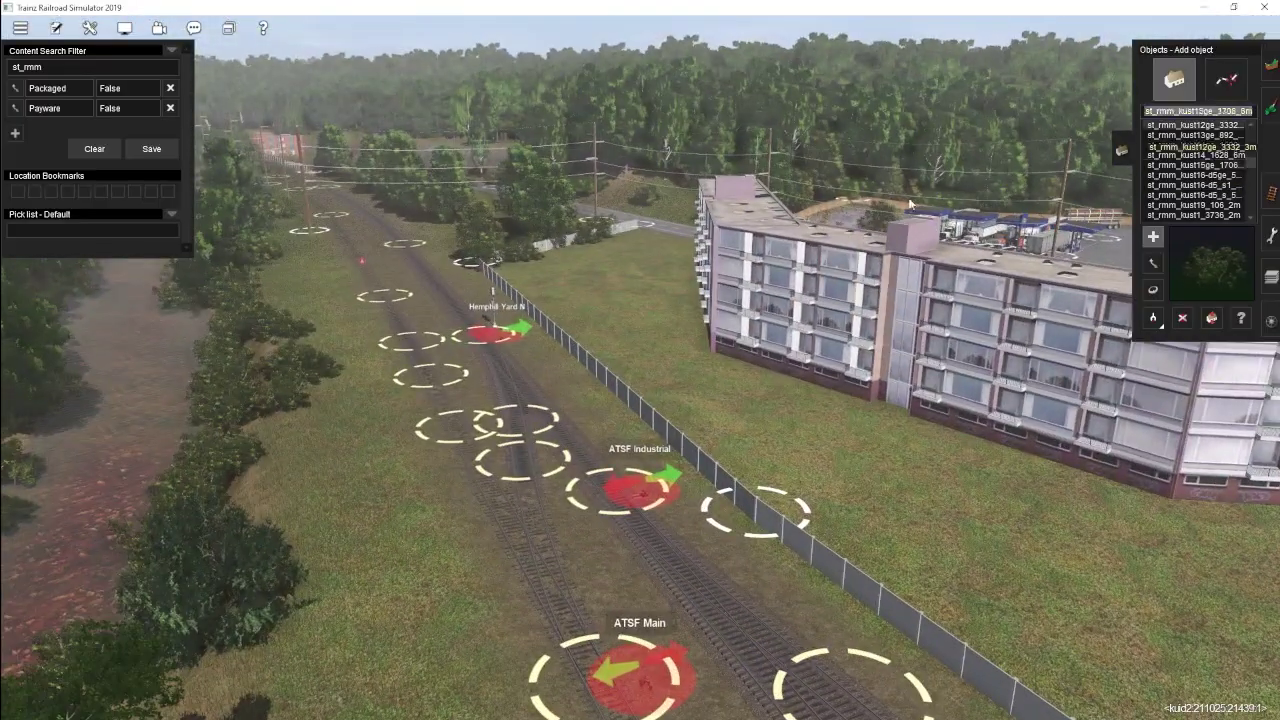
right_click(751, 420)
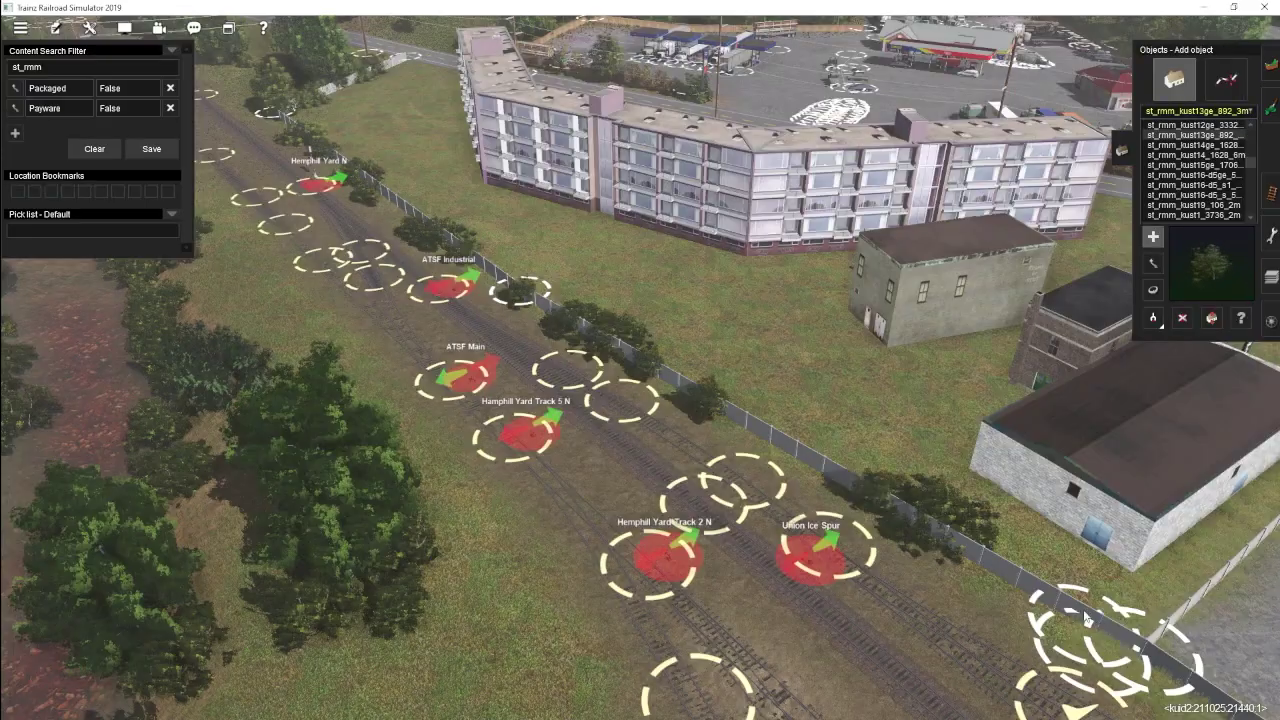
right_click(503, 257)
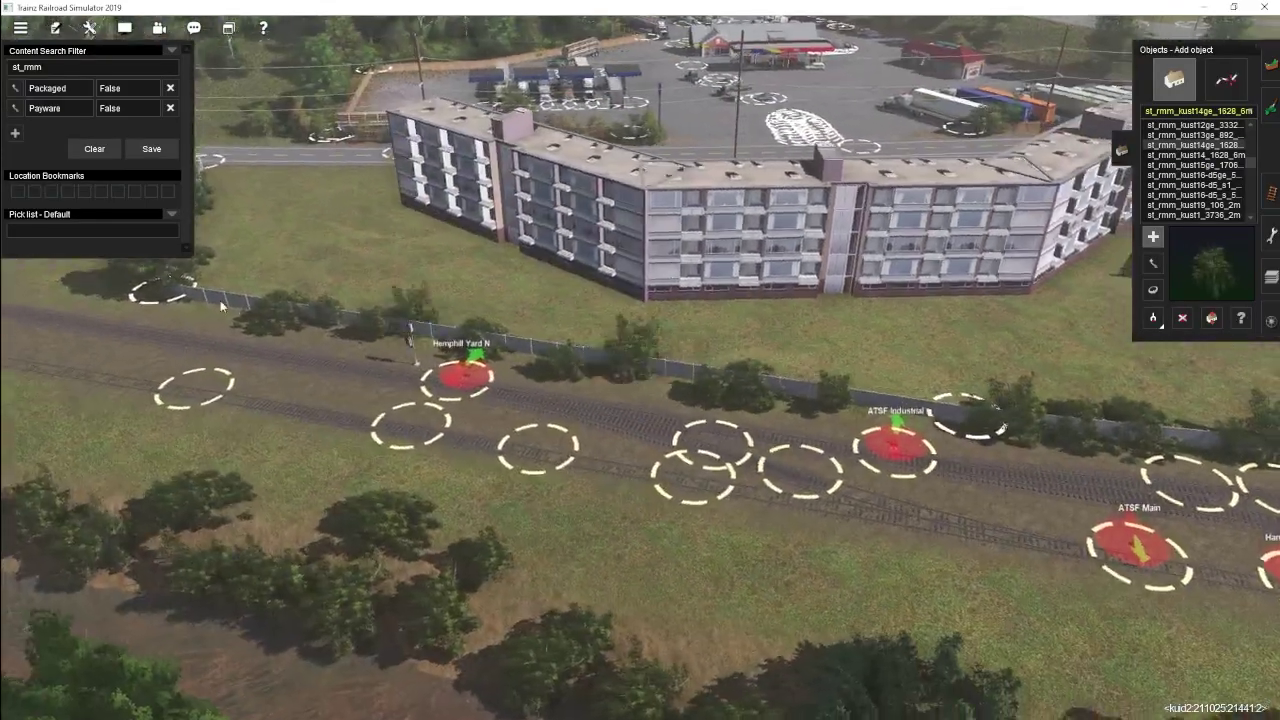
right_click(290, 306)
scroll(1190, 200, down, 3)
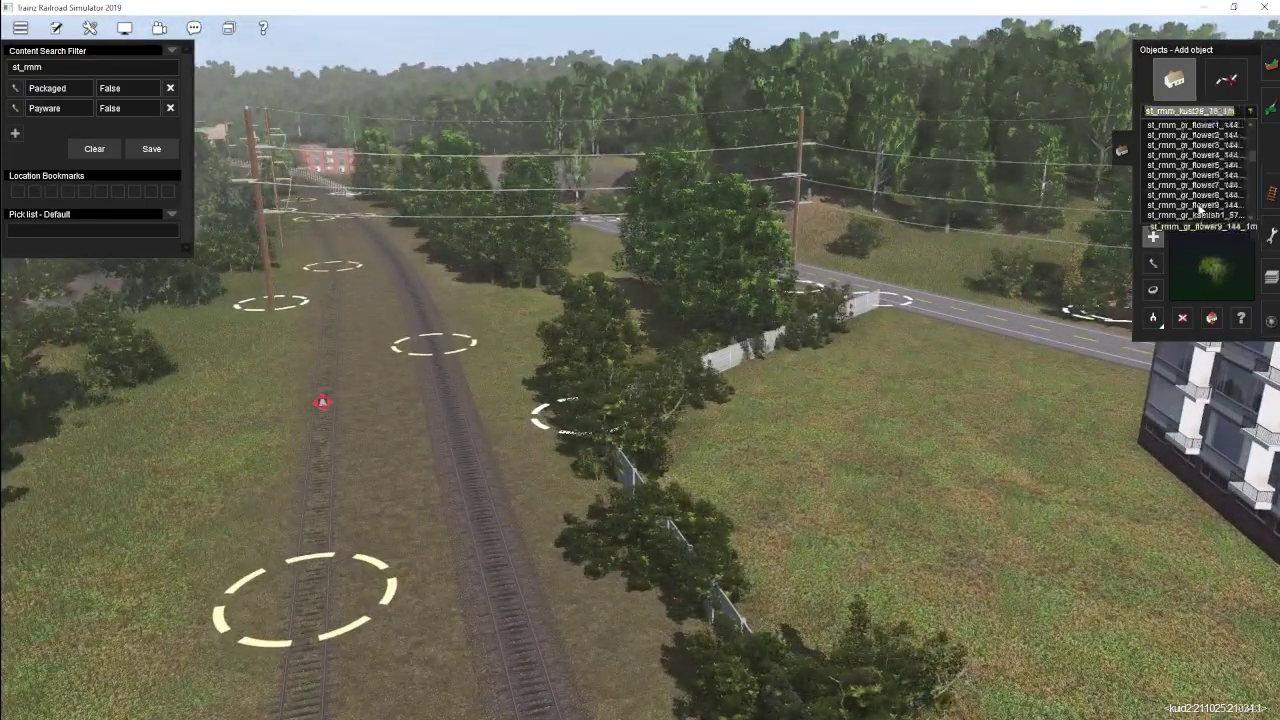
Step: Plant st_rmm_grusha3ge_2584_10m trees among the bushes along the yard fence
click(1196, 205)
key(Down)
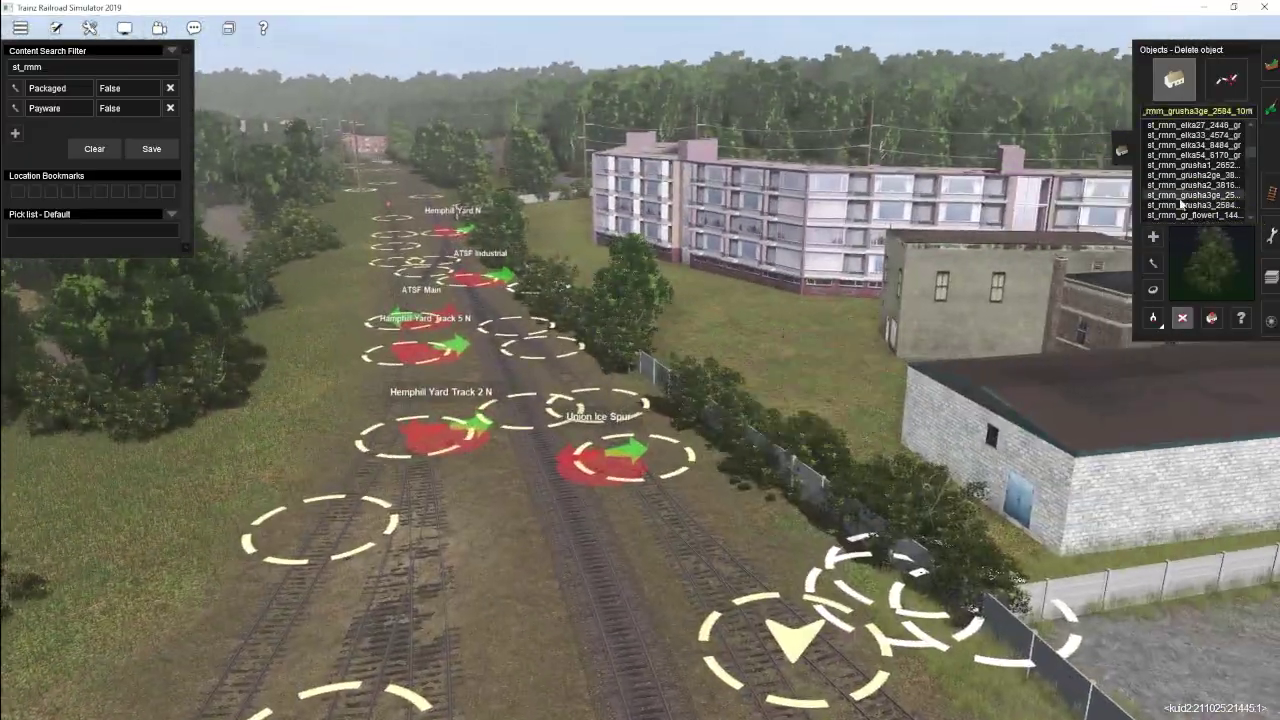
key(Down)
key(Left)
Step: Filter the ground textures by "pbr" and paint gray gravel between the yard fence and the apartment building
key(F2)
click(22, 67)
text(pbr)
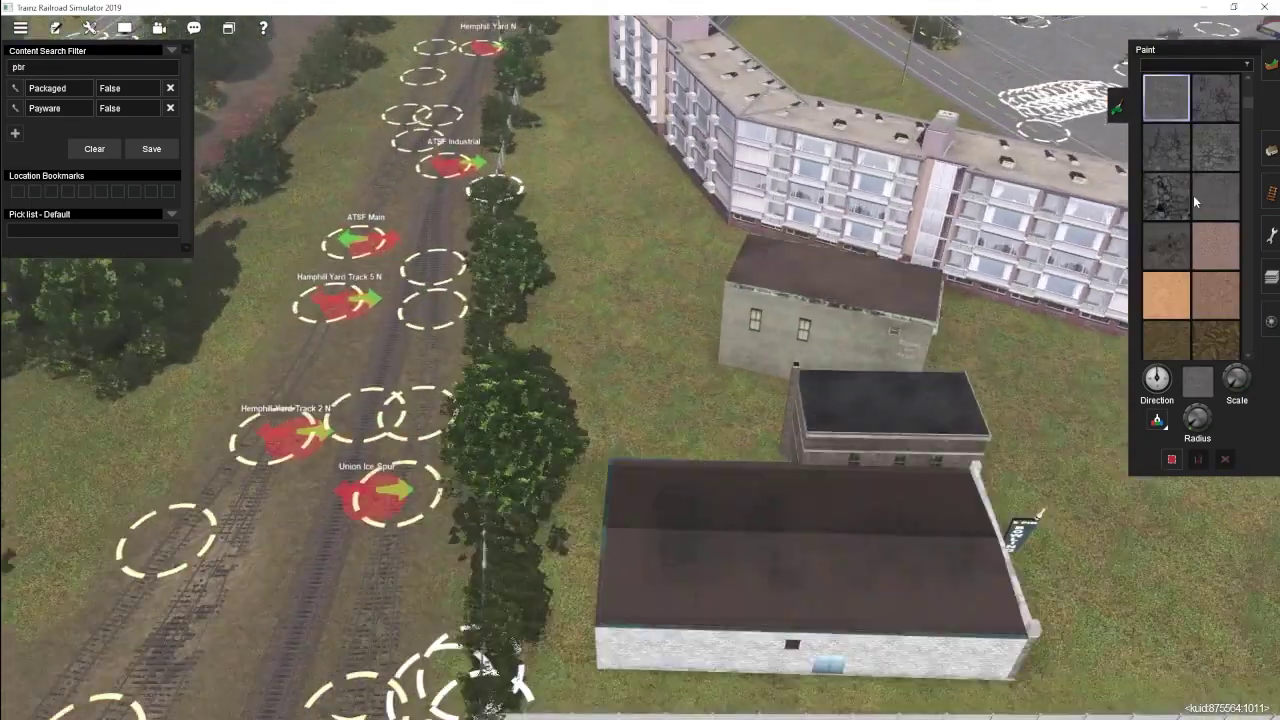
scroll(1208, 196, up, 3)
scroll(696, 389, down, 2)
drag(518, 160, 520, 307)
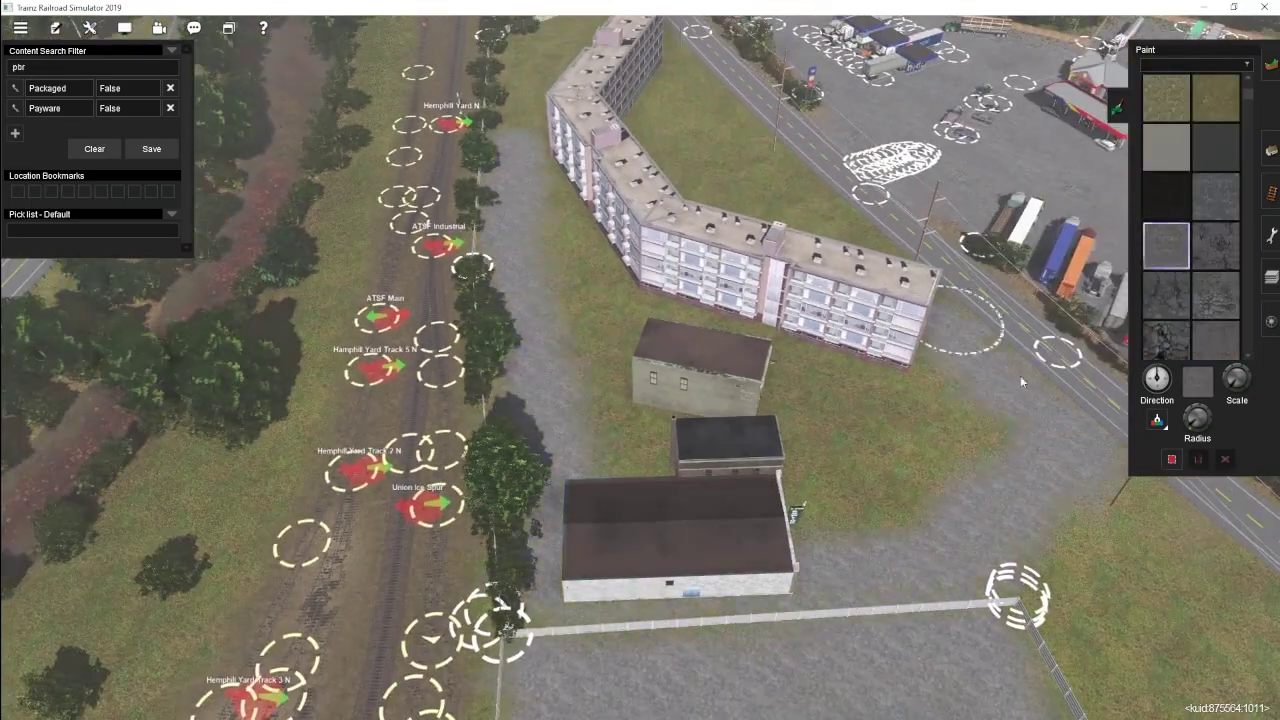
Step: Paint gray and cracked pavement textures around the apartment building up to the road, leaving a grass patch at the roadside
right_click(521, 106)
mouse_move(687, 352)
right_down()
mouse_move(609, 414)
mouse_move(566, 360)
right_up()
drag(830, 390, 760, 350)
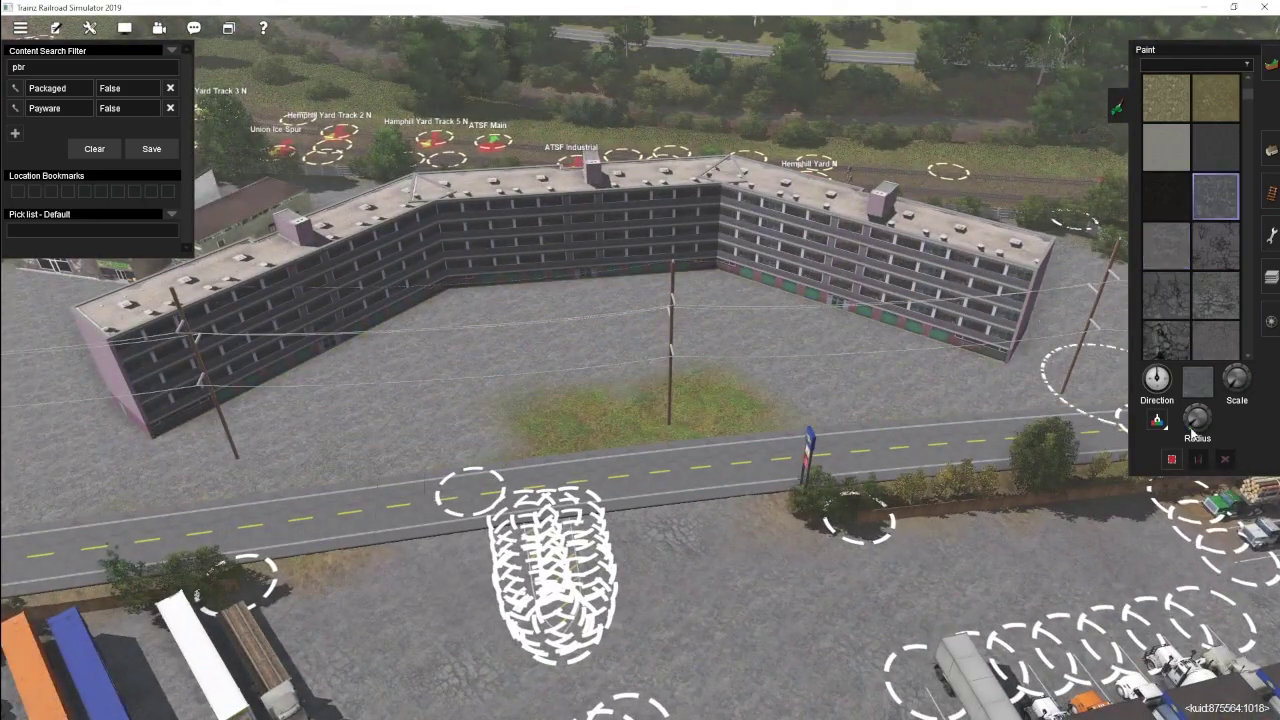
right_click(245, 421)
right_click(480, 310)
mouse_move(905, 170)
right_down()
mouse_move(543, 251)
mouse_move(366, 470)
right_up()
right_drag(714, 586, 731, 427)
click(1168, 300)
mouse_move(519, 554)
right_down()
mouse_move(800, 500)
mouse_move(880, 450)
mouse_move(860, 430)
mouse_move(420, 400)
right_up()
Step: Filter the scenery objects by "st_rmm" and place st_rmm_kust12ge_3332_3m bushes on the grass patch beside the road
key(F3)
drag(28, 67, 12, 72)
key(Return)
scroll(640, 150, up, 2)
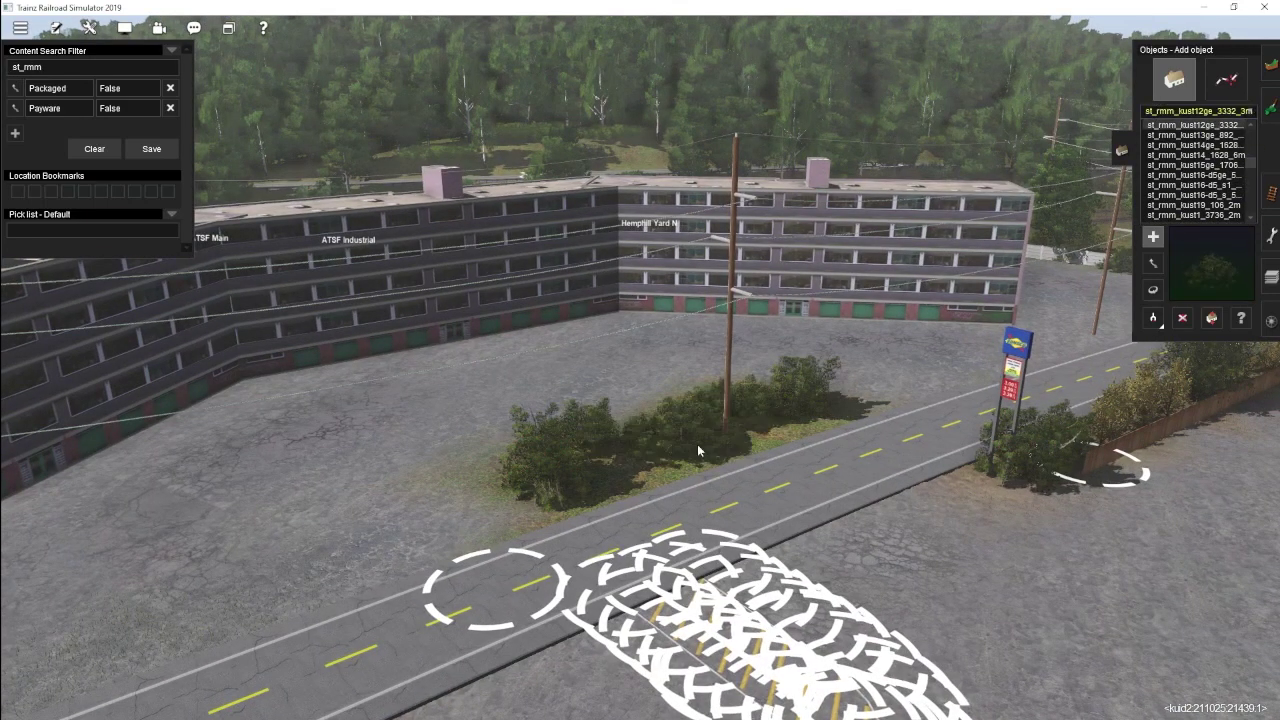
click(1183, 193)
right_drag(491, 462, 628, 346)
Step: Filter the objects by "cdn" and place a row of different CDN Brick House models along the road
drag(46, 68, 8, 79)
text(cdn)
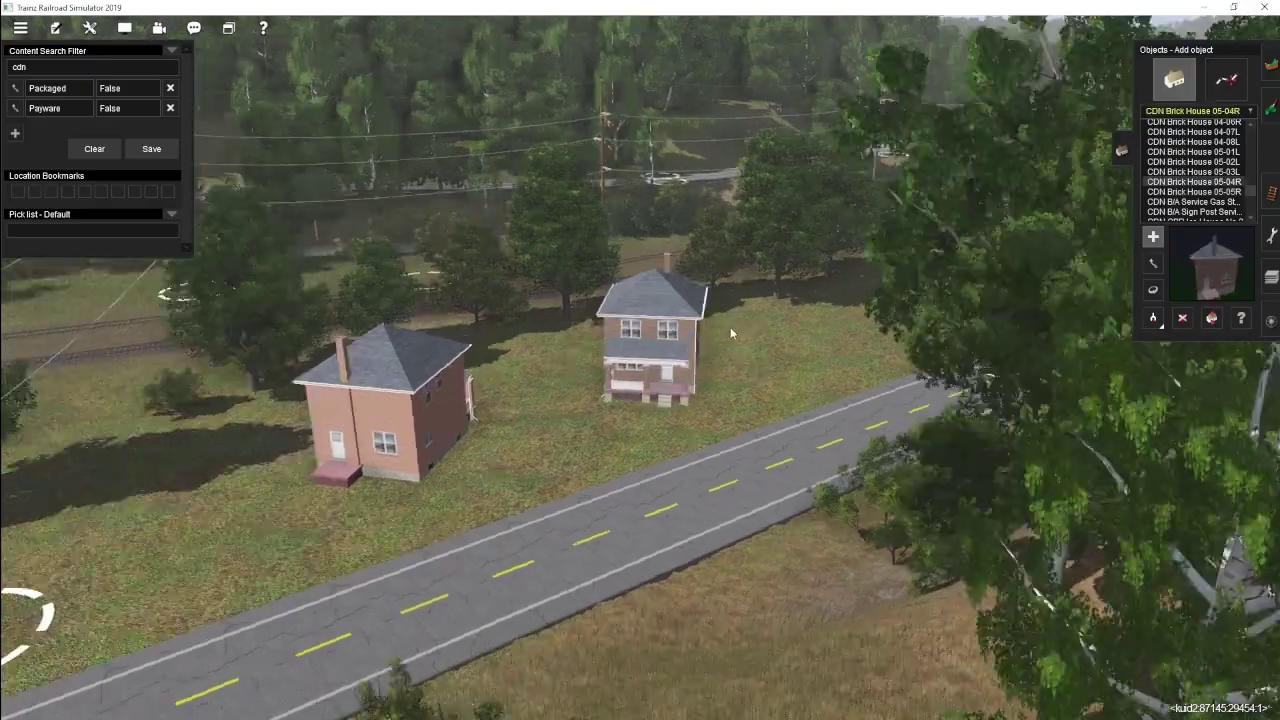
click(1237, 171)
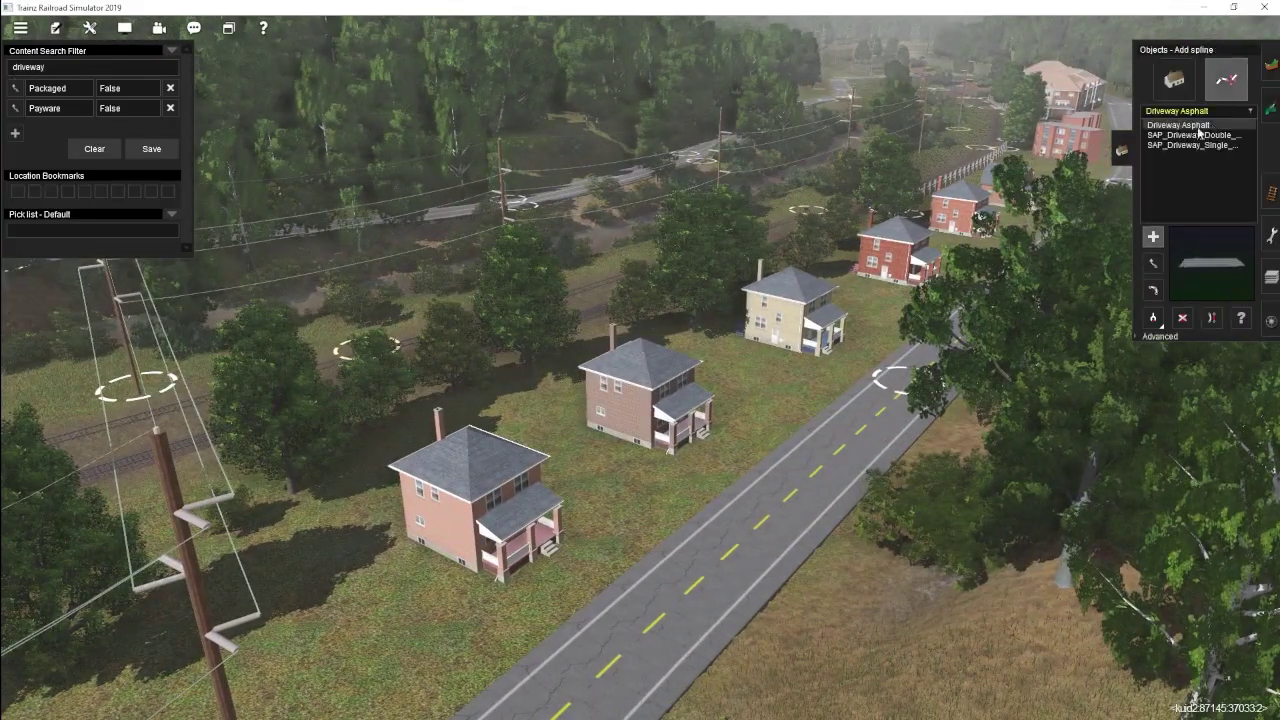
Step: Filter the splines by "driveway" and lay double-width concrete SAP driveways from the road beside the brick houses
click(1192, 145)
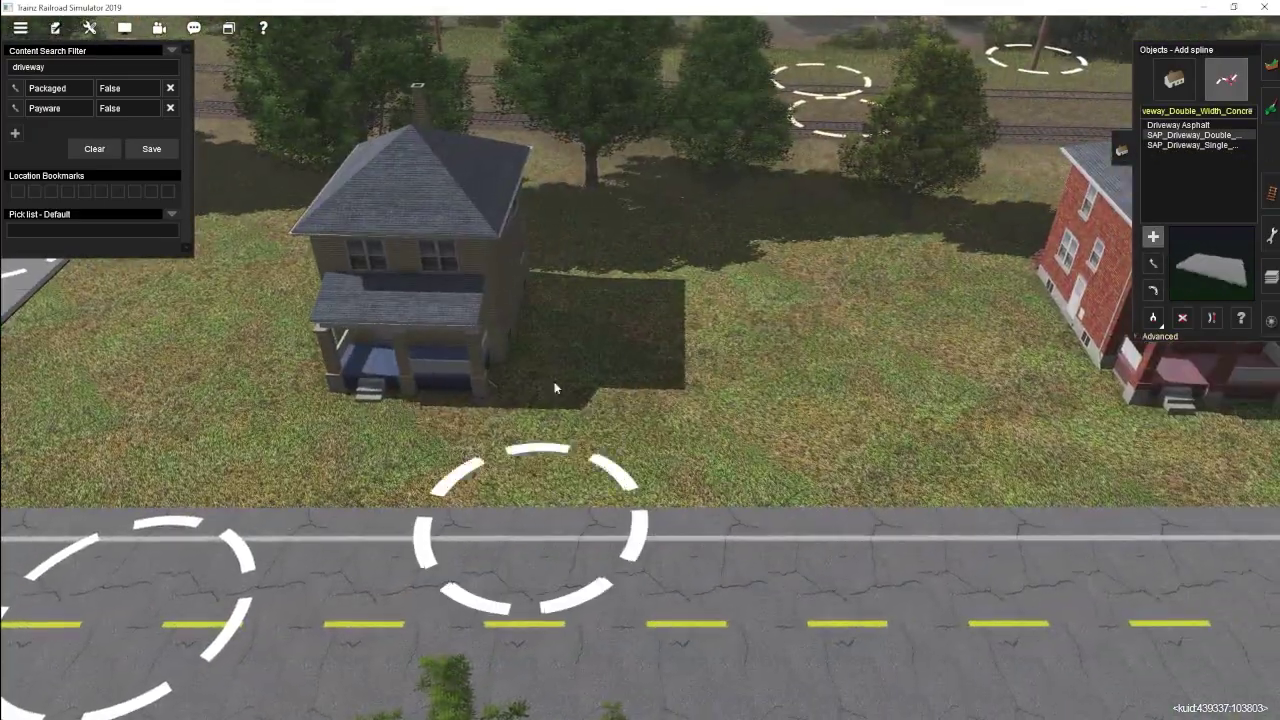
click(595, 262)
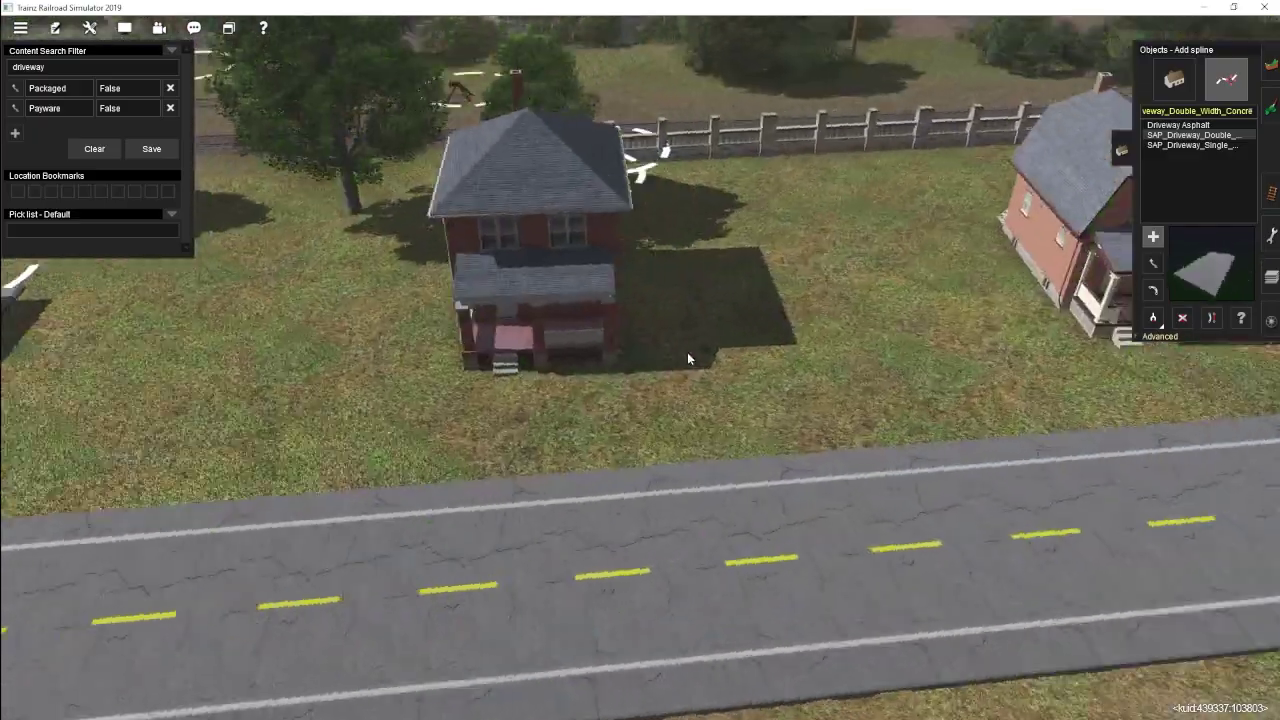
click(642, 274)
click(692, 318)
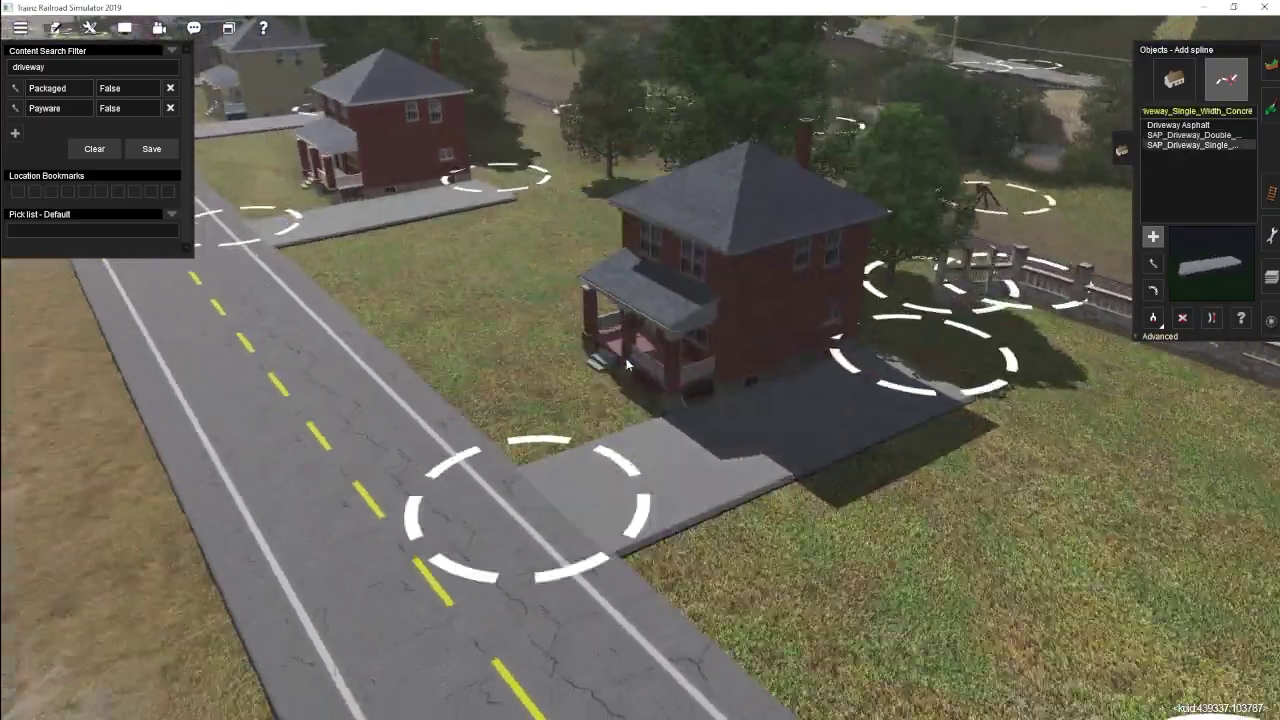
Step: Add single-width concrete driveway splines as walkways from the driveways to the front porches of the brick houses
click(760, 475)
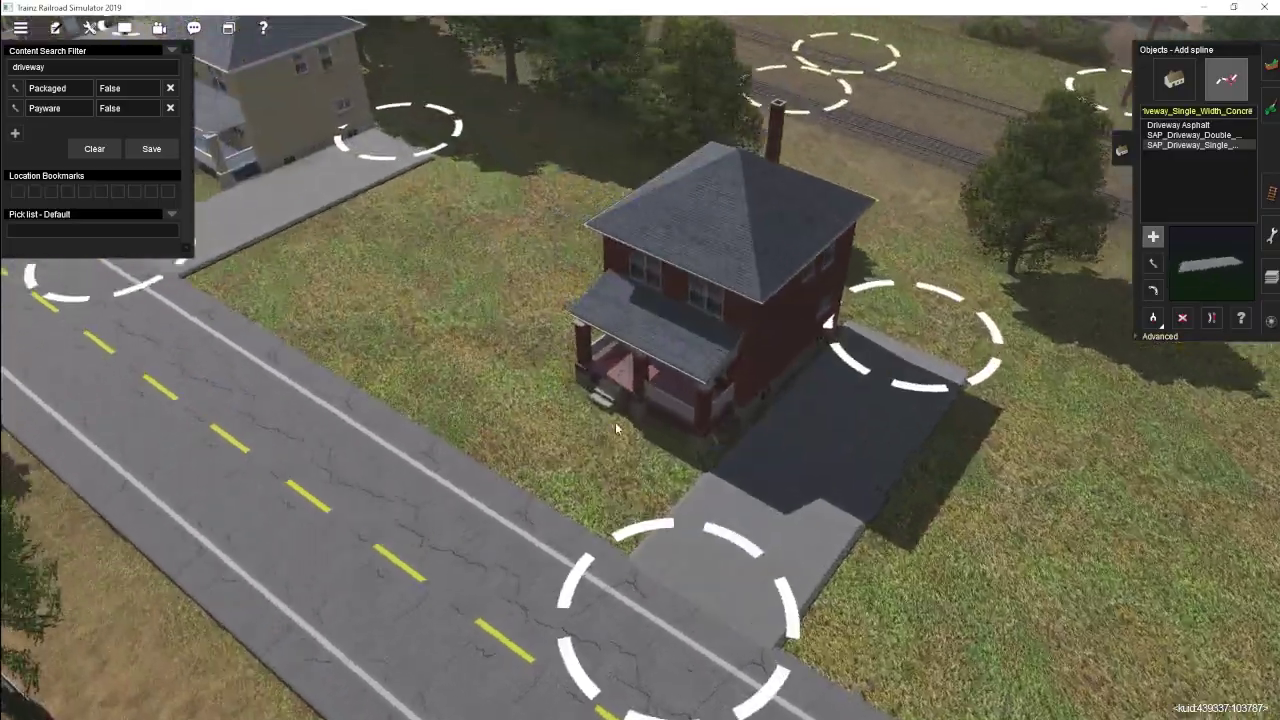
click(733, 498)
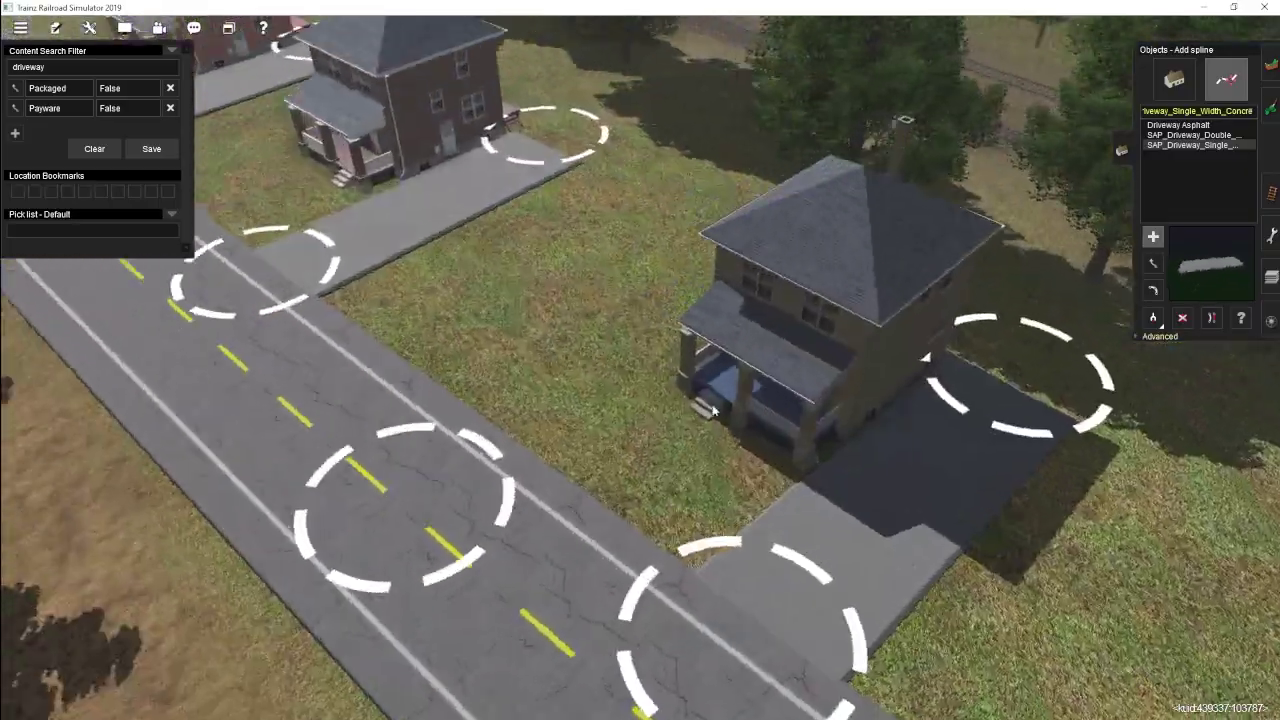
click(614, 386)
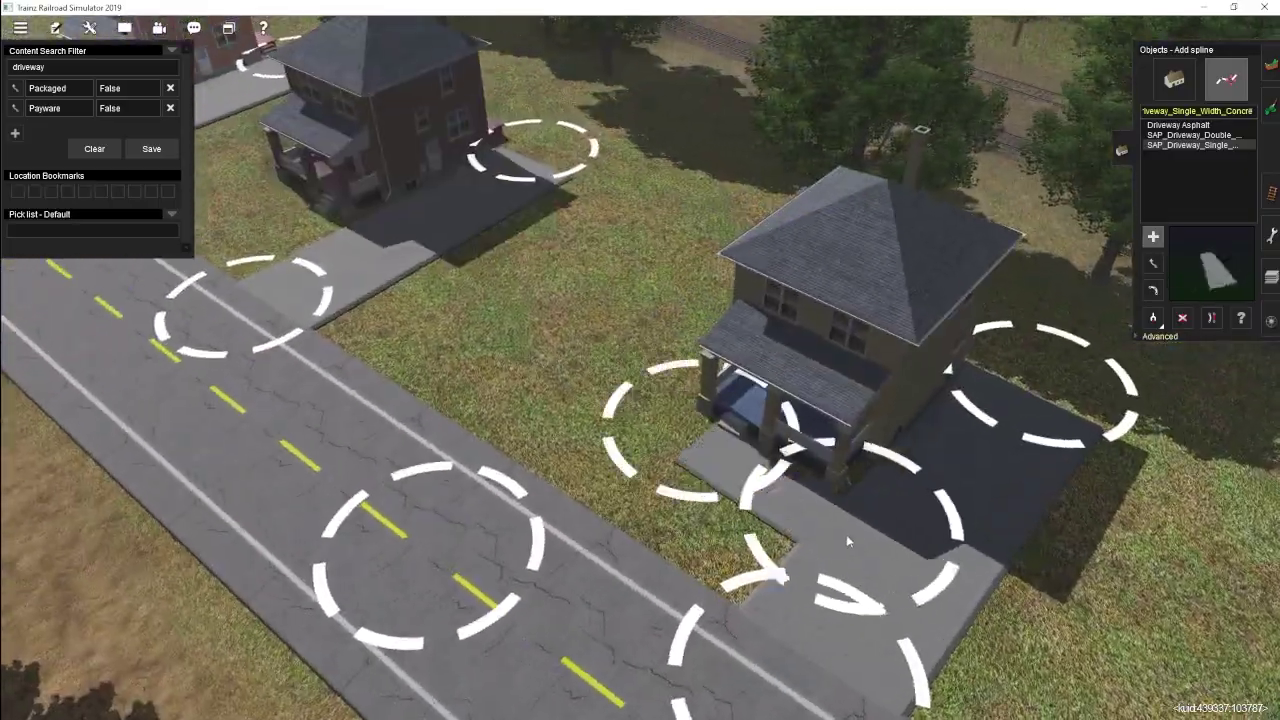
click(595, 490)
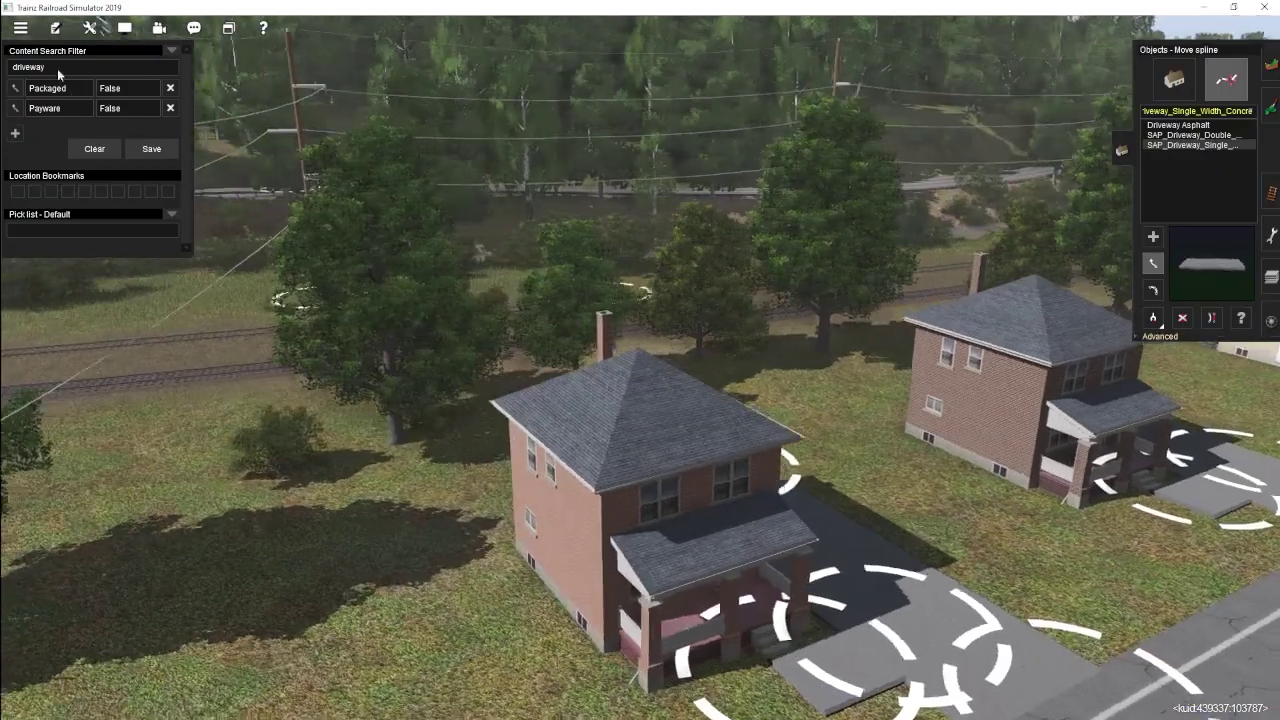
Step: Filter the splines by "fence" and enclose the brick houses' yards with Fence Wood Unpainted
text(fence)
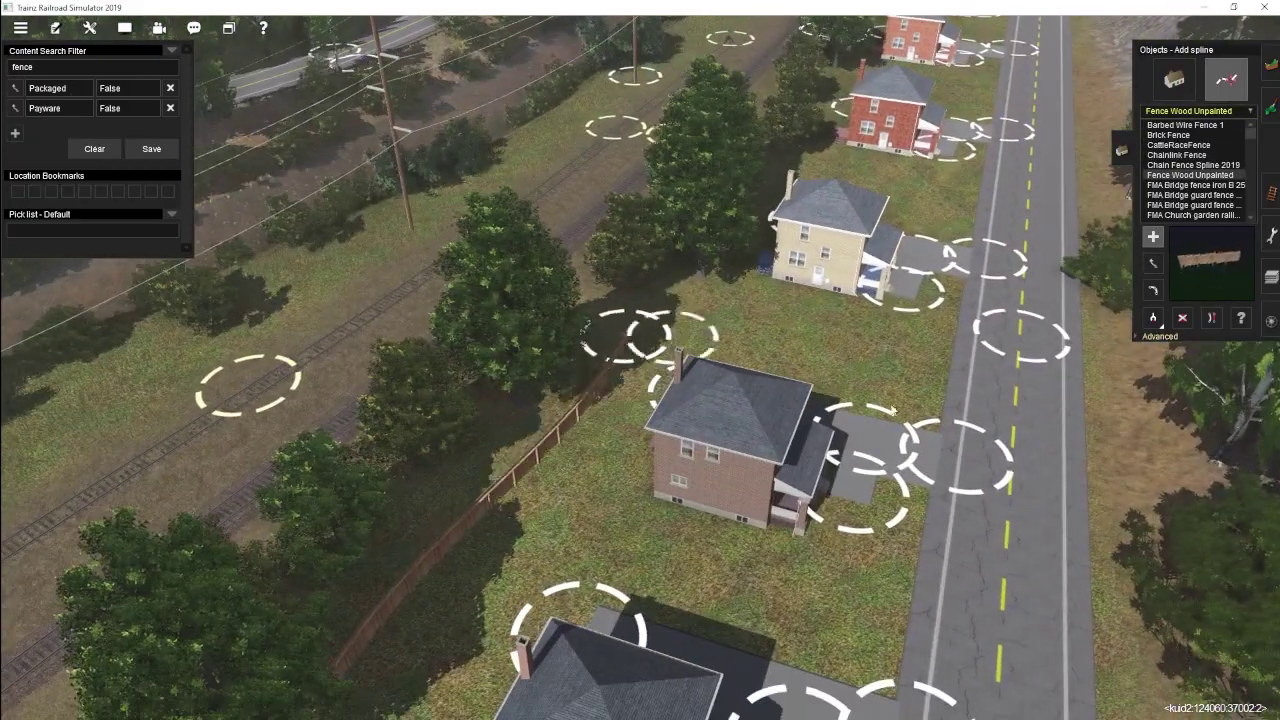
click(678, 383)
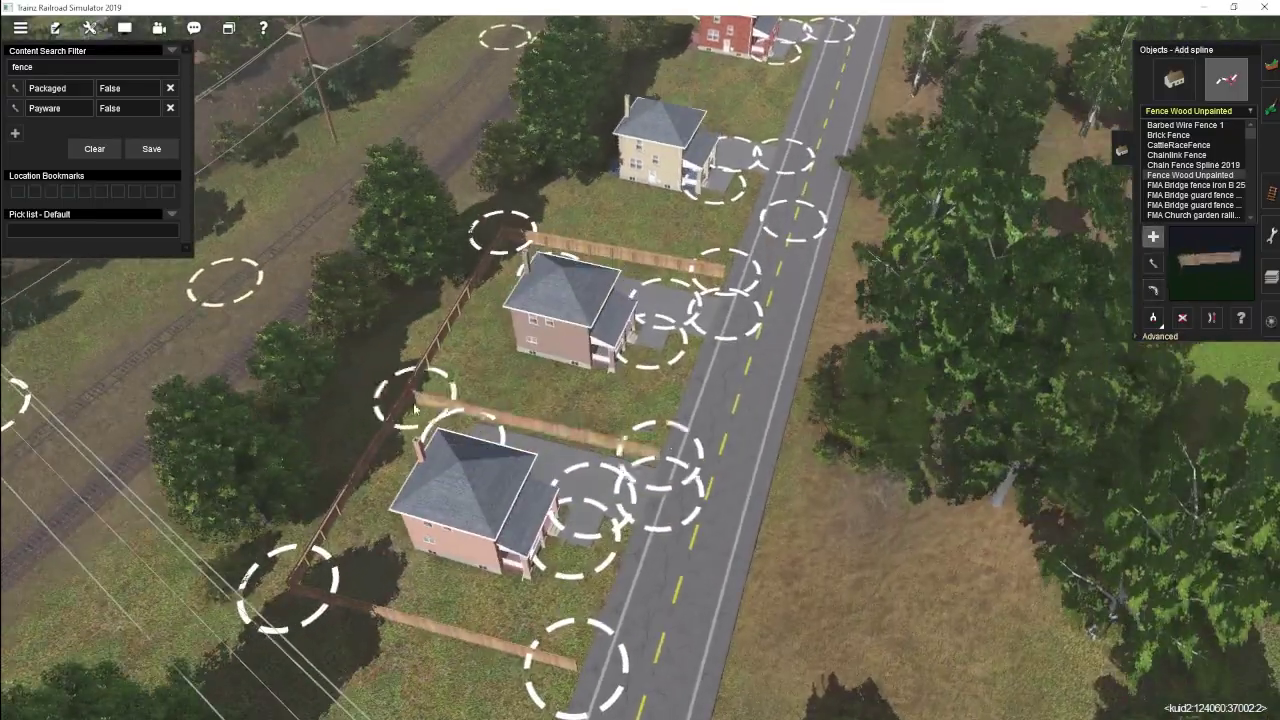
key(Up)
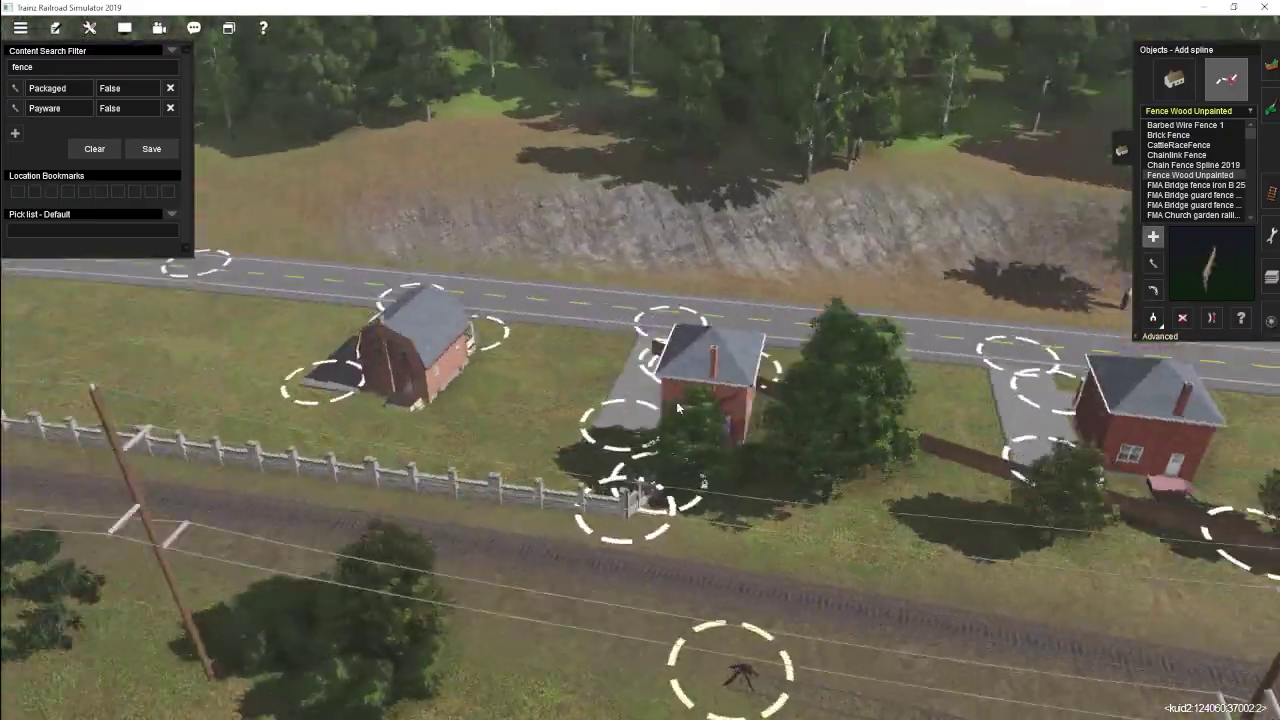
scroll(676, 401, up, 5)
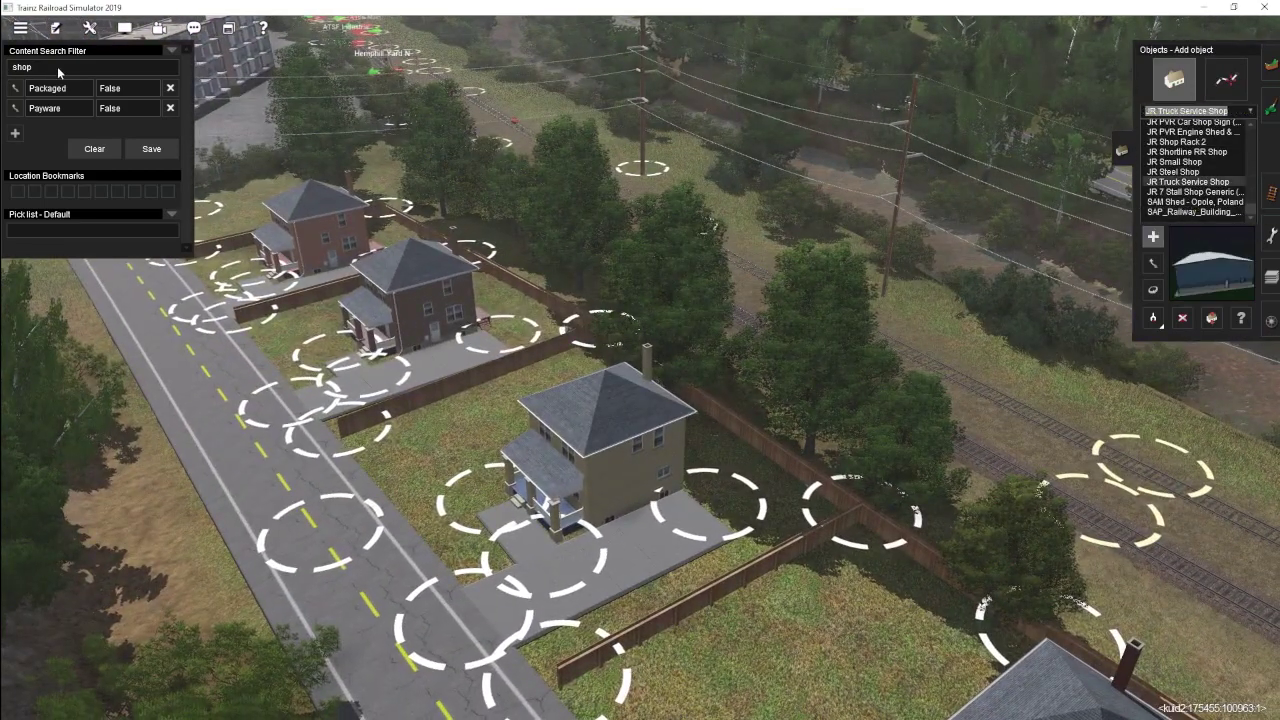
Step: Filter the scenery objects by "shed" and place and rotate a small shed in a brick house's fenced backyard
click(1207, 157)
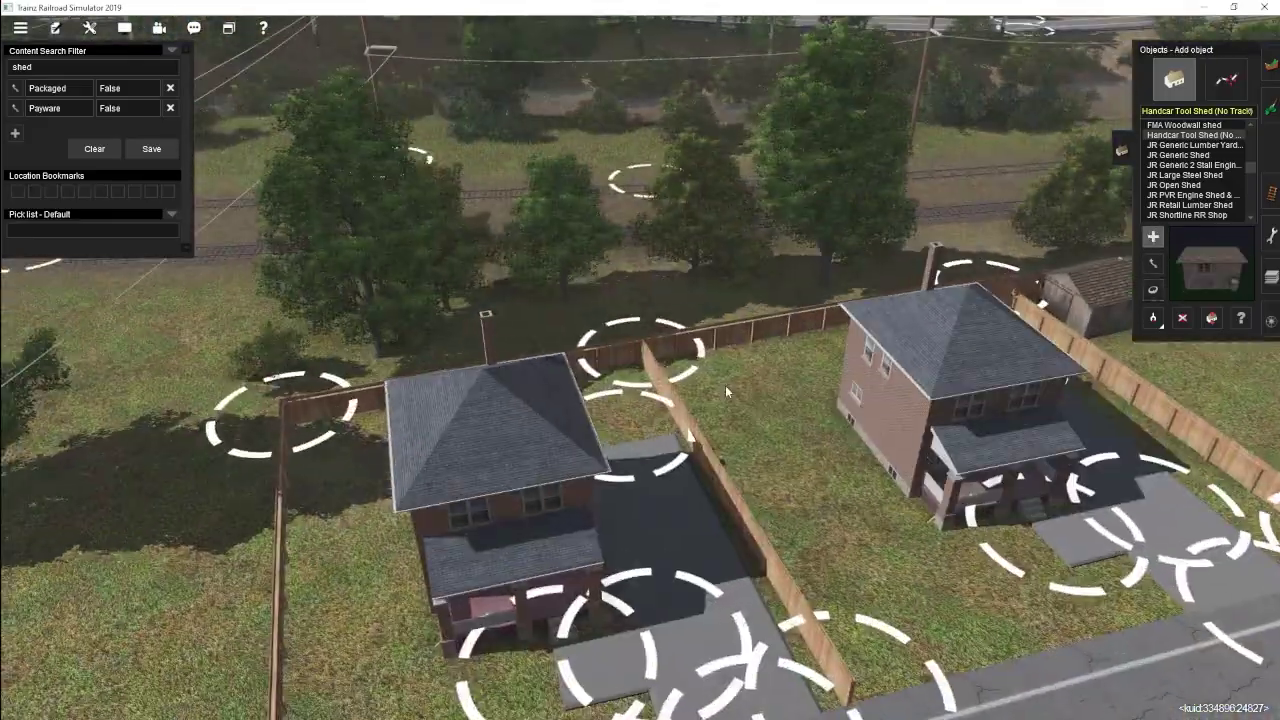
click(727, 387)
key(r)
drag(727, 387, 700, 387)
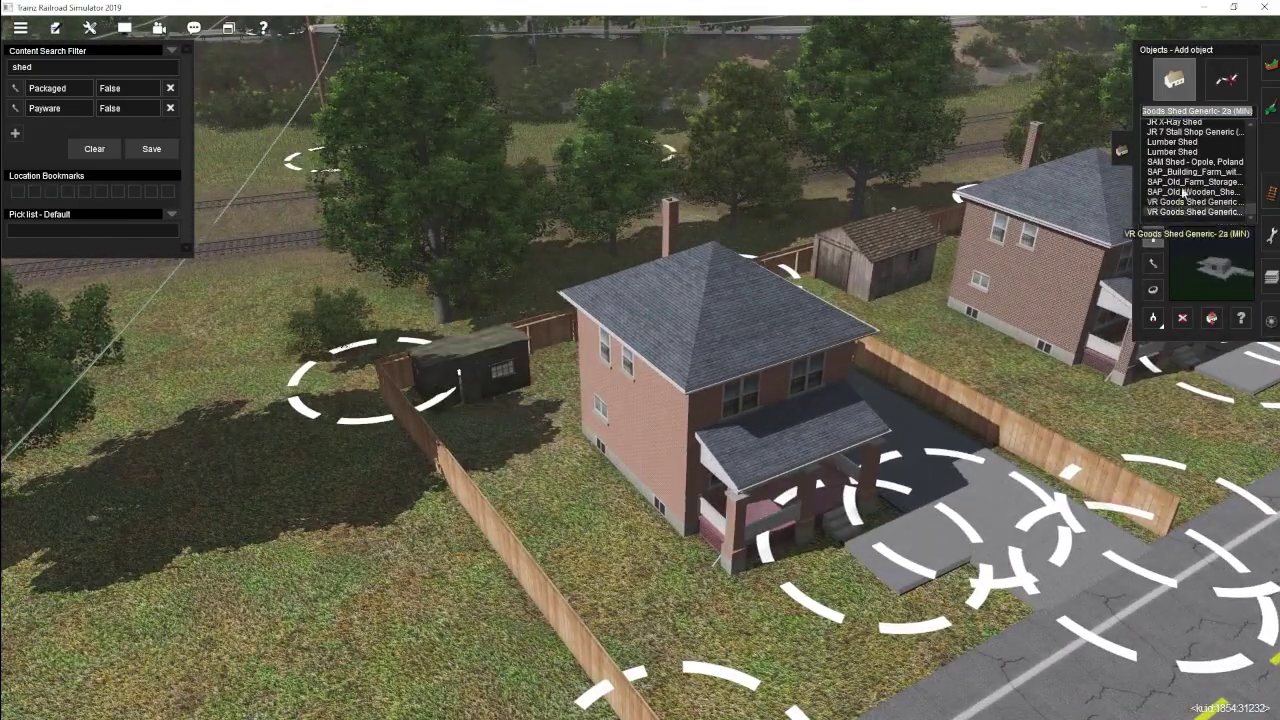
Step: Place old farm storage and wooden SAP sheds in the other fenced backyards and adjust their positions
click(1183, 181)
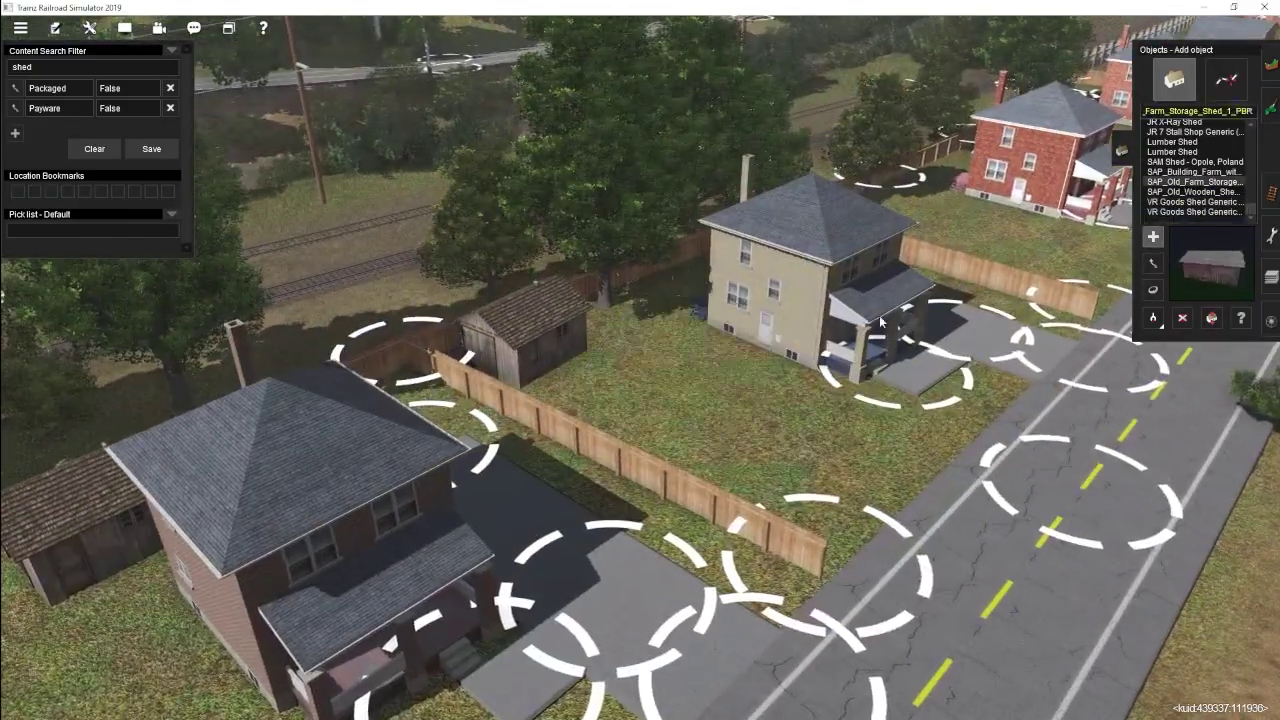
click(1183, 191)
click(656, 413)
key(m)
drag(652, 410, 612, 420)
right_drag(612, 420, 644, 362)
Step: Filter the scenery objects by "st_rmm" and plant tall trees in and behind the brick houses' backyards
double_click(23, 70)
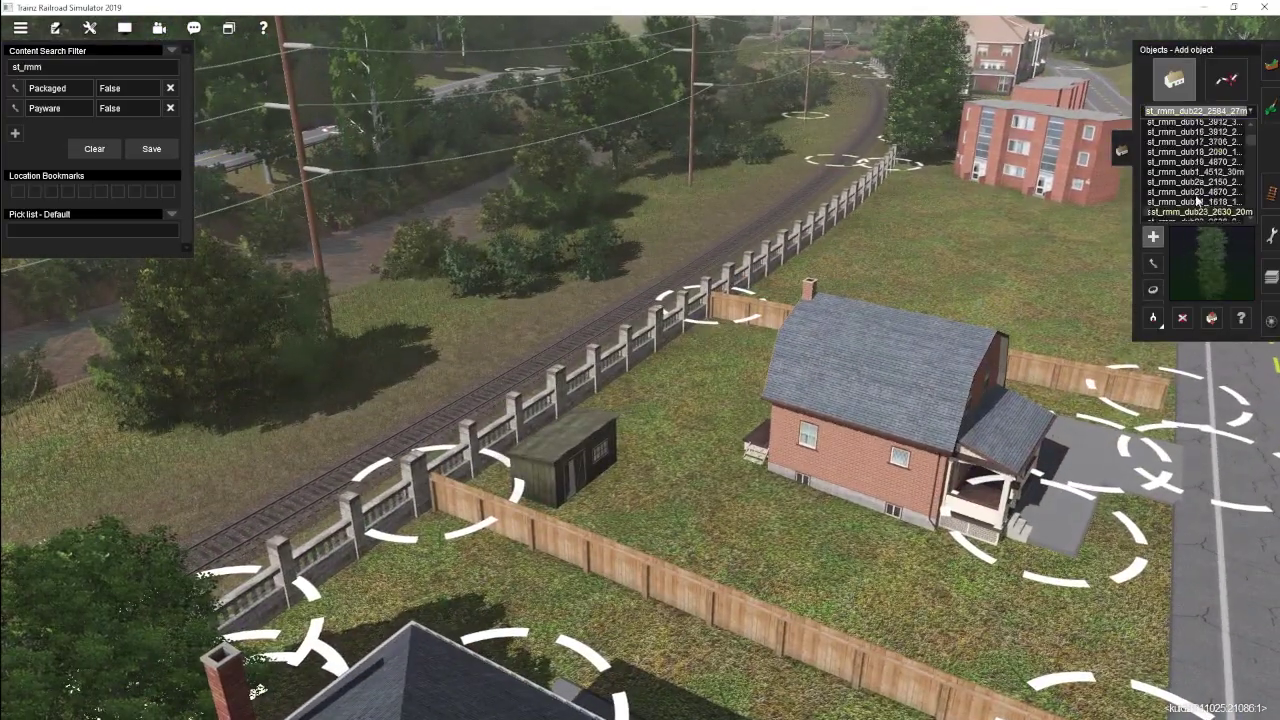
click(1183, 191)
click(596, 416)
right_drag(596, 416, 681, 309)
key(m)
drag(597, 338, 625, 345)
click(1206, 201)
right_click(450, 150)
right_drag(556, 354, 680, 356)
click(752, 372)
click(930, 376)
Step: Plant more st_rmm trees in the open lot beyond the last brick house's fence
click(1206, 211)
click(740, 552)
right_drag(740, 552, 1000, 330)
scroll(1206, 197, down, 8)
click(846, 331)
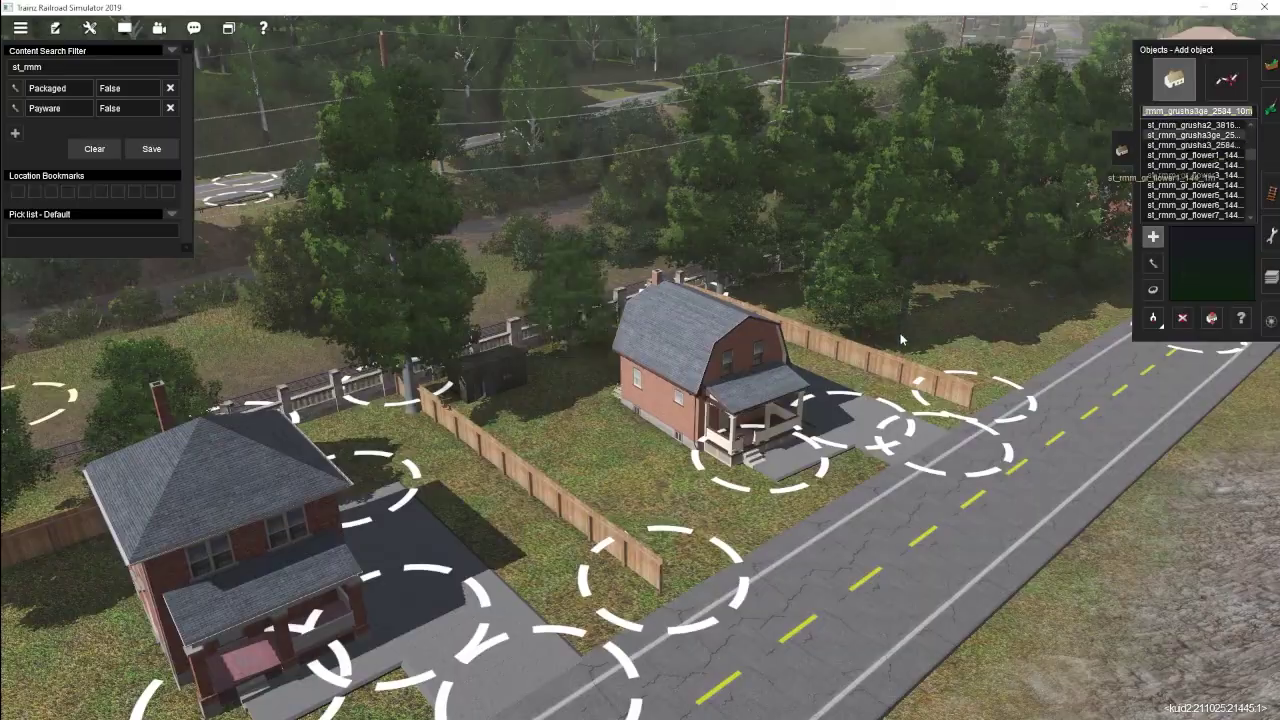
Step: Place st_rmm_kust13ge_892_3m bushes among the trees around the houses and beside the railway
key(Left)
scroll(1208, 203, down, 8)
click(1206, 145)
right_click(657, 373)
key(Left)
right_click(657, 307)
right_click(754, 389)
key(Up)
key(Left)
right_click(518, 322)
key(Left)
key(Down)
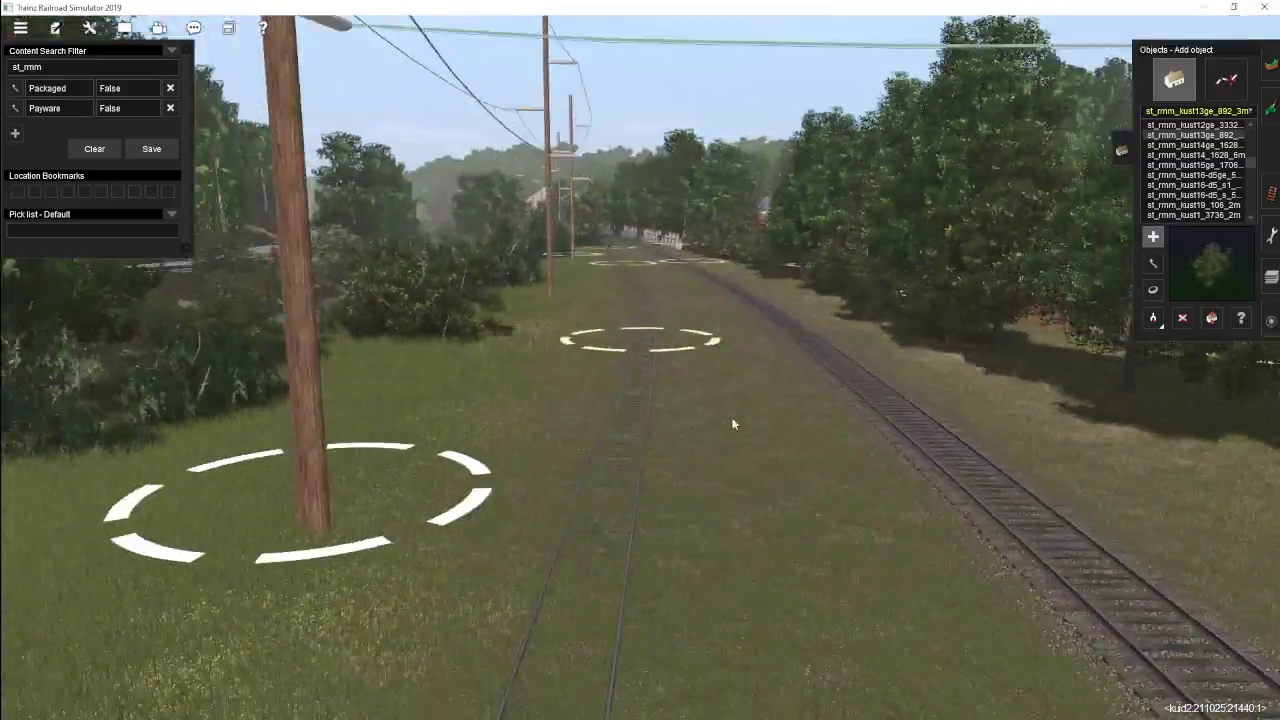
Step: Return to the topology tools, set them to height up and choose the Long Grass TurfFX layer for the trackside ground
right_click(750, 389)
key(Up)
key(Down)
click(1270, 64)
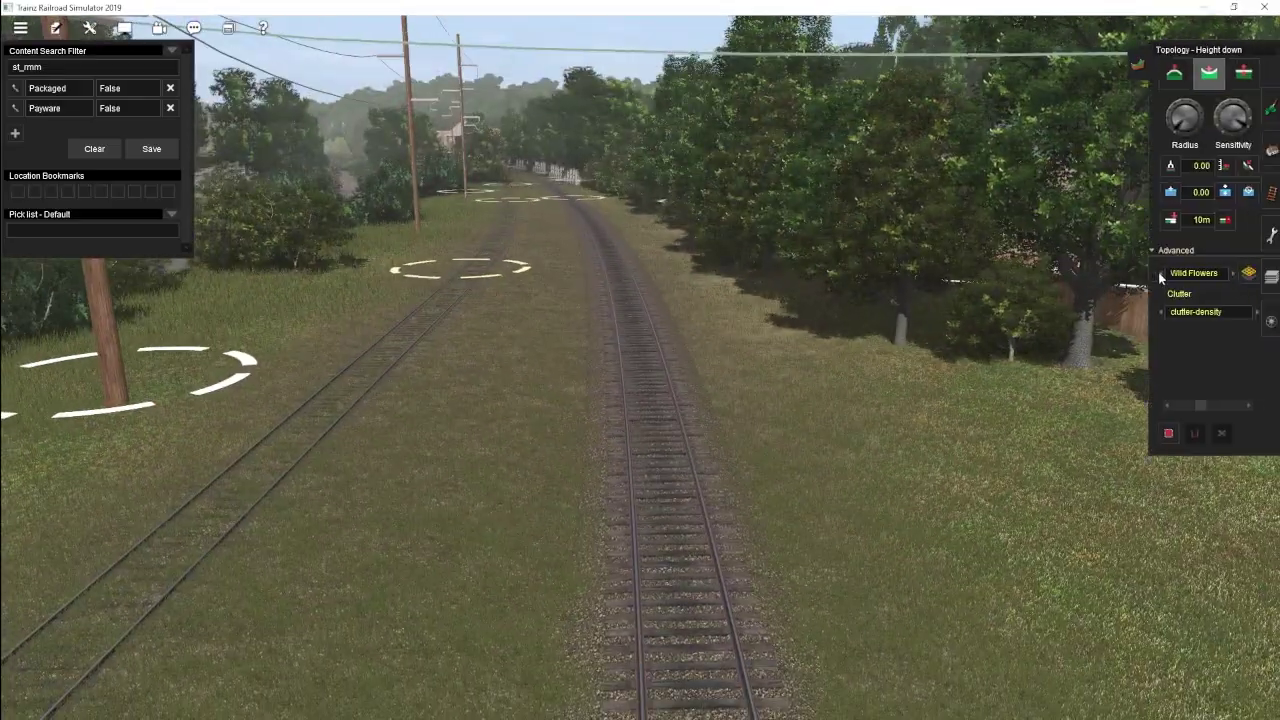
click(1231, 104)
key(Up)
scroll(792, 353, down, 3)
key(Right)
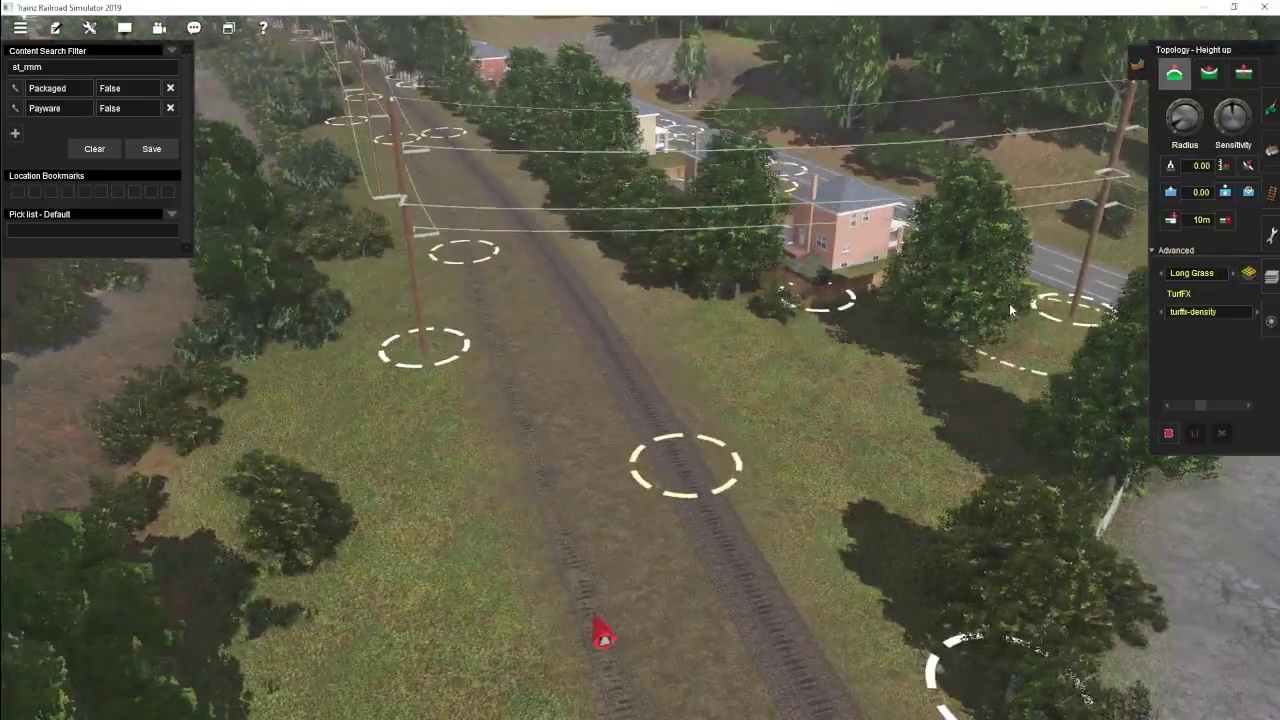
Step: Check the long grass beside the track at ground level and switch the effect layer to the Wild Flowers clutter
right_click(577, 187)
scroll(570, 276, up, 3)
key(Down)
key(Left)
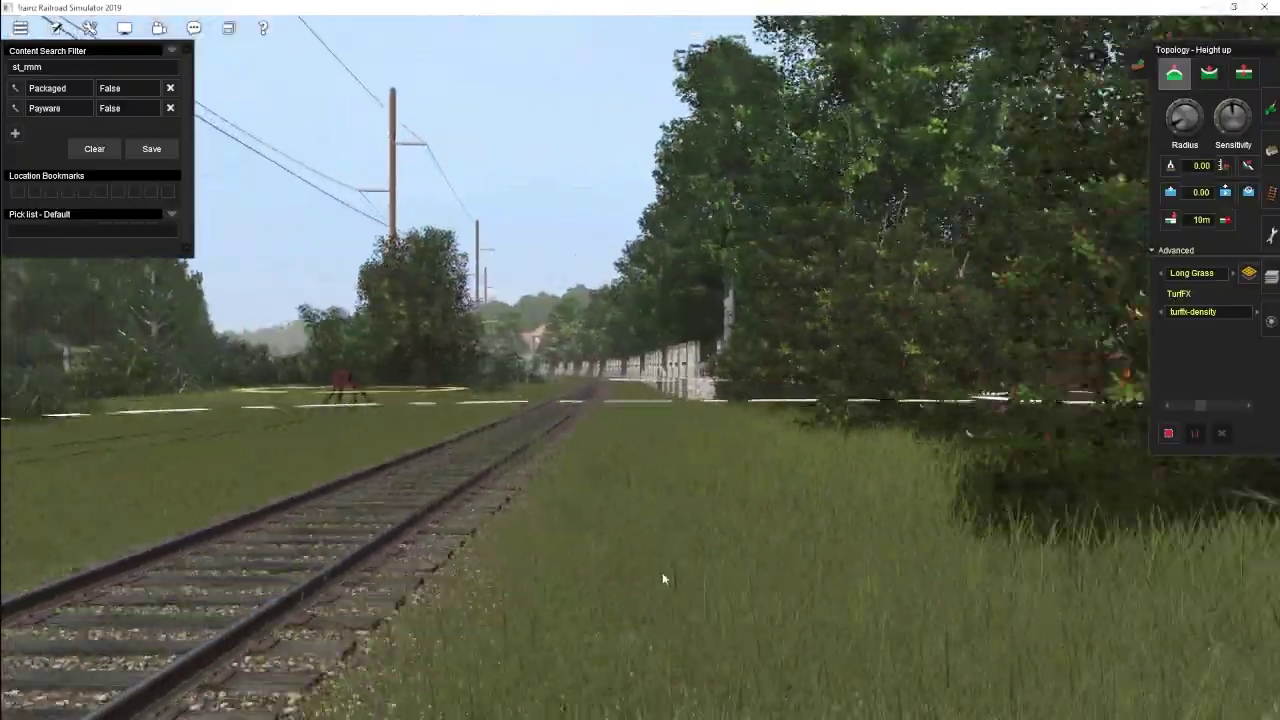
key(Up)
click(1233, 273)
scroll(692, 377, down, 6)
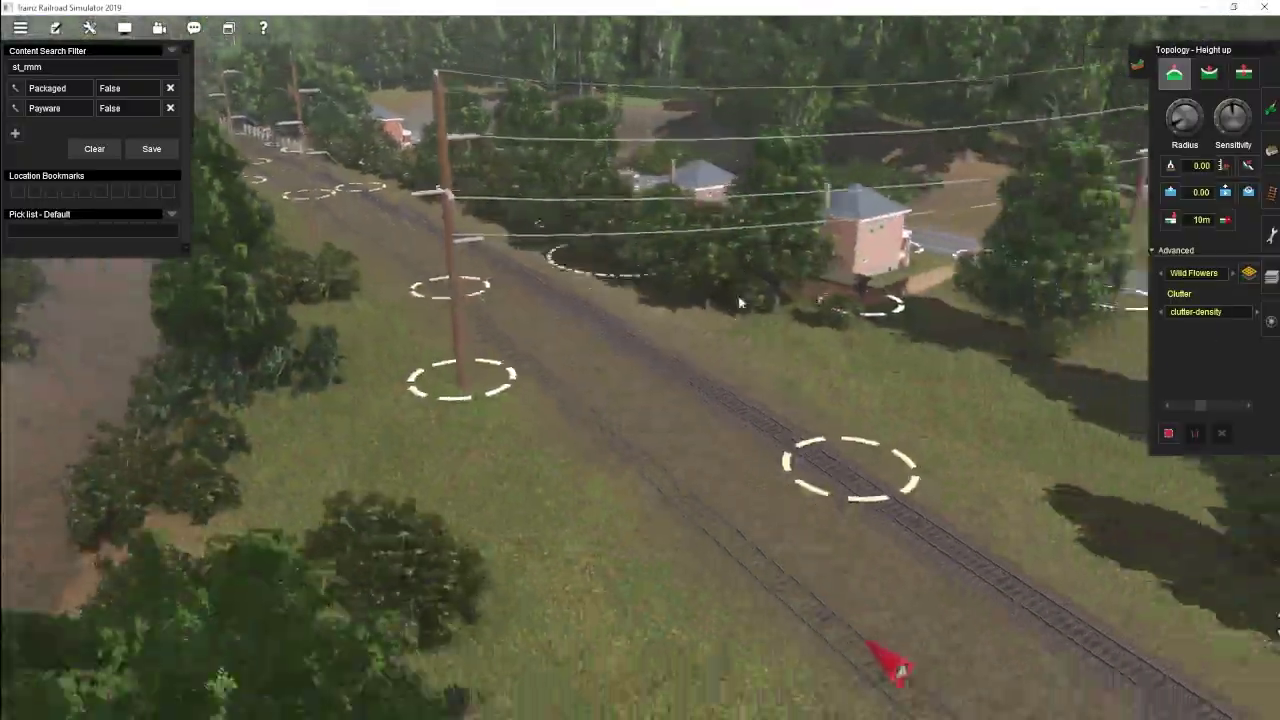
scroll(692, 377, up, 6)
scroll(520, 396, down, 6)
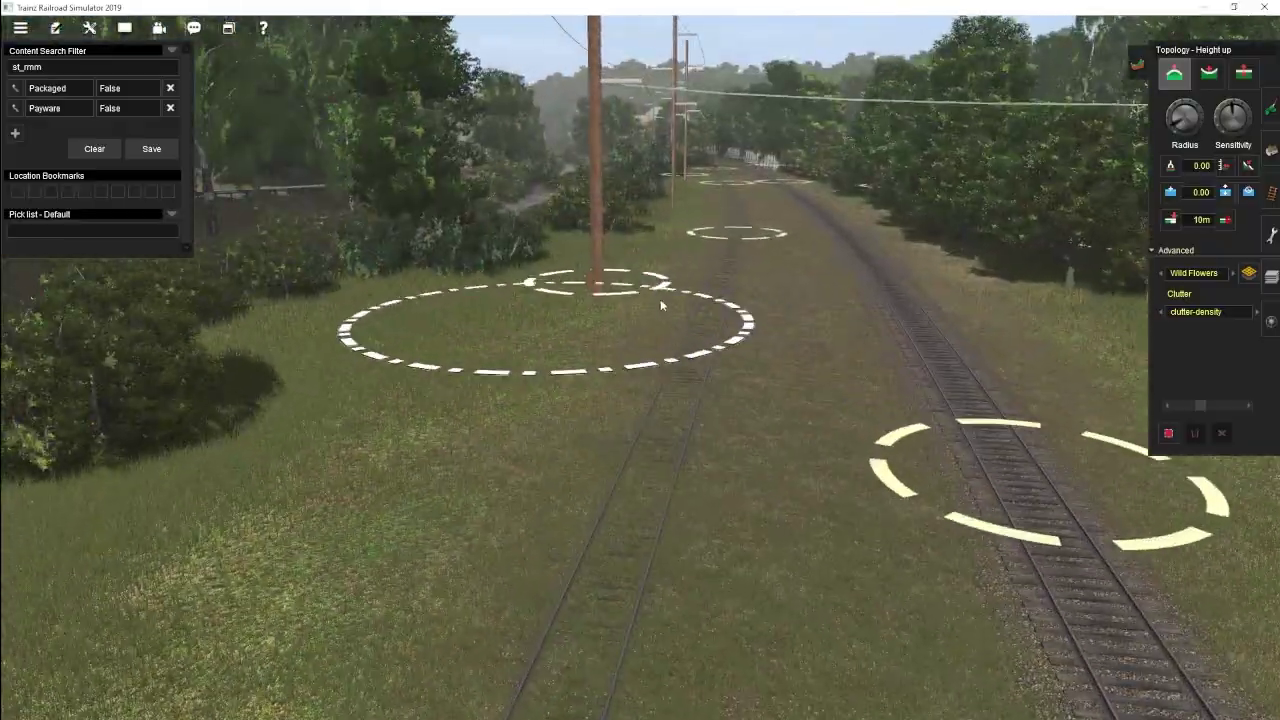
Step: Examine the trackside ground cover from the Hemphill Yard leads to the trees behind the brick houses
right_click(568, 380)
key(Left)
right_click(489, 310)
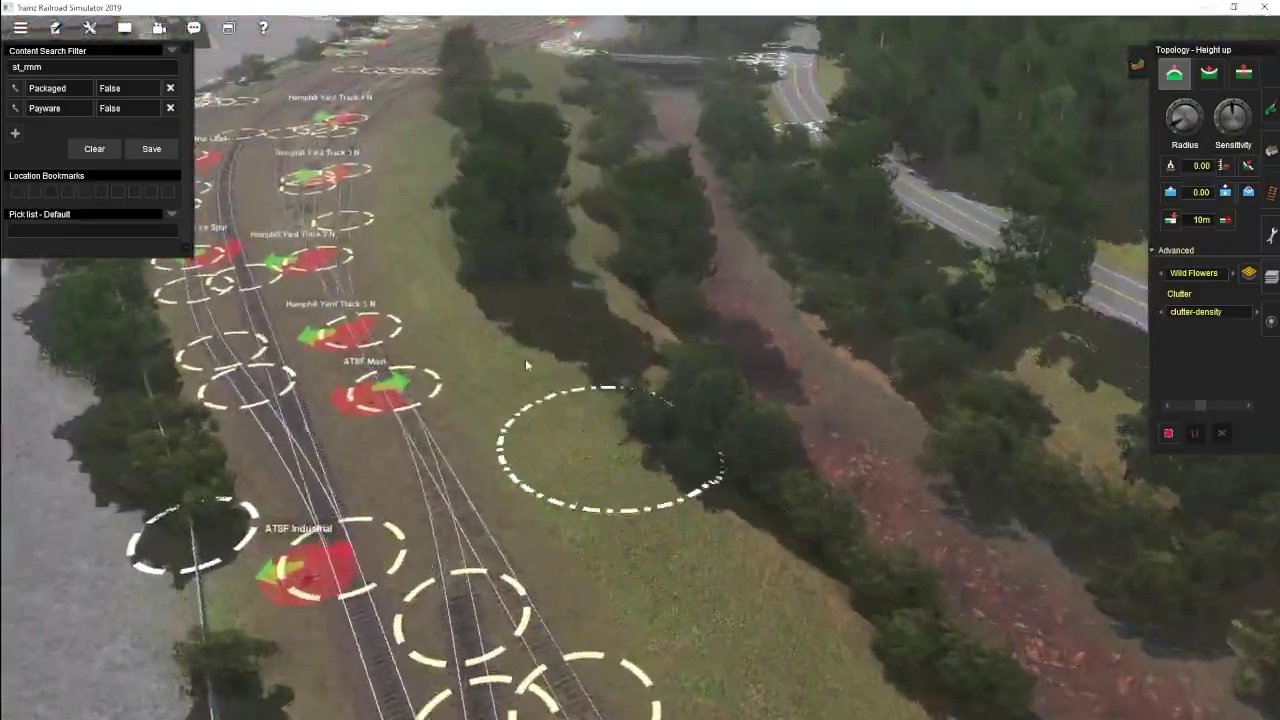
scroll(683, 371, up, 6)
key(Left)
scroll(621, 439, down, 5)
key(Right)
key(Left)
right_click(717, 300)
right_click(662, 338)
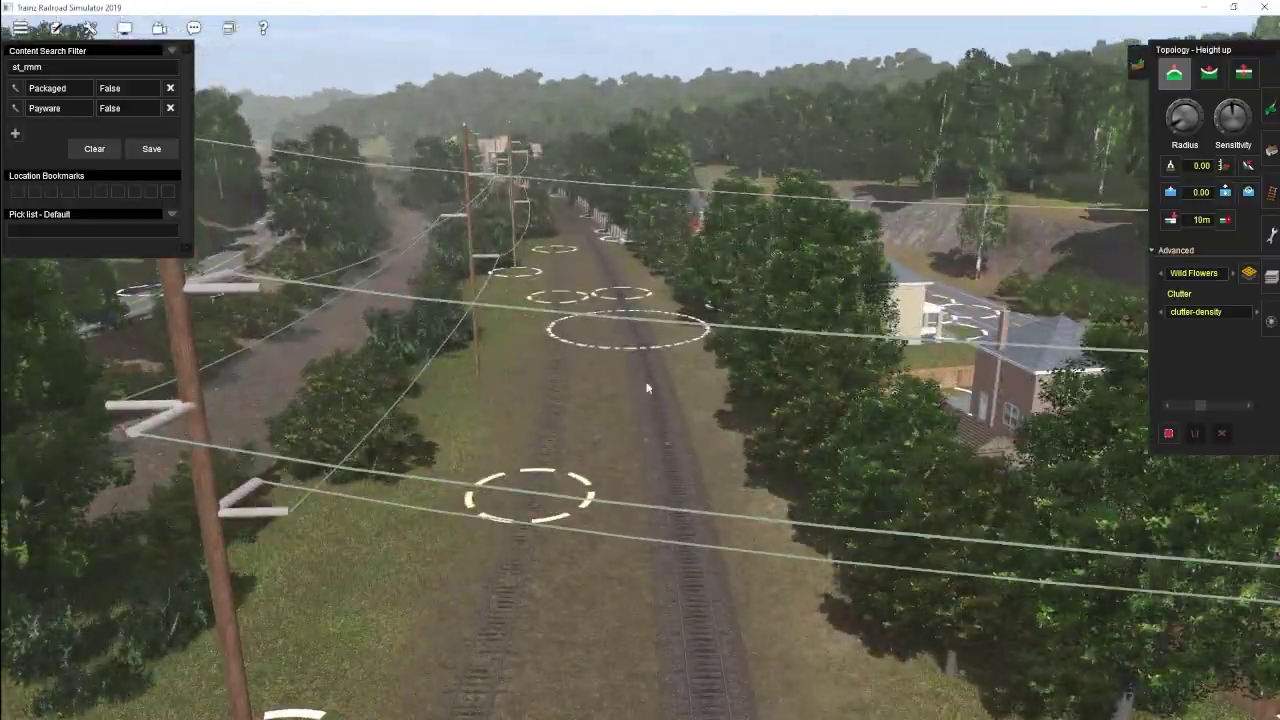
key(Right)
right_click(682, 329)
right_click(675, 434)
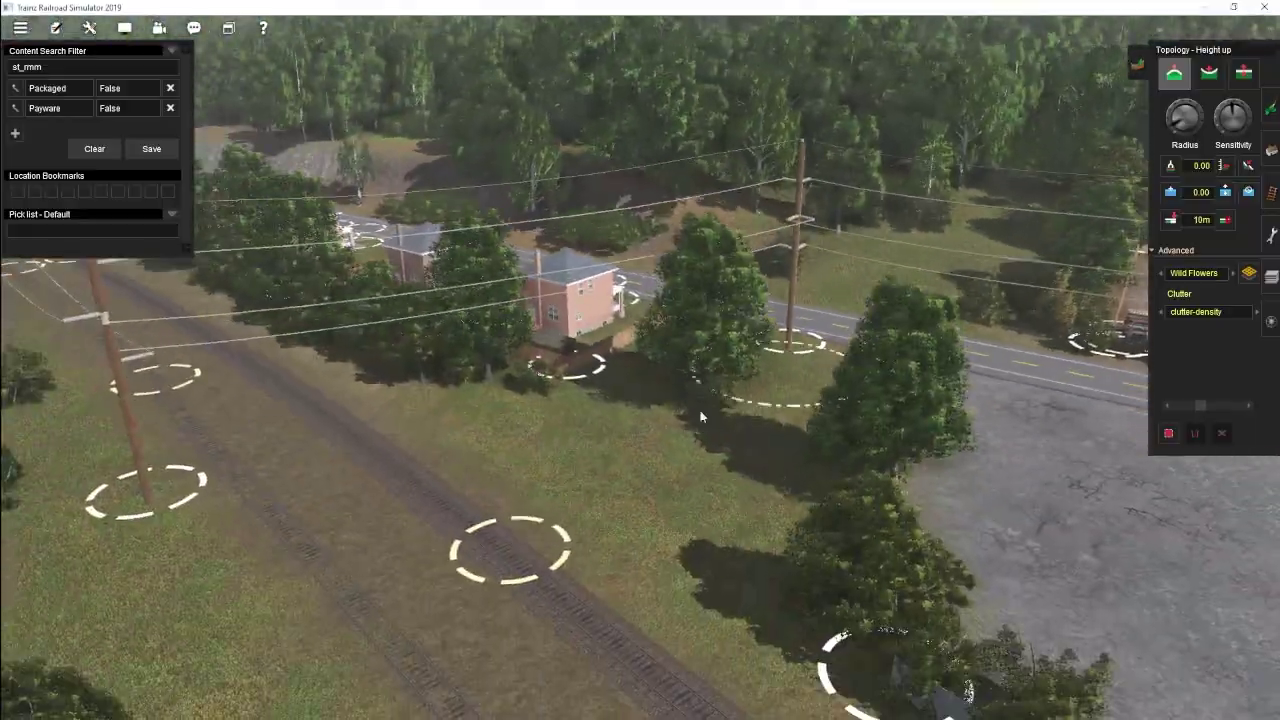
Step: Filter the scenery objects by "car" and place Carz Group Square 03 car groups along the railway edge of the apartment block's lot
key(Right)
click(1270, 150)
drag(45, 67, 8, 74)
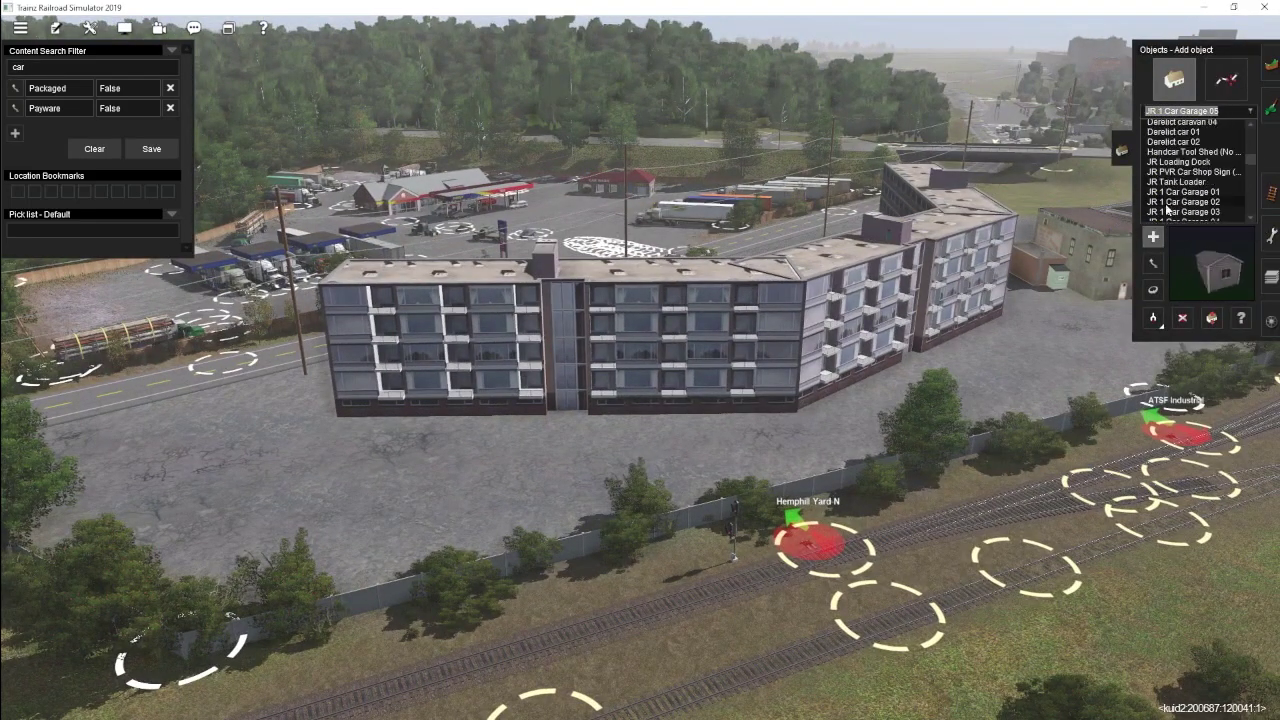
click(1168, 131)
right_click(534, 410)
key(Left)
click(534, 410)
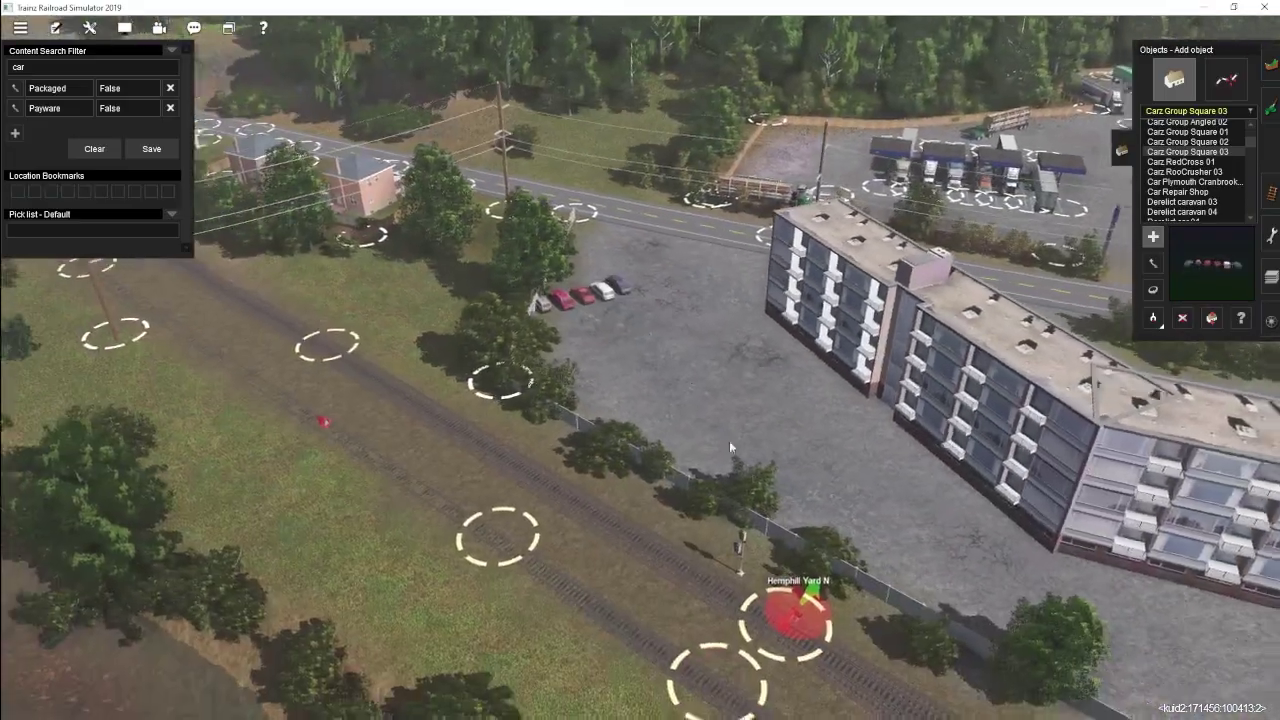
click(741, 454)
right_click(751, 449)
click(670, 431)
scroll(1211, 170, up, 1)
Step: Place more Carz Group Square cars in front of the shops and near the fence corner by the road, rotating them into parking rows
click(1200, 151)
right_click(1190, 430)
key(Left)
click(686, 394)
key(r)
drag(600, 510, 788, 454)
key(m)
key(r)
key(m)
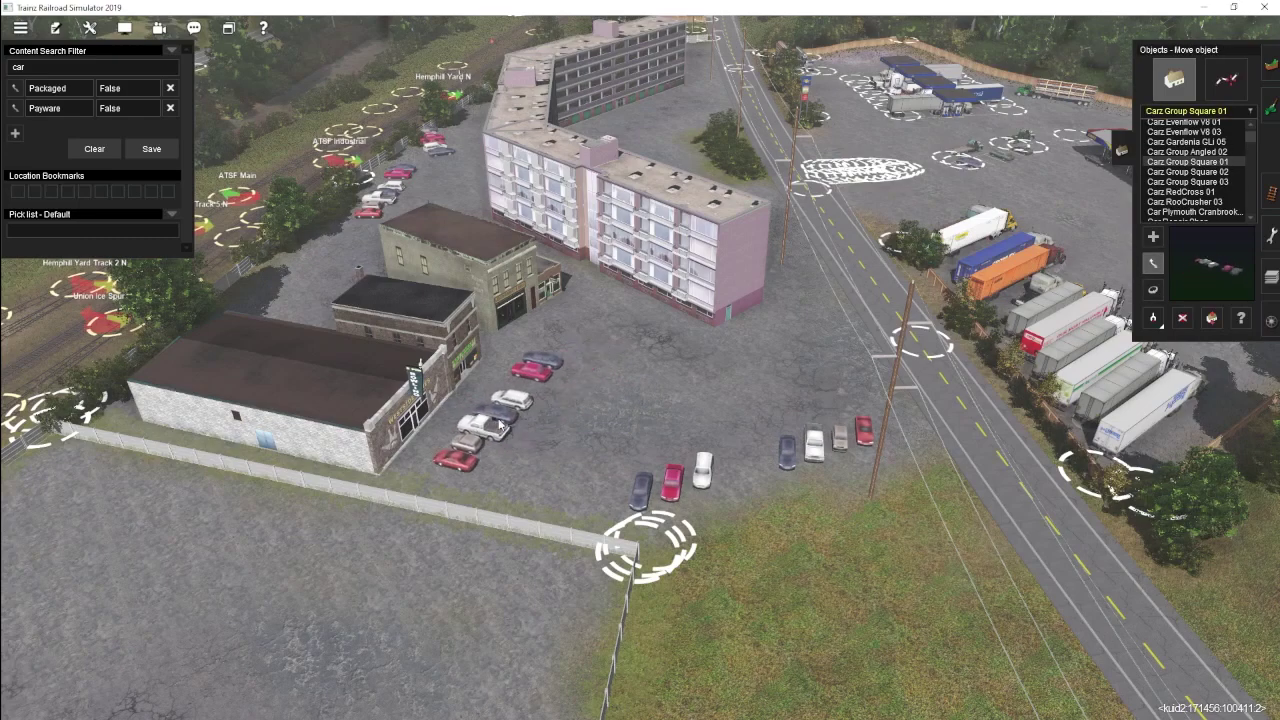
Step: Fine-tune the positions and angles of the parked car groups around the shops and apartment block
drag(494, 428, 500, 433)
right_click(535, 350)
drag(640, 478, 646, 484)
right_click(465, 240)
key(Left)
key(r)
drag(585, 398, 568, 398)
right_click(566, 234)
drag(652, 400, 626, 375)
right_click(692, 225)
key(r)
right_click(765, 155)
key(r)
drag(714, 290, 690, 320)
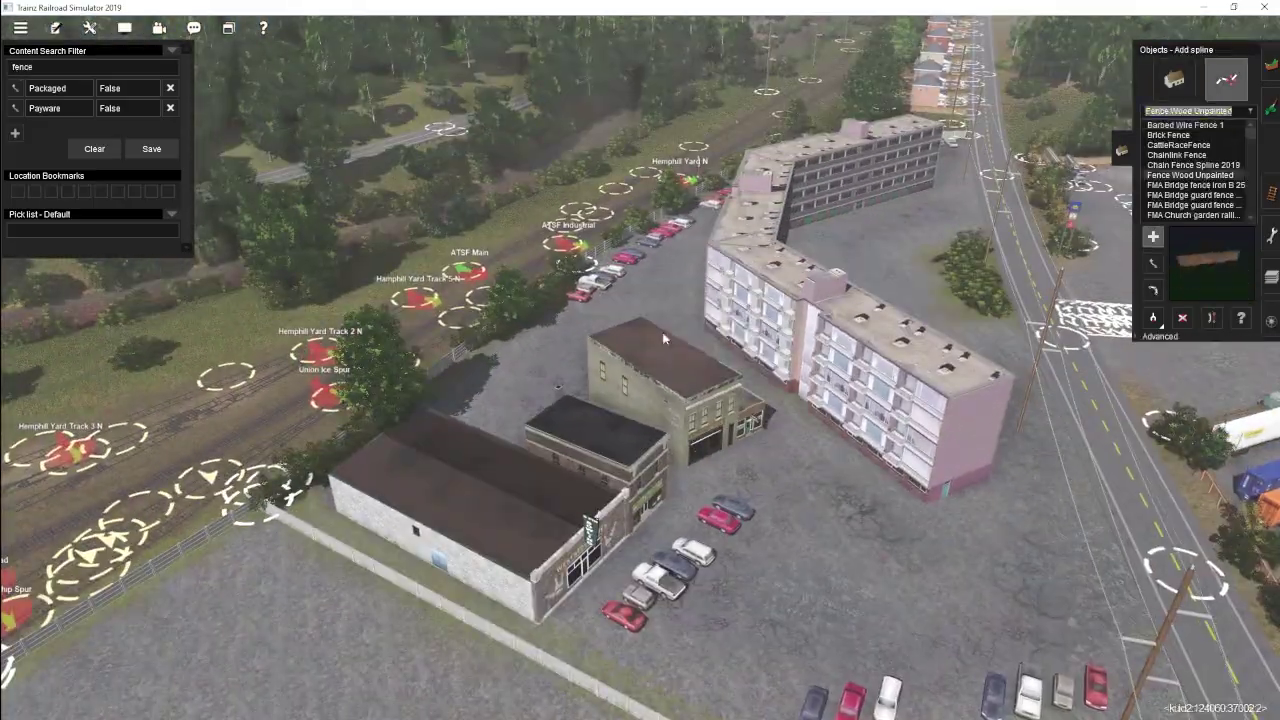
Step: Place a Fence Wood Unpainted spline between the long apartment block and the green building's annex
key(Left)
right_click(719, 361)
scroll(680, 361, up, 3)
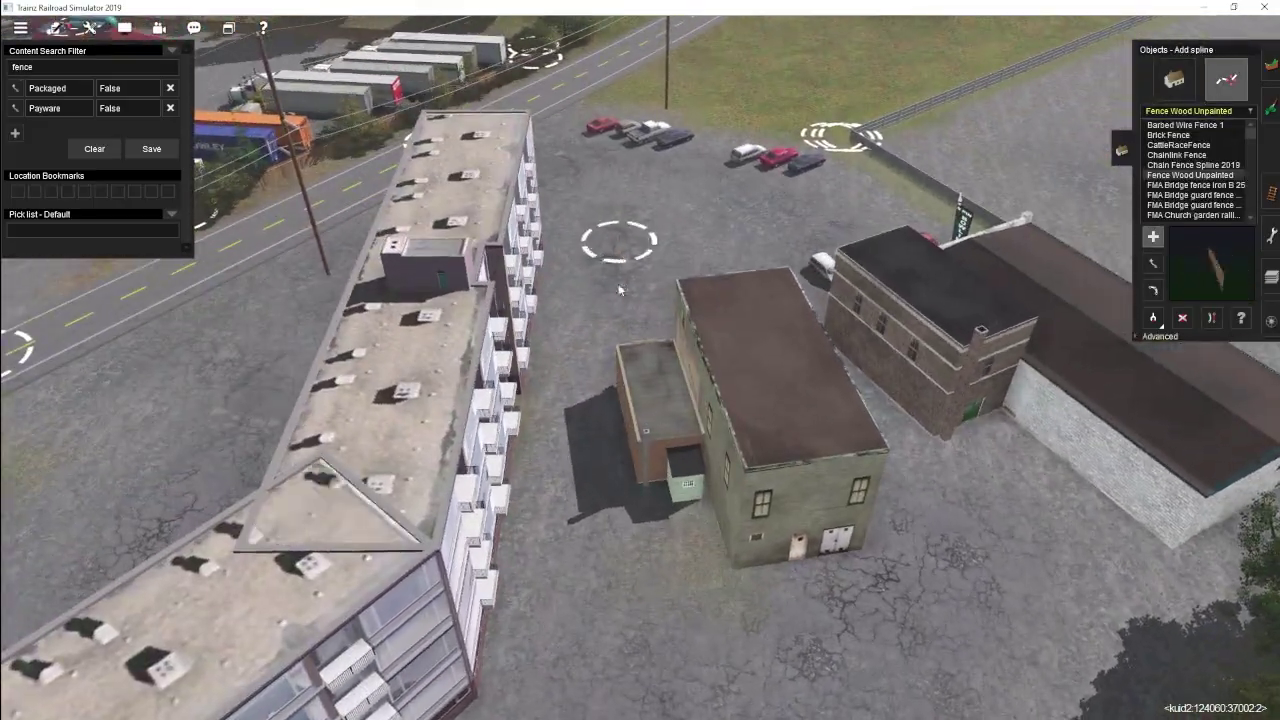
click(610, 497)
right_click(623, 700)
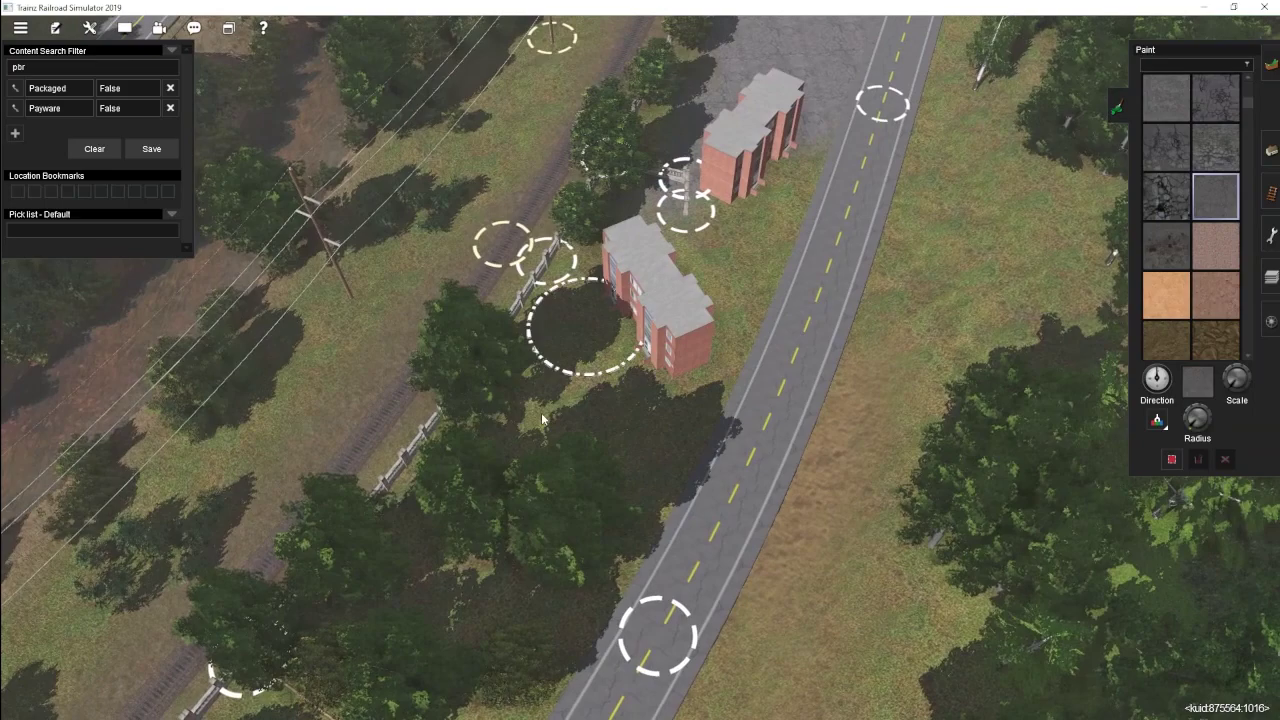
Step: Paint the grass around the two brick apartment buildings with grey cracked asphalt, and rotate and reposition the buildings
drag(543, 420, 755, 200)
click(1266, 150)
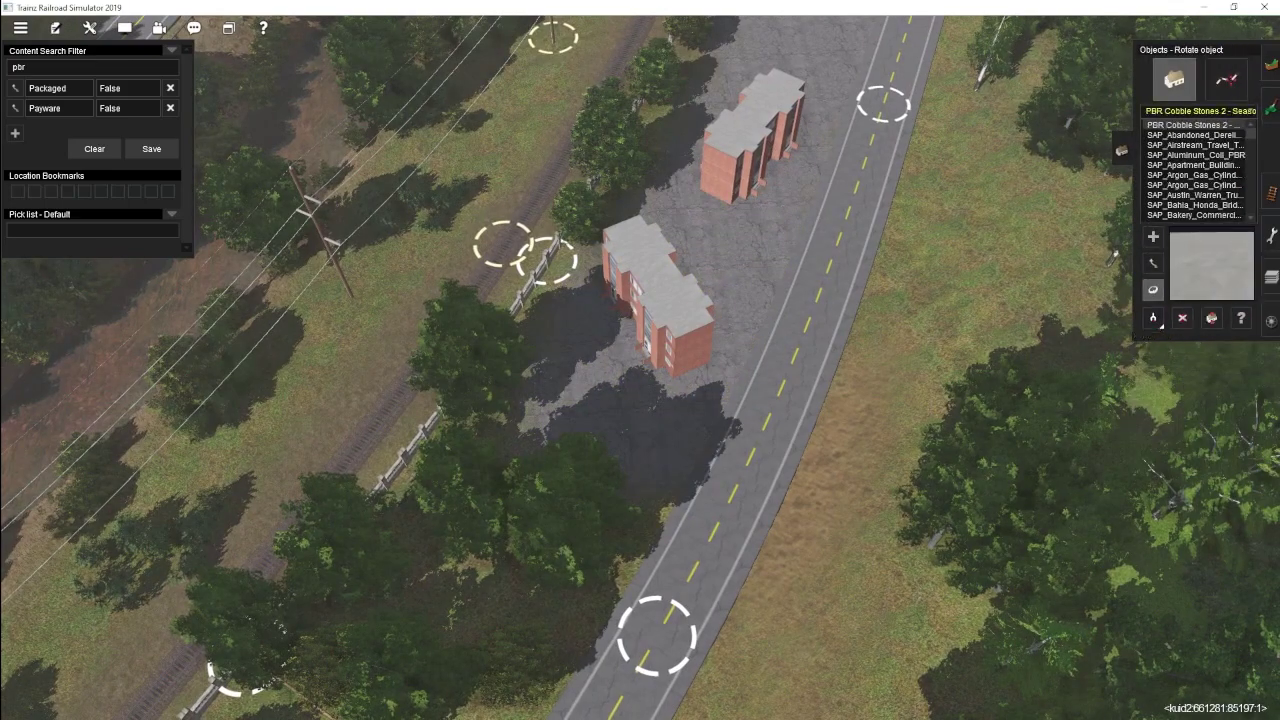
drag(657, 296, 690, 296)
drag(752, 135, 710, 130)
click(1153, 263)
drag(666, 229, 620, 240)
Step: Run a Fence Wood Unpainted spline across the asphalt lot from the stone fence to the road
right_click(662, 307)
right_drag(662, 307, 1134, 282)
scroll(662, 307, up, 3)
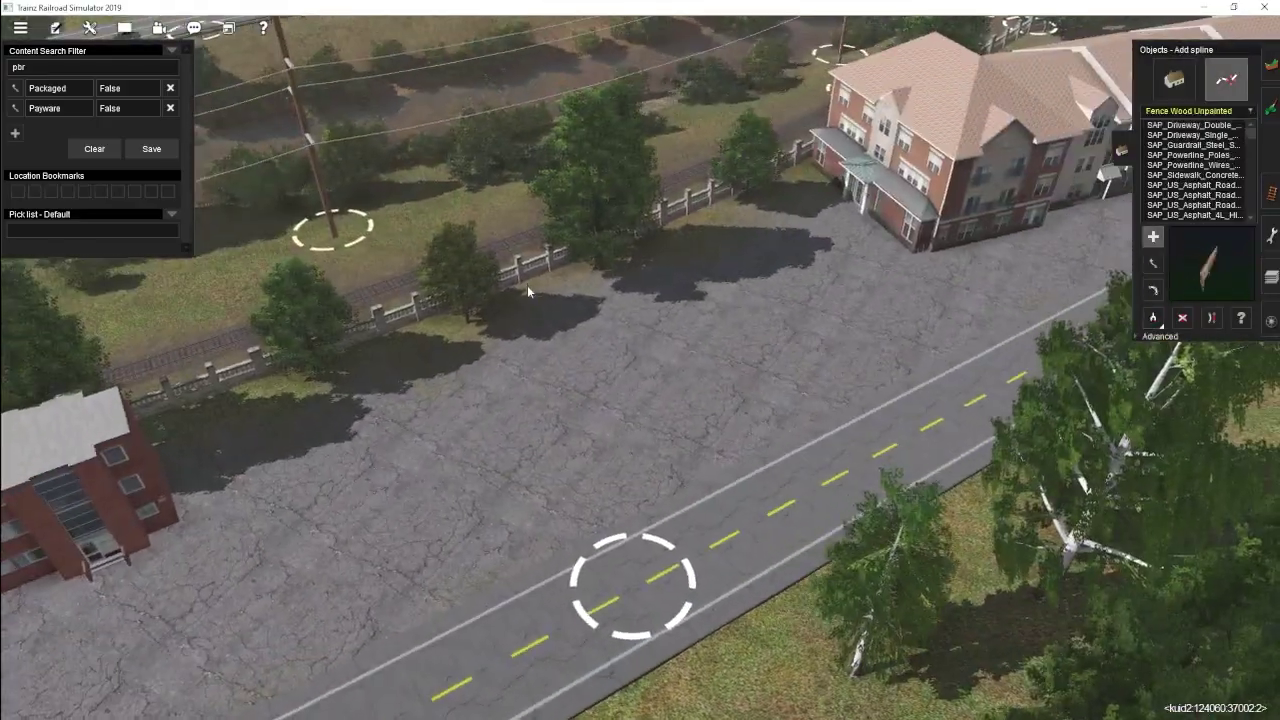
click(525, 272)
click(708, 466)
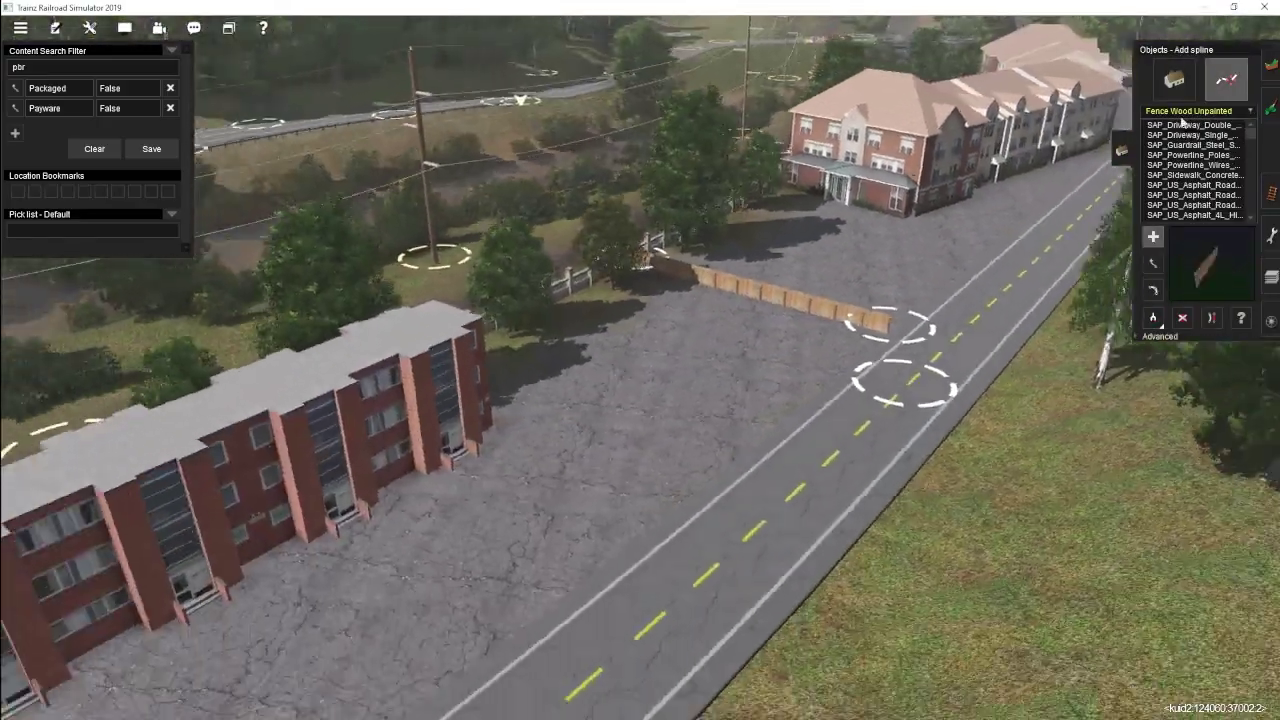
Step: Filter the objects by "cdn", place the CDN Generic Service Garage beside the wooden fence, and rotate and move it into position
click(1174, 80)
click(1195, 145)
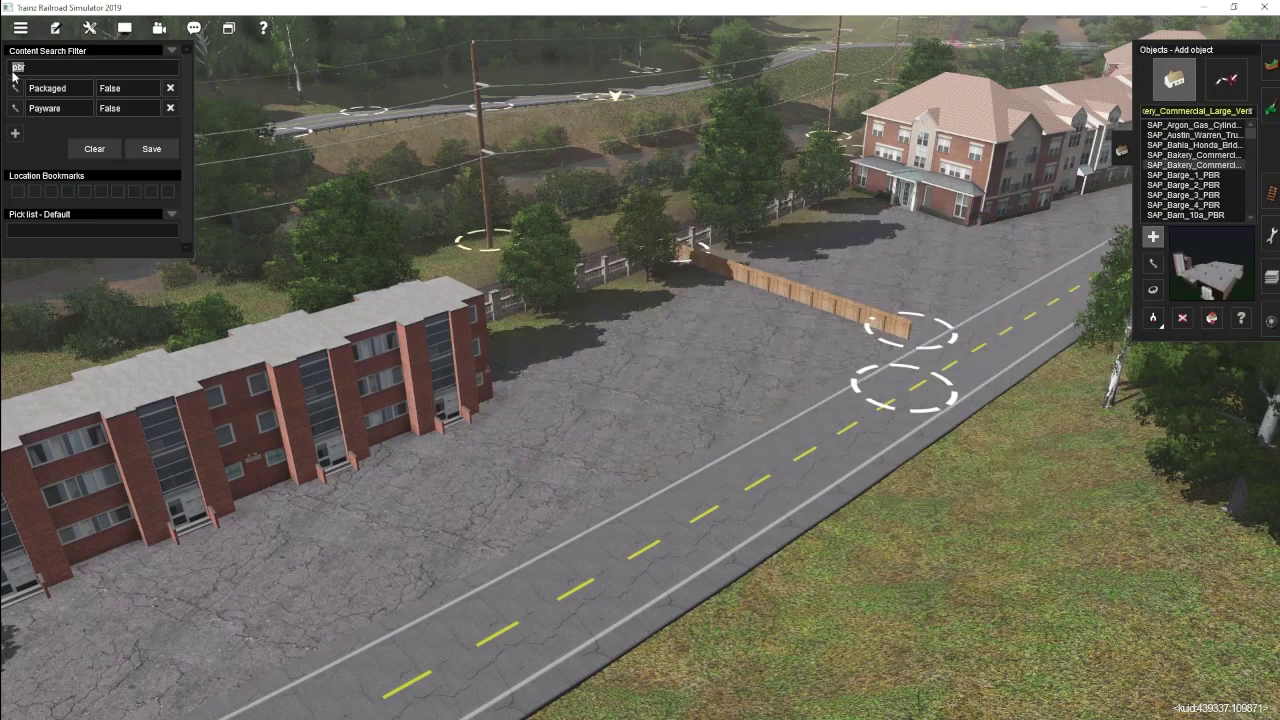
scroll(1196, 204, down, 5)
click(1196, 183)
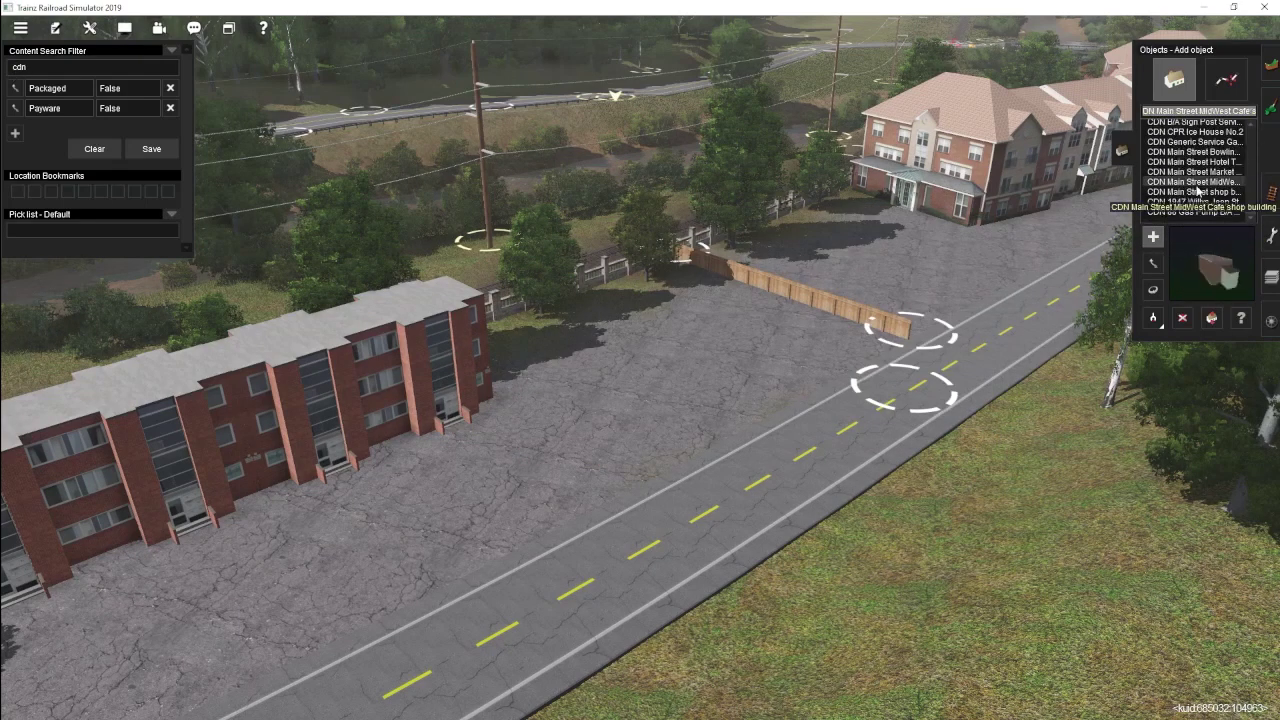
click(1209, 144)
click(712, 335)
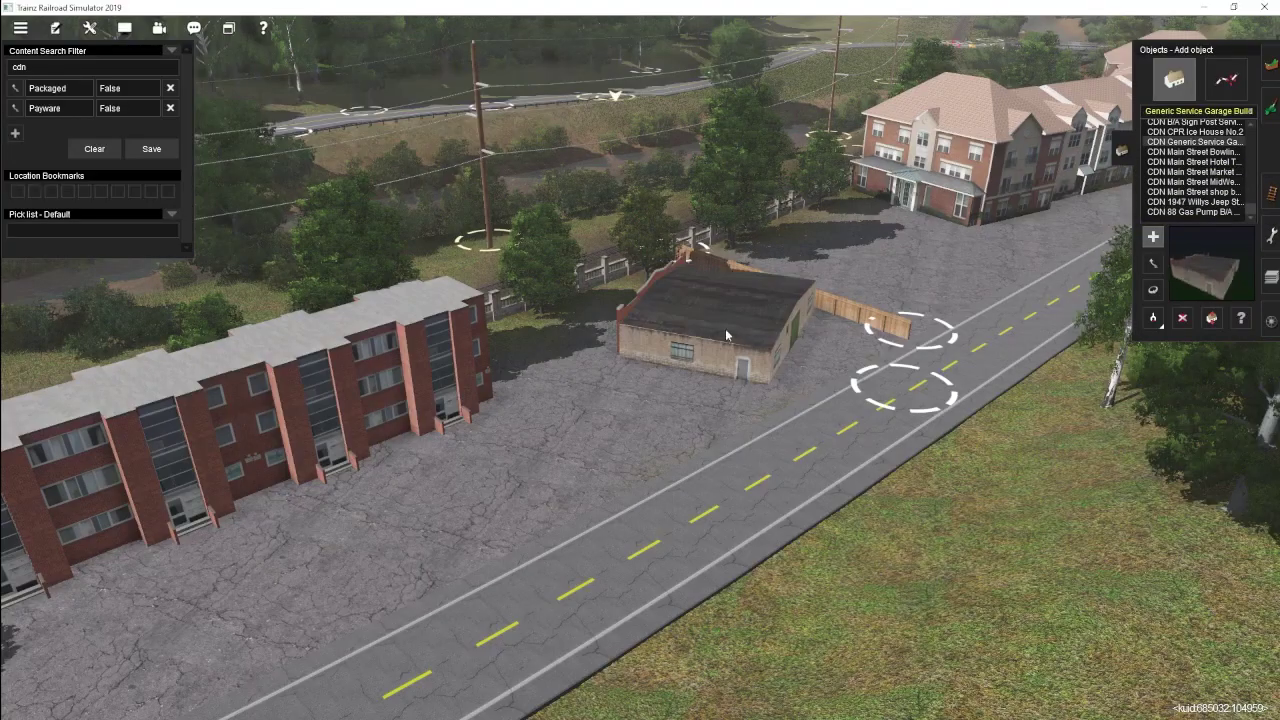
key(r)
drag(712, 335, 777, 354)
key(Right)
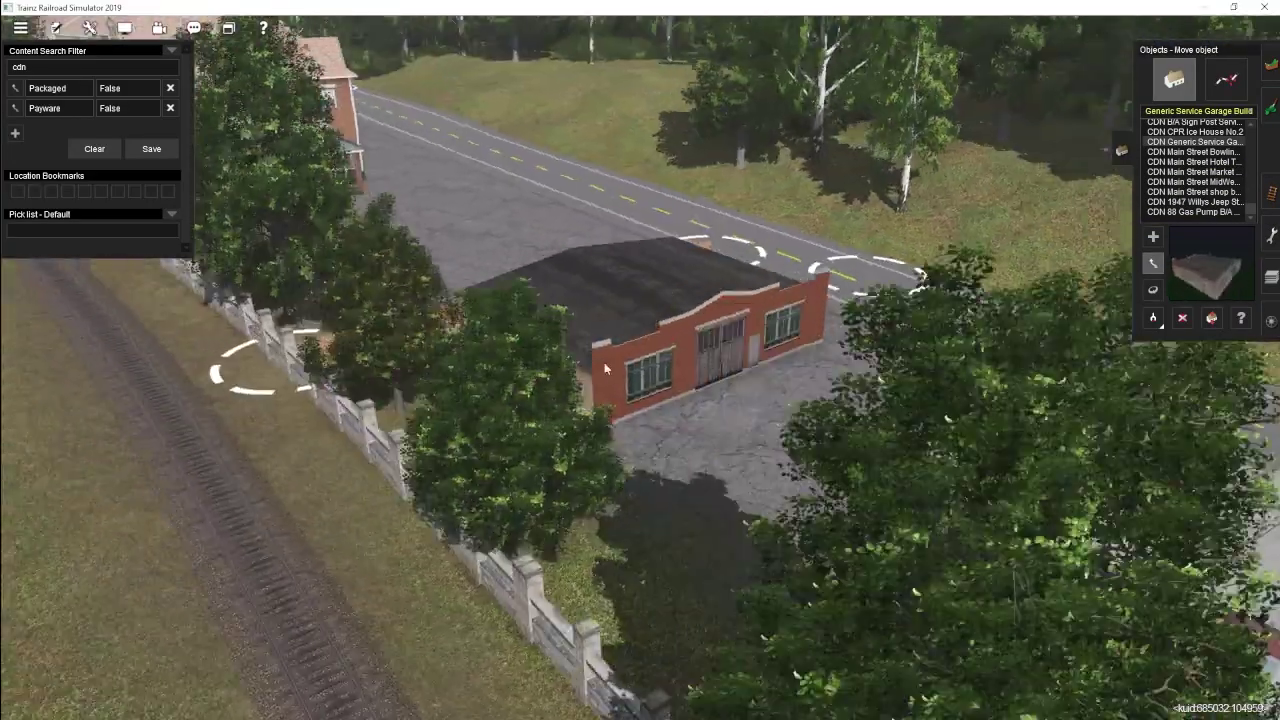
key(Left)
Step: Filter the objects by "car" and park Carz Group Square 02 cars behind the large tiled-roof building beside the stone fence
drag(30, 68, 13, 72)
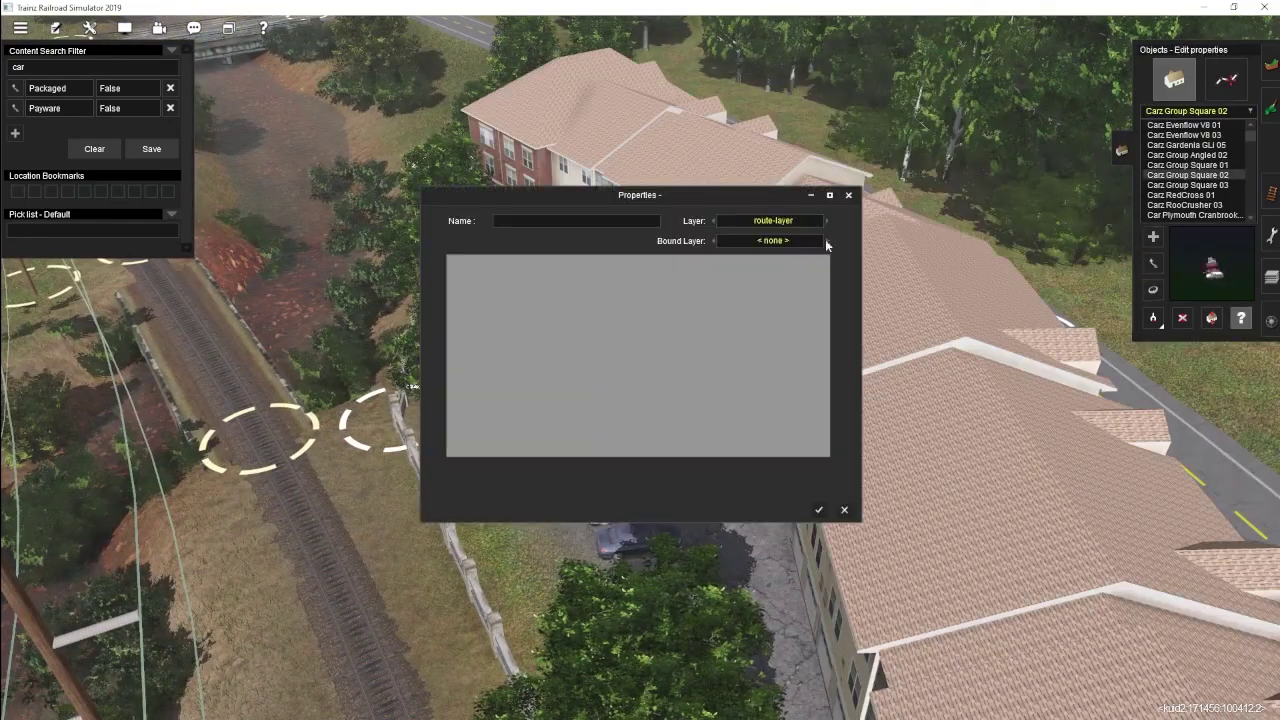
key(Escape)
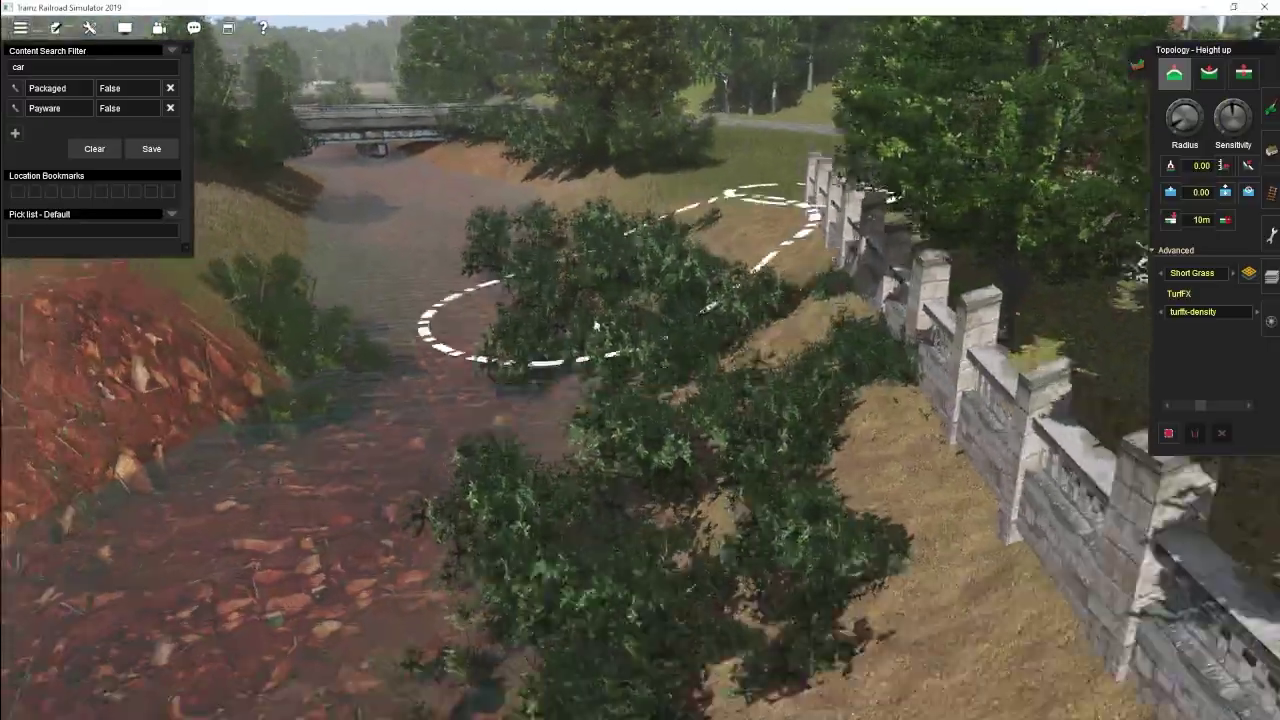
Step: Switch the topology effect layer to the Long Grass TurfFX for the ground between the railway and the stone fence
click(1234, 274)
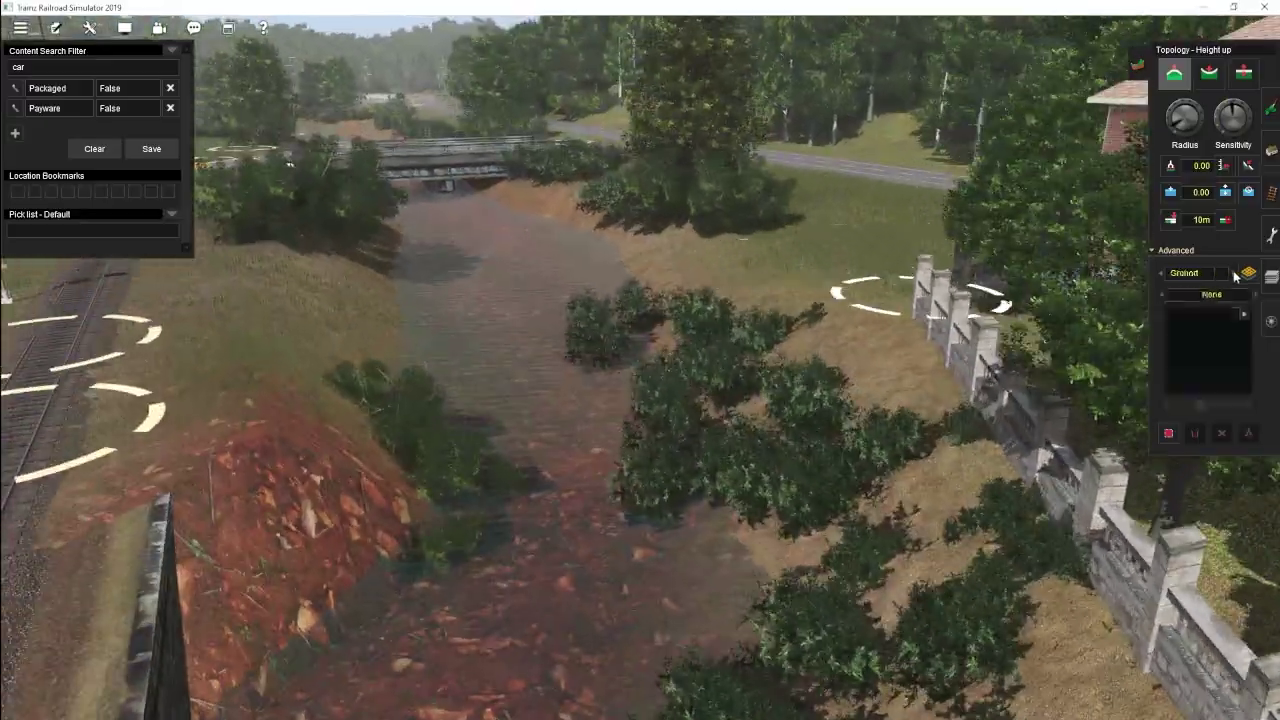
right_click(465, 261)
right_click(705, 450)
right_click(700, 363)
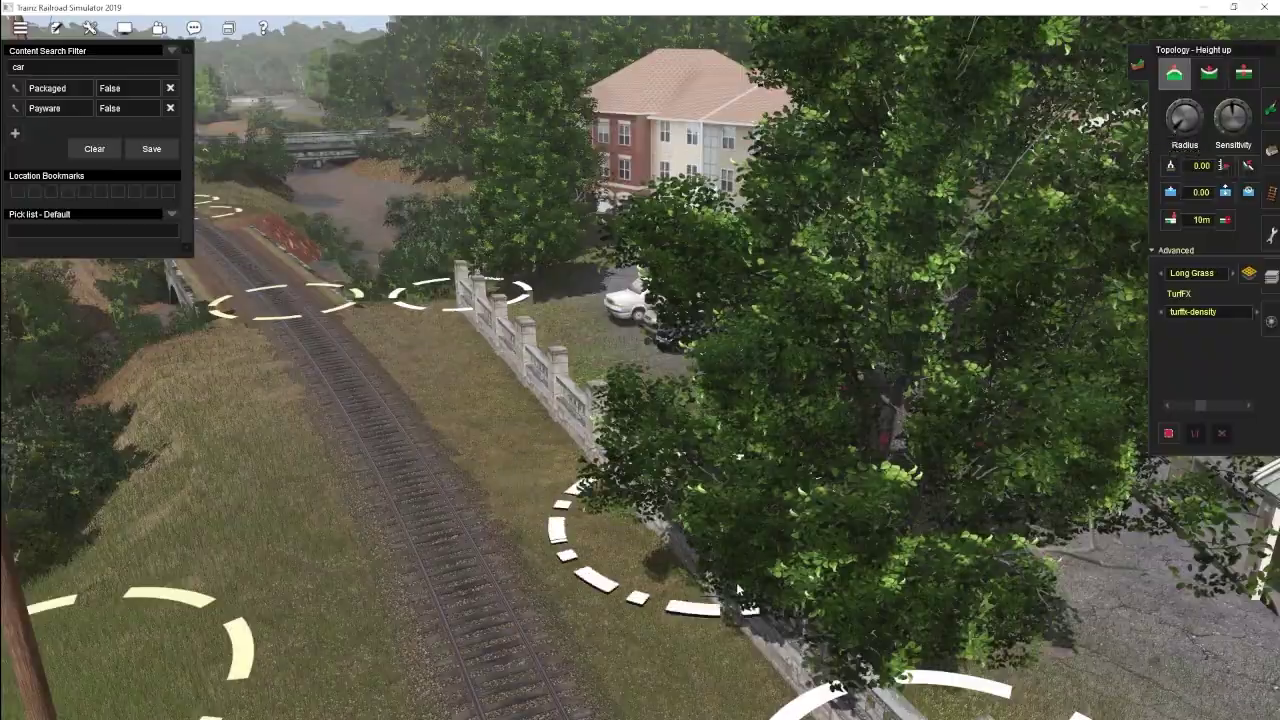
right_click(718, 573)
right_click(1105, 475)
right_click(540, 314)
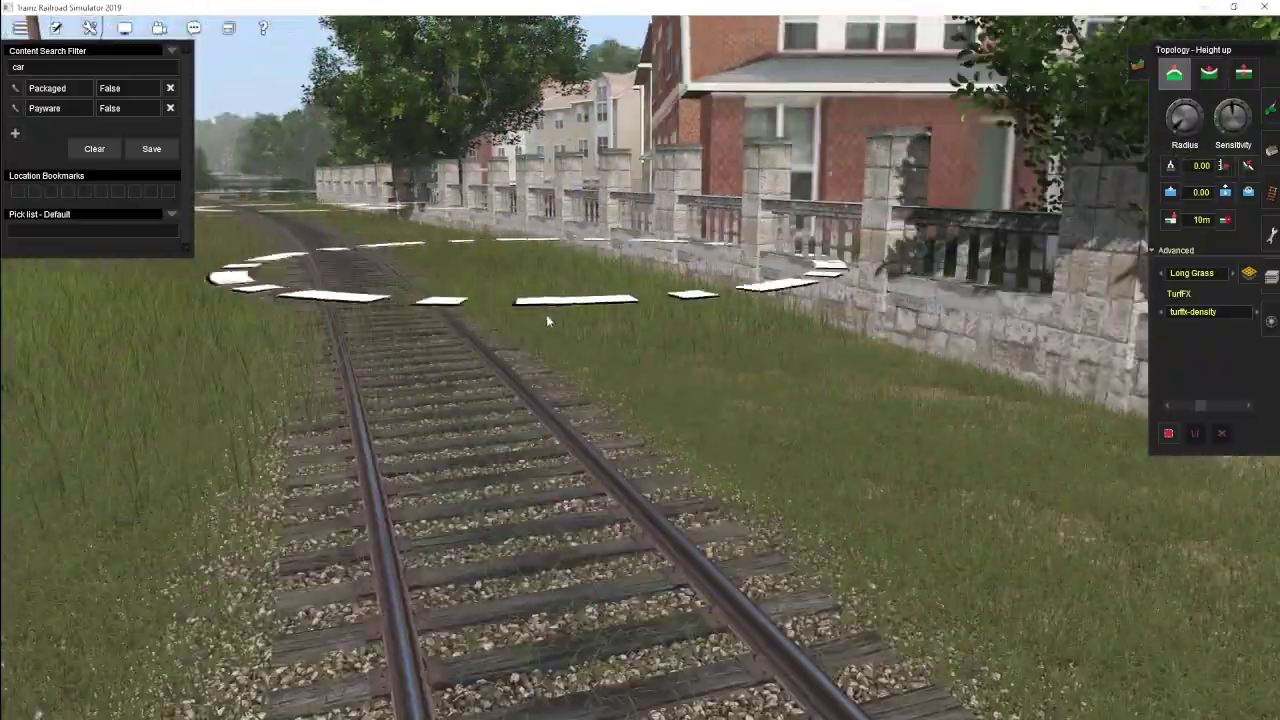
Step: Inspect the grass along the railway from the stone fence to the level crossing and the creek bridge
right_click(554, 287)
right_click(636, 456)
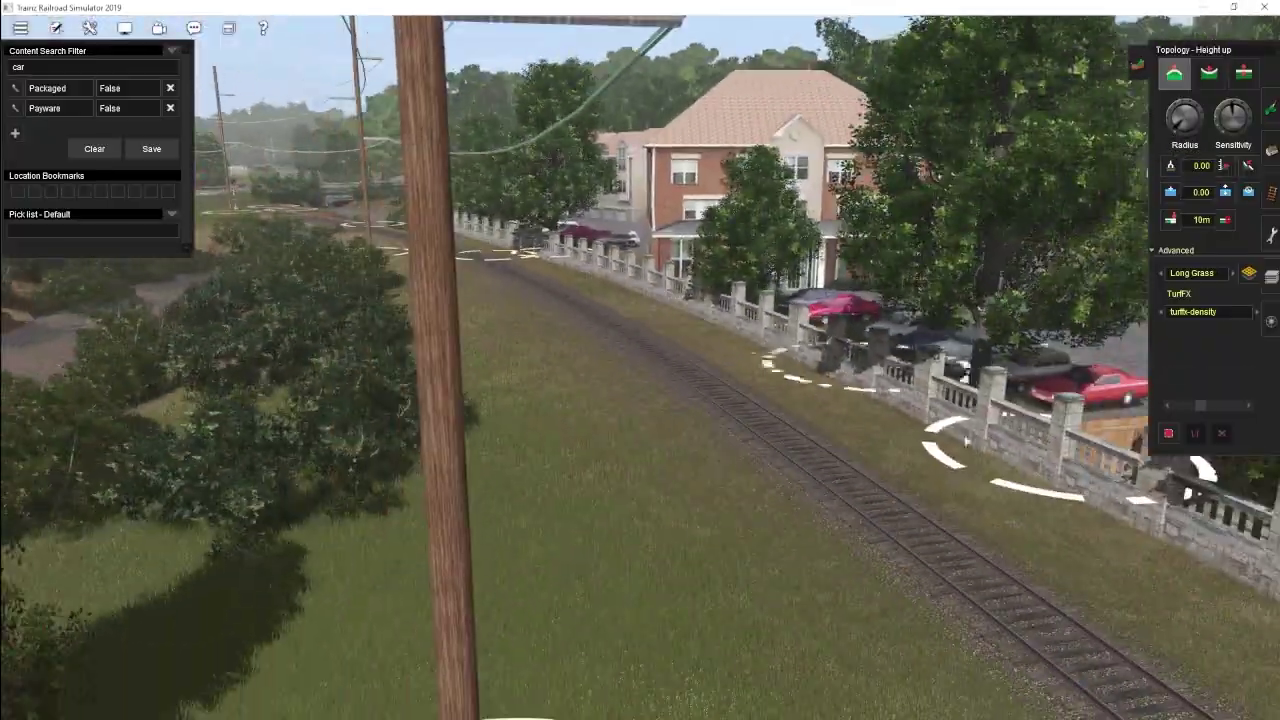
right_drag(899, 478, 678, 343)
right_click(685, 408)
right_click(597, 306)
right_click(578, 320)
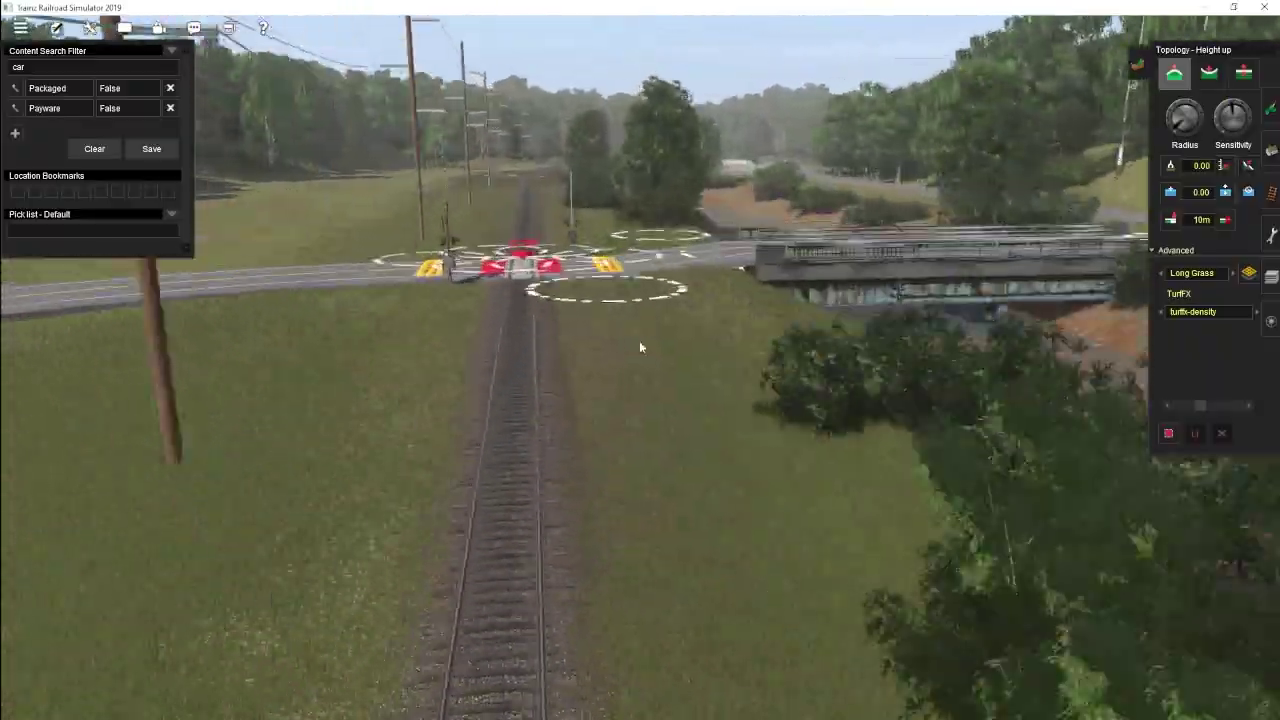
right_drag(640, 343, 700, 388)
right_click(700, 388)
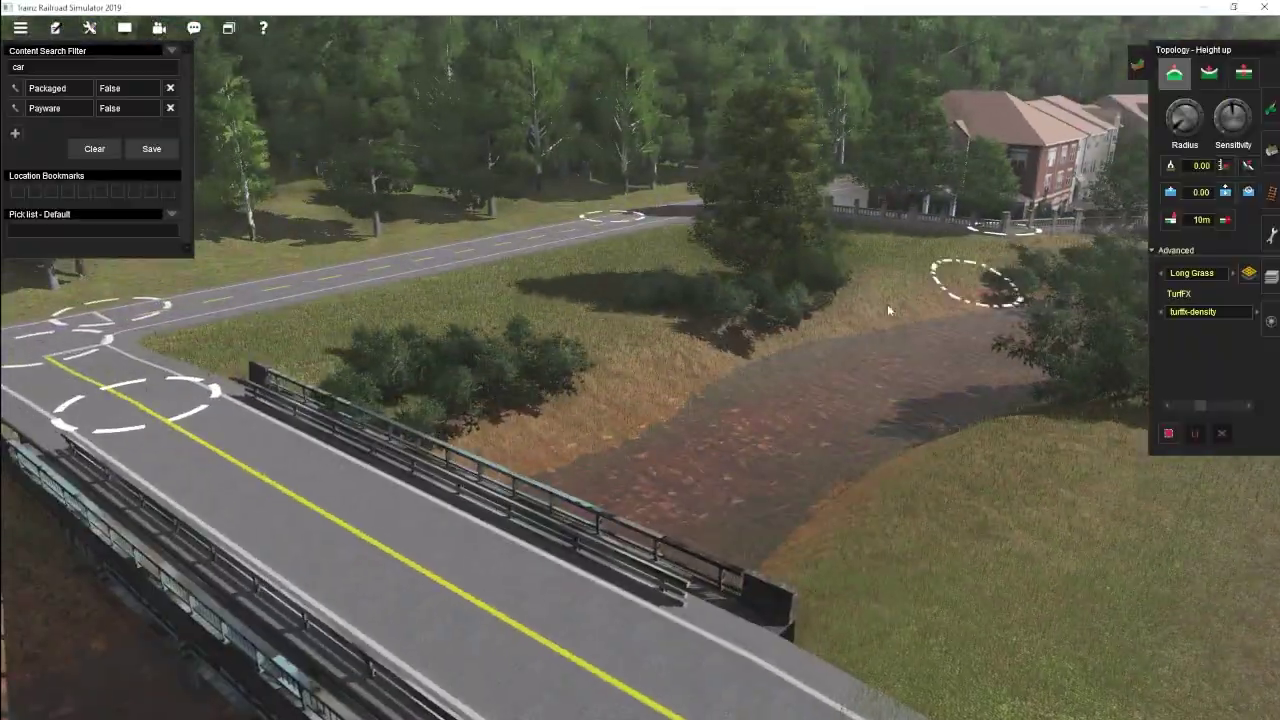
scroll(803, 318, up, 5)
scroll(823, 420, down, 10)
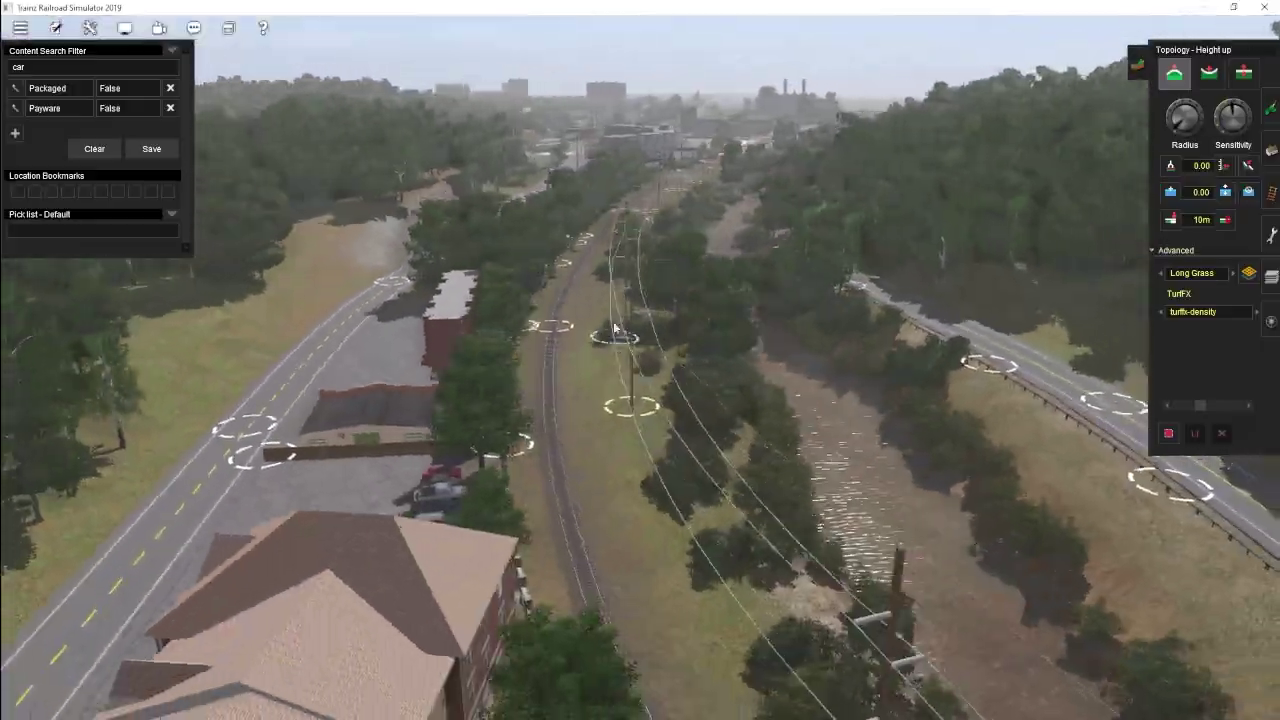
Step: Filter the objects by "st_rmm" and plant trees on the grass between the Nix Yard West Lead track and the grain elevator
key(Up)
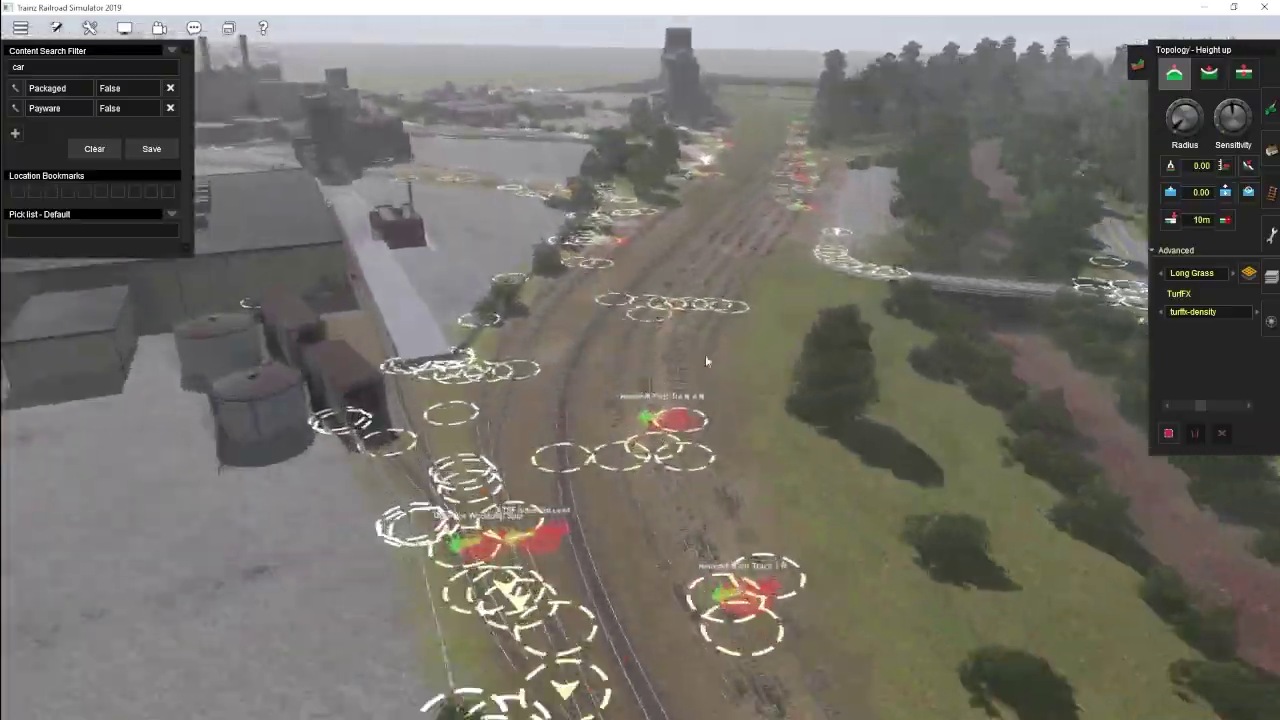
key(Up)
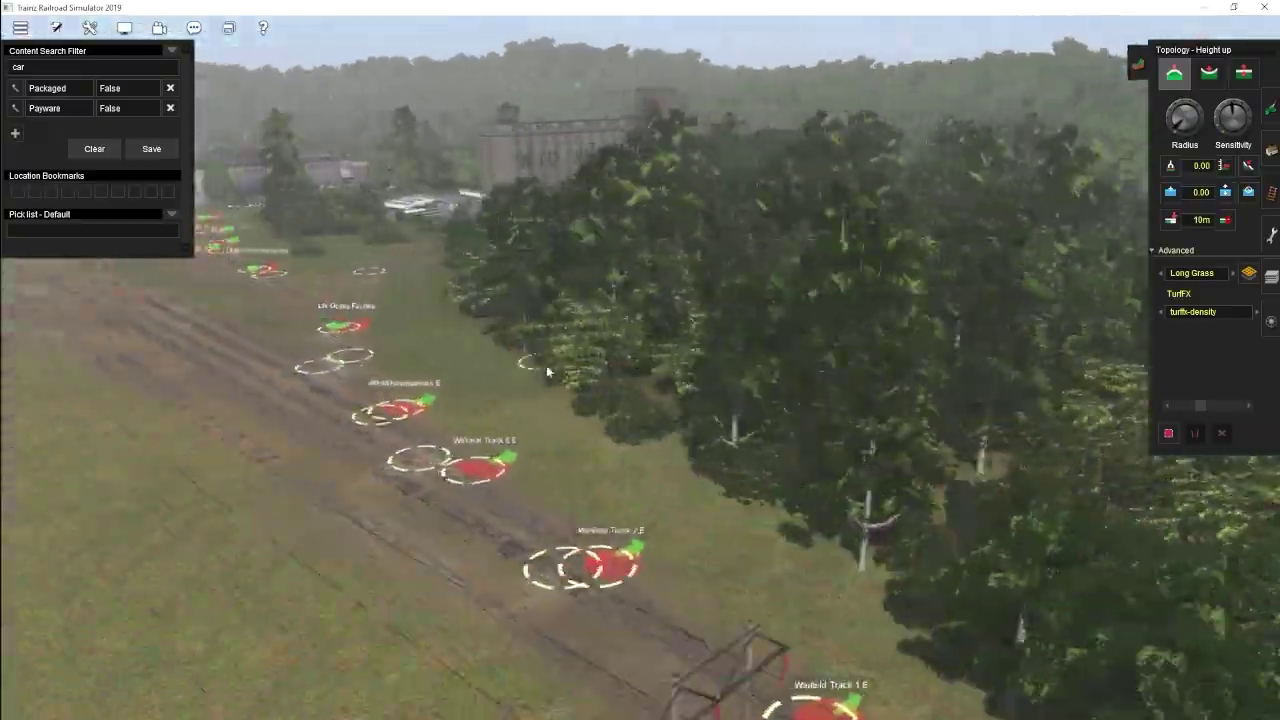
key(Up)
key(Left)
key(Right)
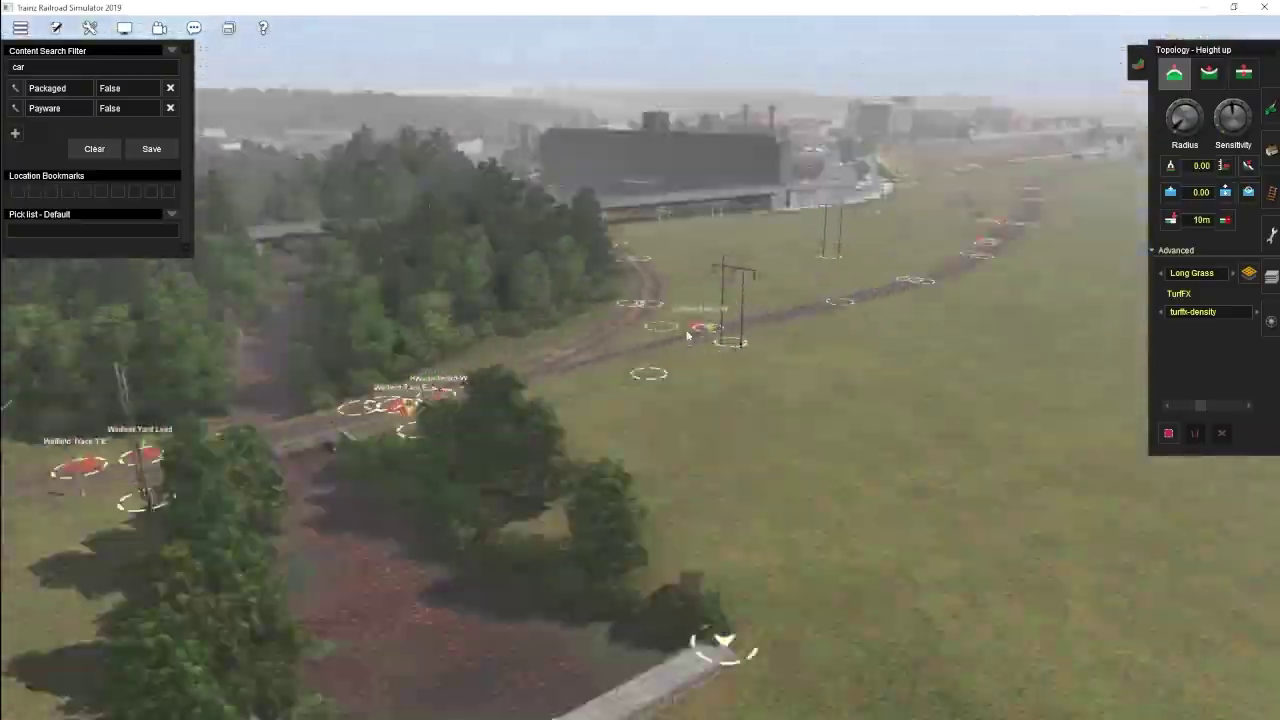
key(Up)
key(Left)
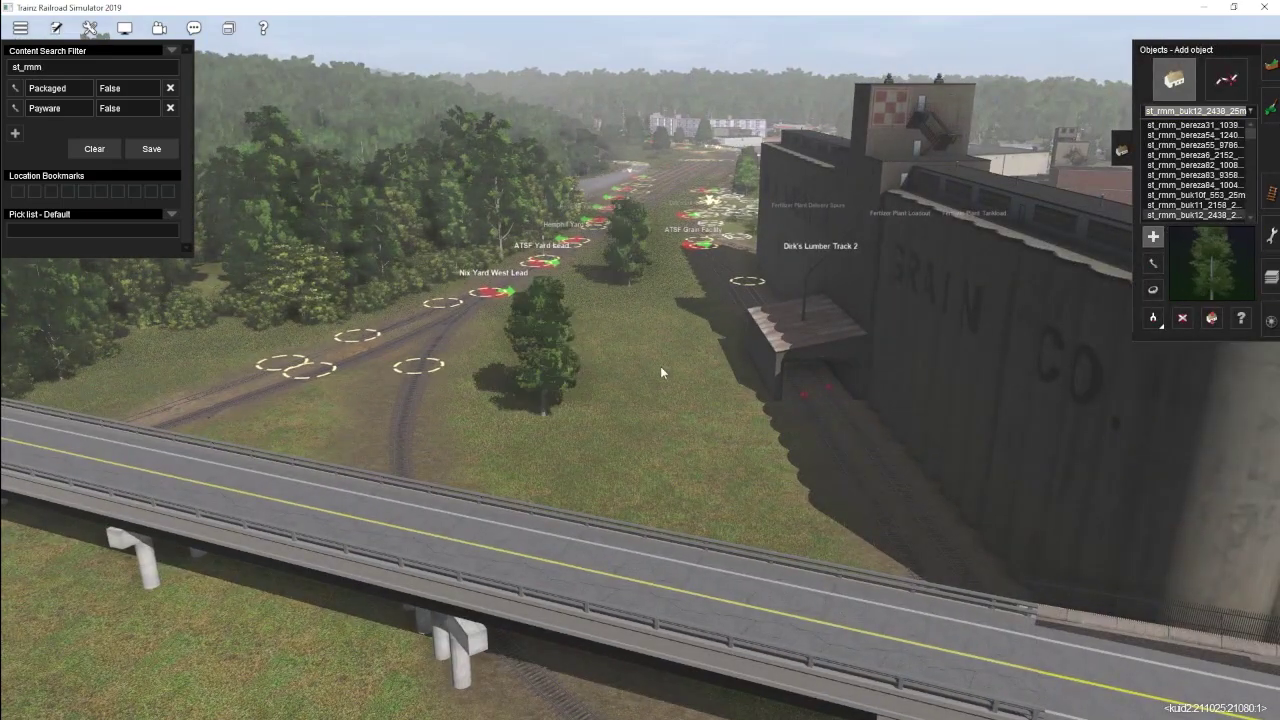
click(1208, 204)
key(Up)
key(Right)
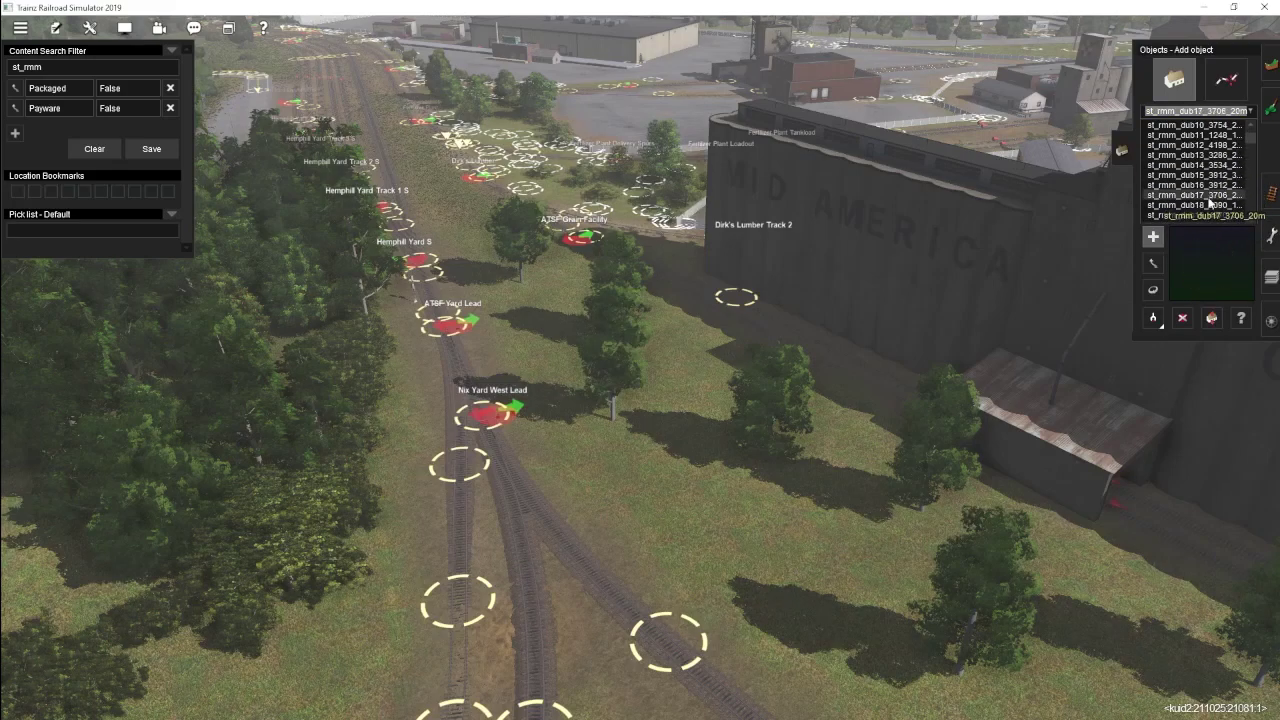
Step: Add st_rmm_dub trees, including dub17_3706_20m and dub18_2090_15m, across the rest of the grass beside the grain elevator
click(743, 548)
key(Down)
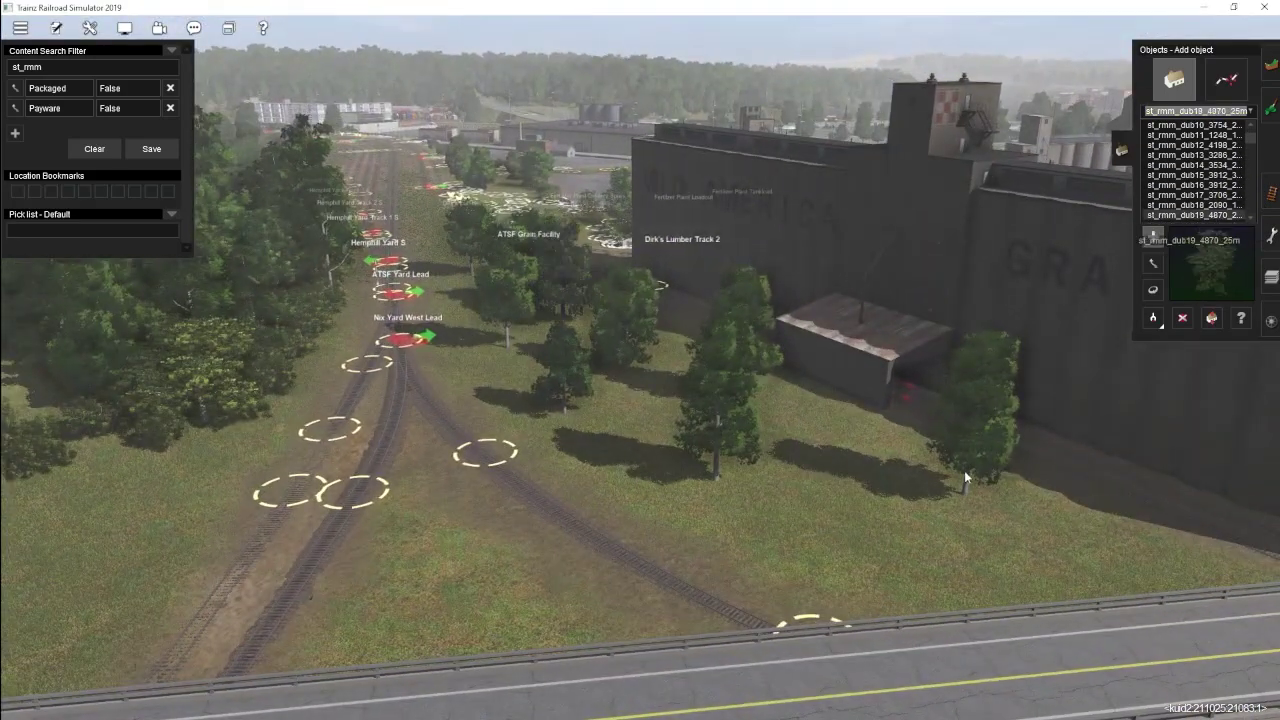
key(Up)
key(Left)
right_click(713, 272)
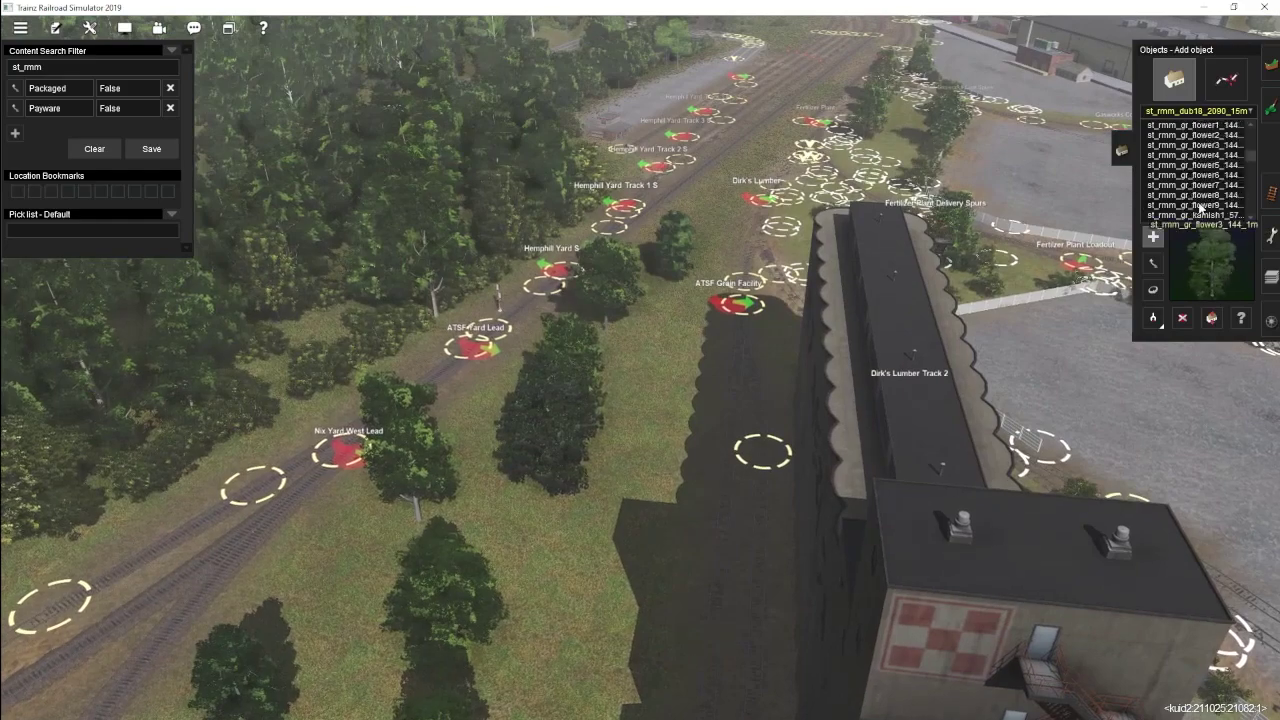
Step: Add st_rmm shrubs, including kust13ge_892_3m and kust14ge_1628_6m, among the trees between the Nix Yard West Lead and the grain elevator
key(Right)
key(Down)
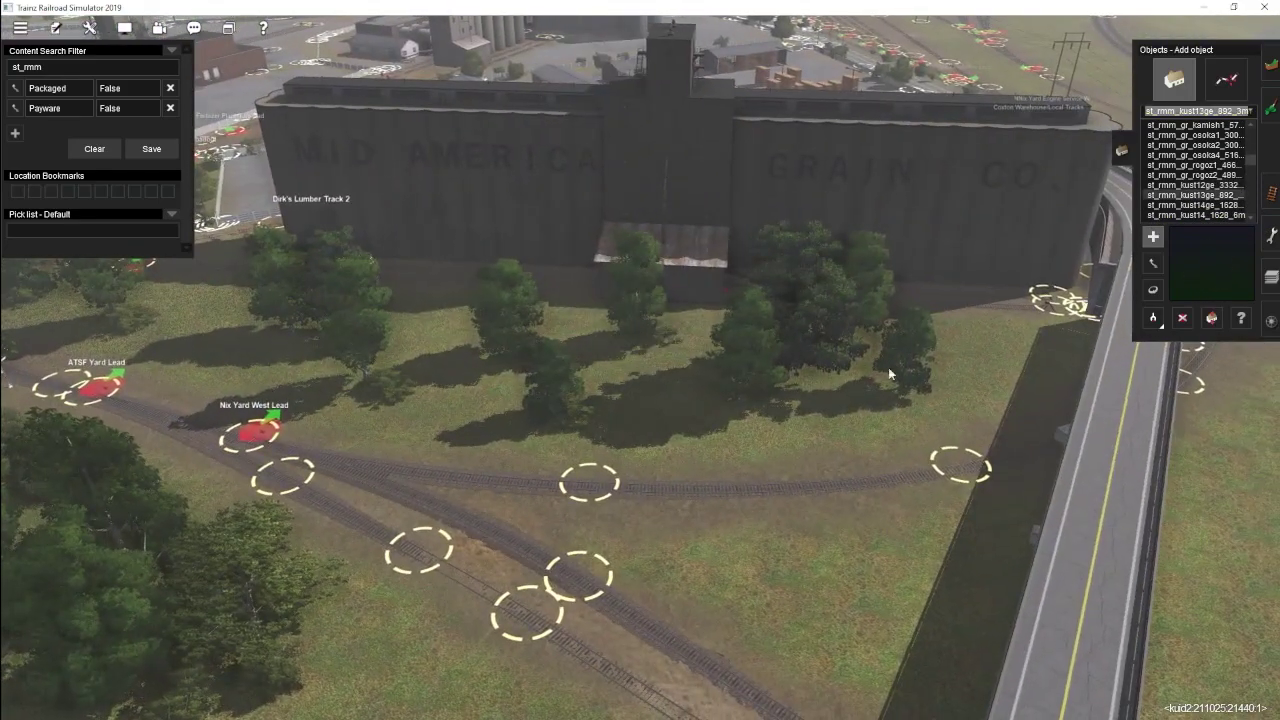
key(Left)
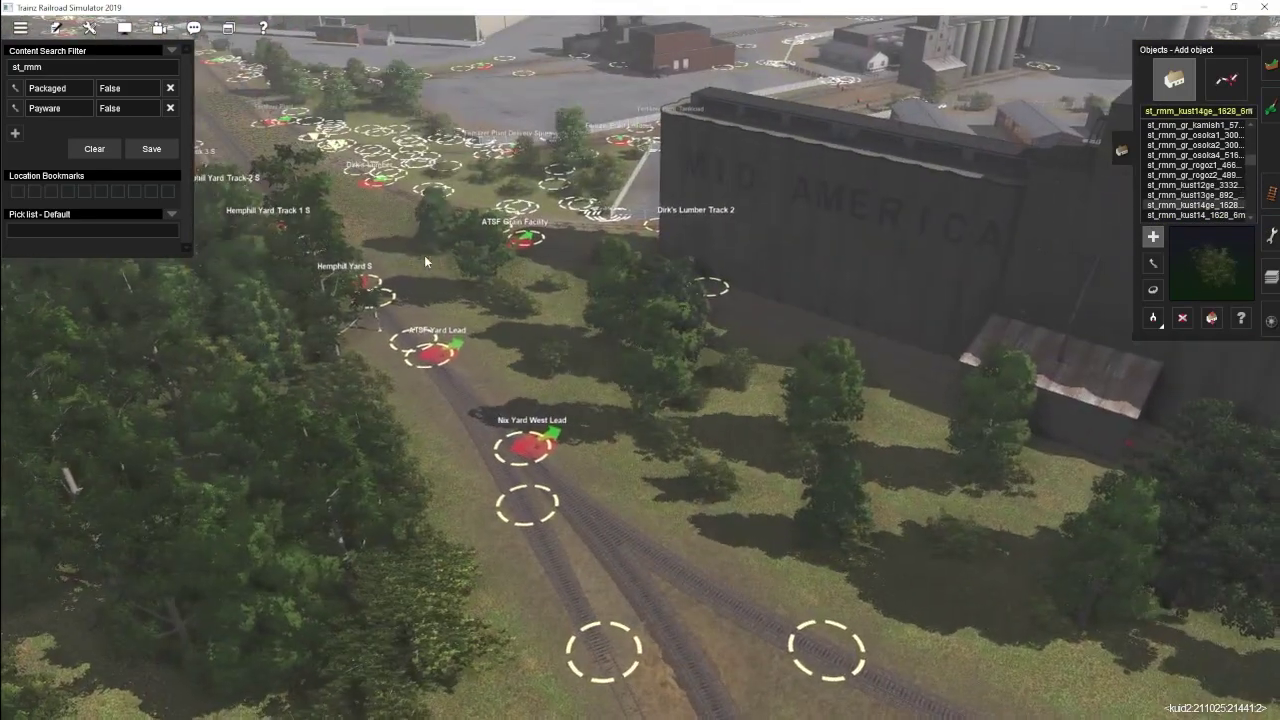
key(Down)
key(Up)
key(Right)
Step: Switch the topology effect layer to the Wild Flowers clutter for the ground around the Nix Yard West Lead track
key(F1)
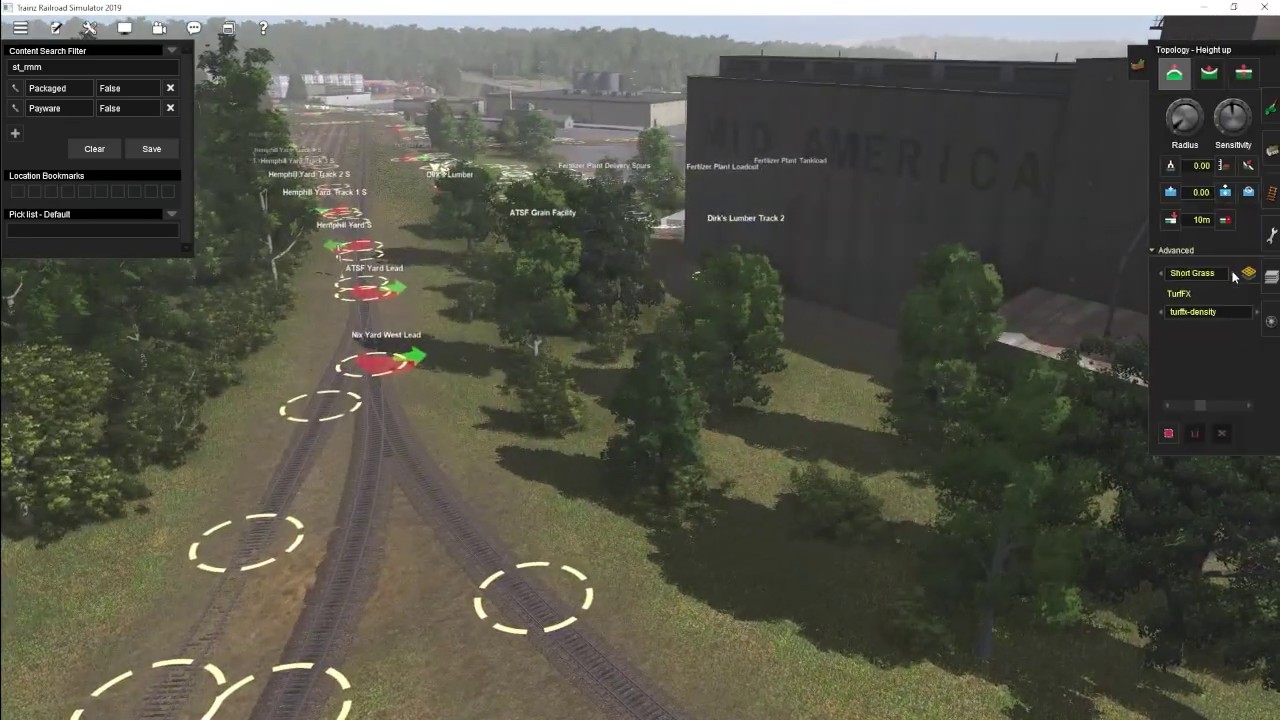
right_drag(632, 410, 669, 262)
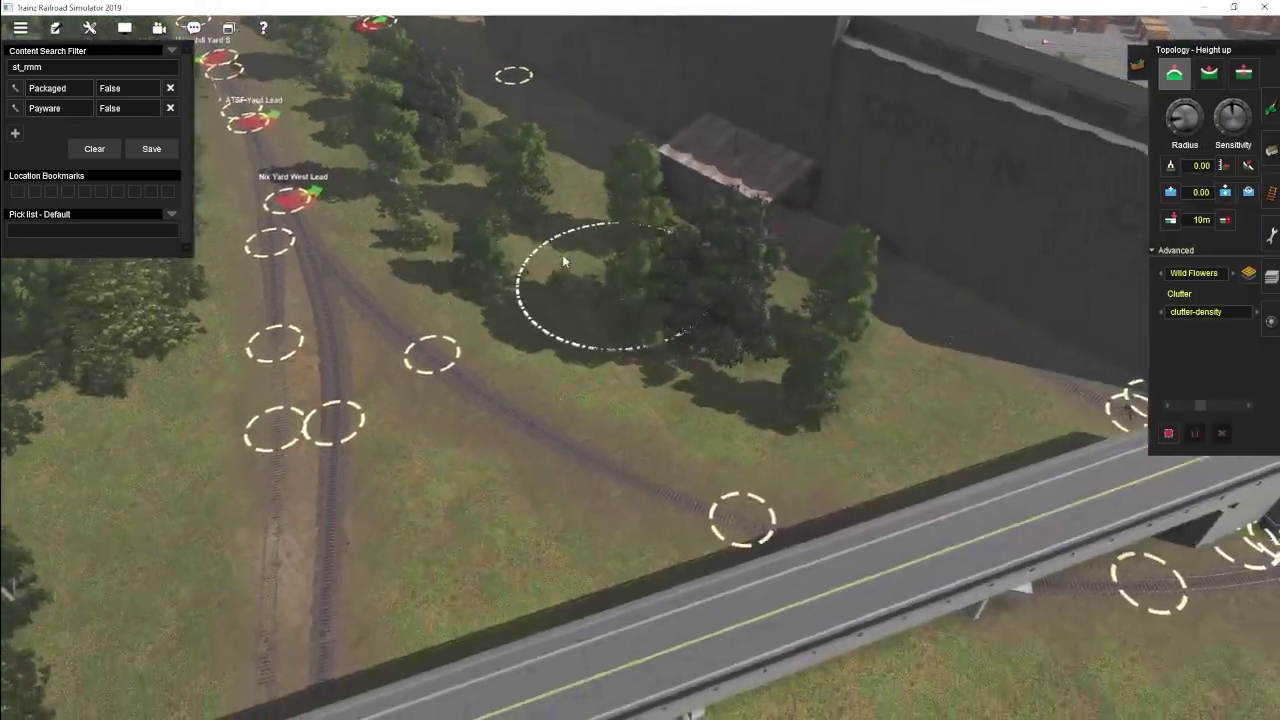
key(Up)
key(Left)
key(Up)
right_drag(663, 291, 69, 44)
key(Up)
key(Up)
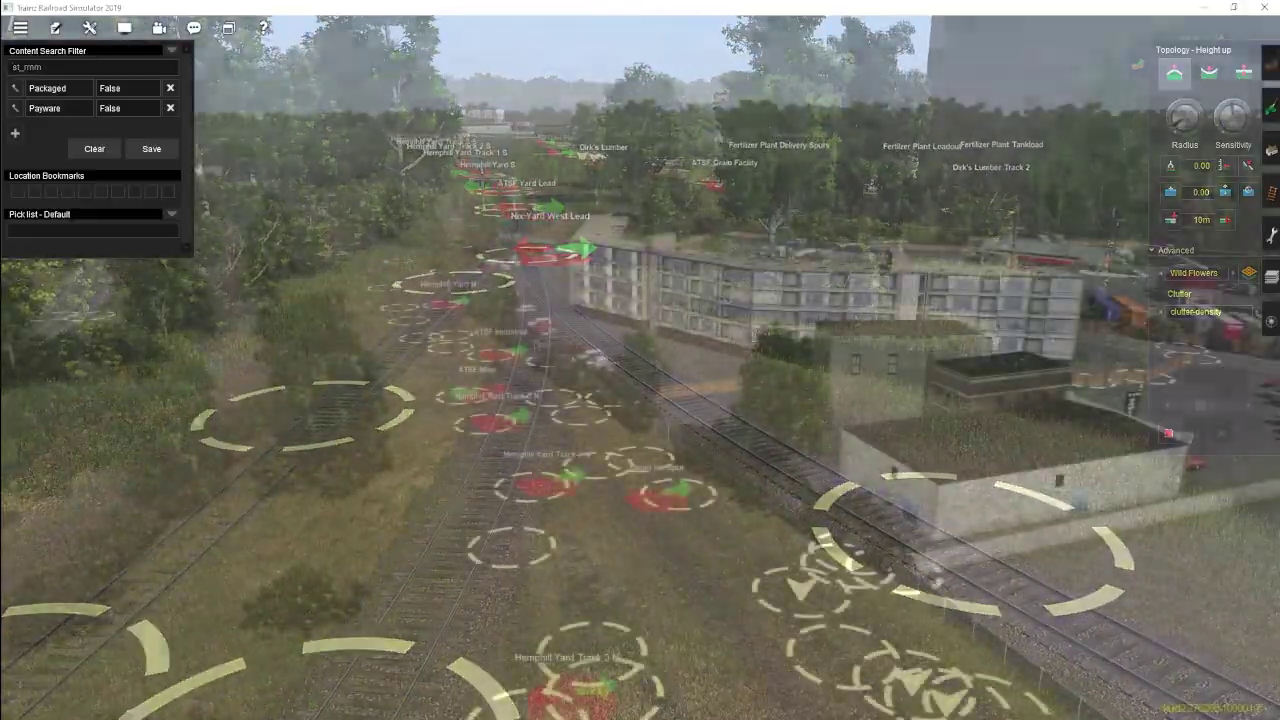
Step: Inspect the fences, grass and shrubs along the Coxton Gasworks track and the Fertilizer Plant spurs
click(1232, 94)
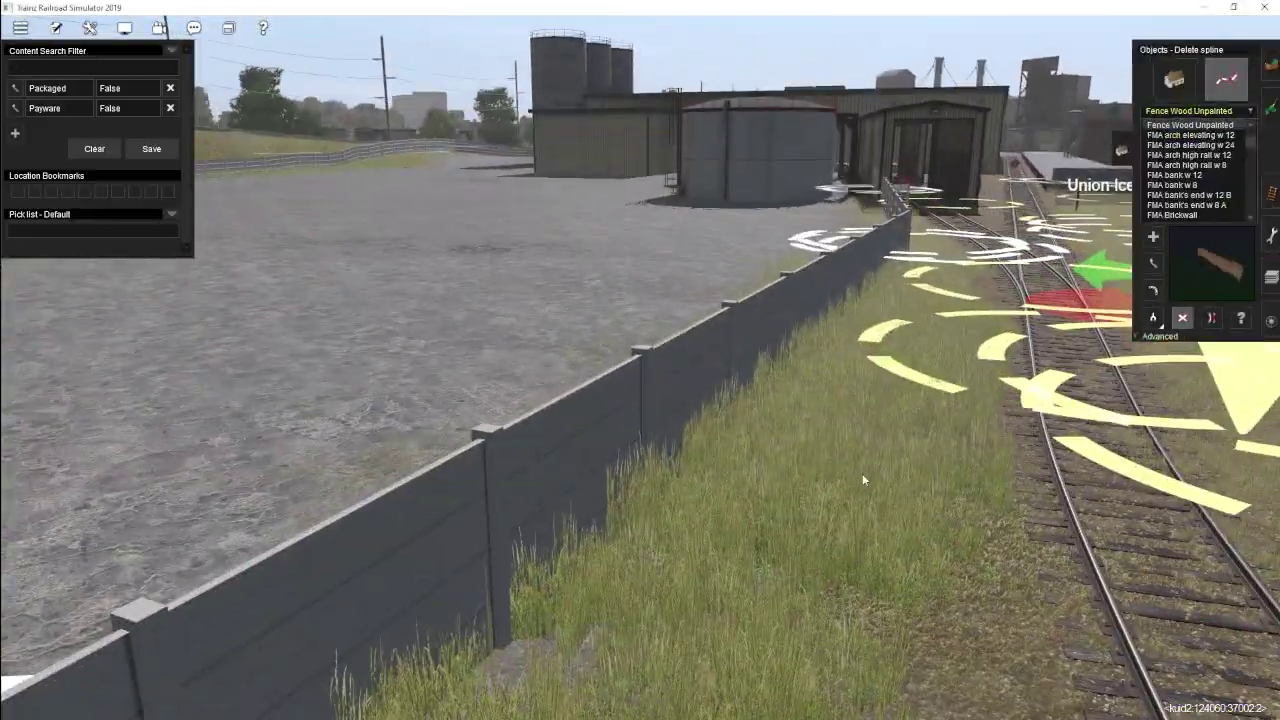
right_drag(862, 473, 604, 344)
click(604, 344)
right_drag(697, 329, 672, 416)
scroll(672, 416, down, 3)
click(672, 414)
right_drag(757, 250, 672, 361)
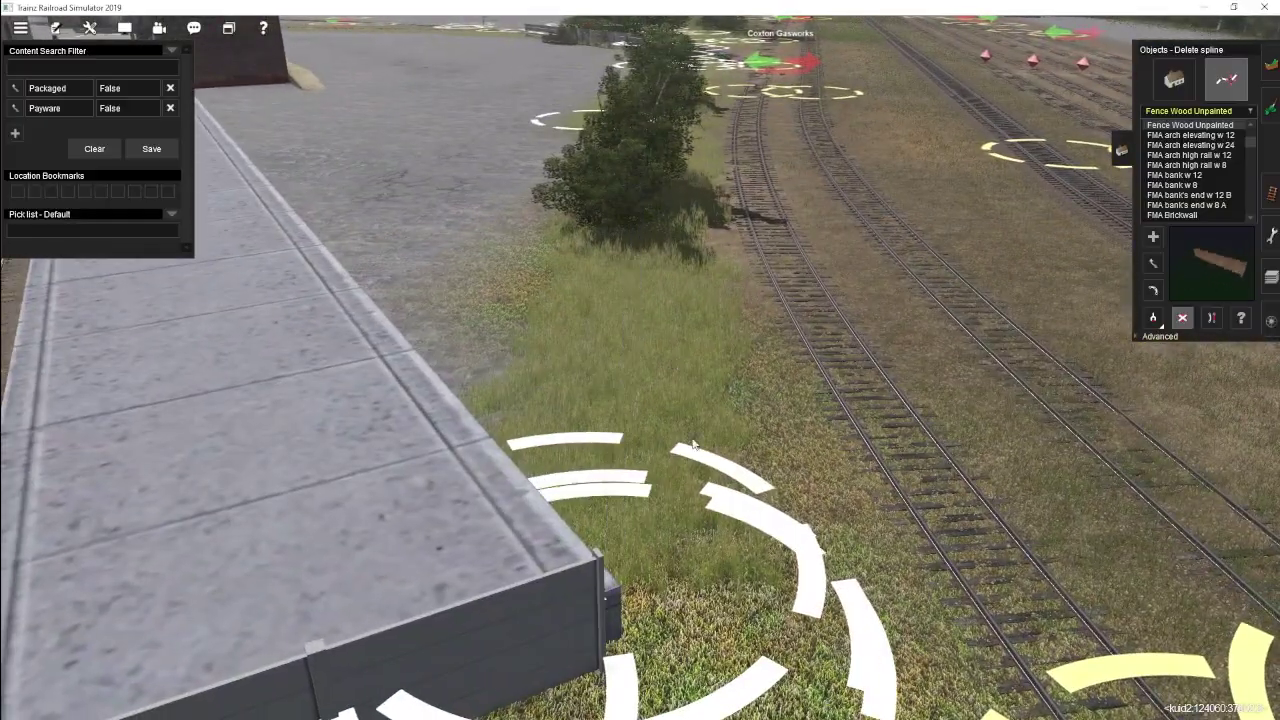
scroll(691, 441, down, 5)
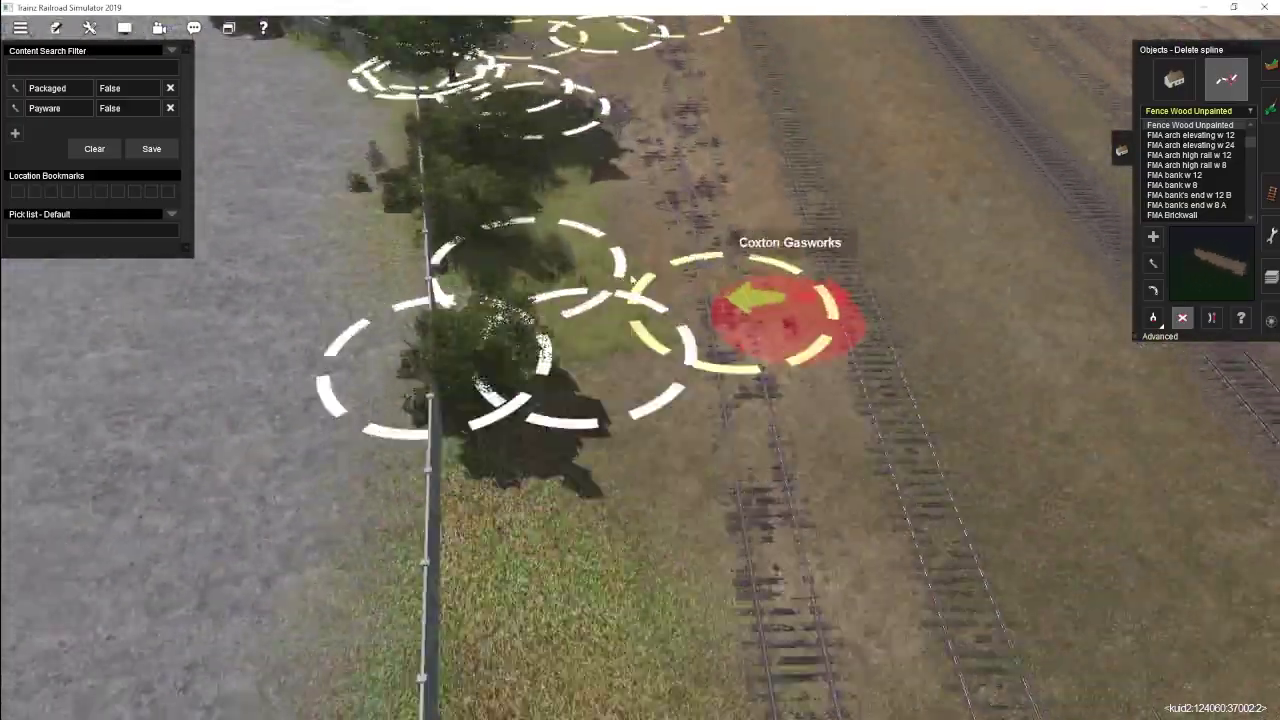
right_drag(614, 299, 472, 275)
right_drag(390, 258, 742, 534)
scroll(478, 133, up, 5)
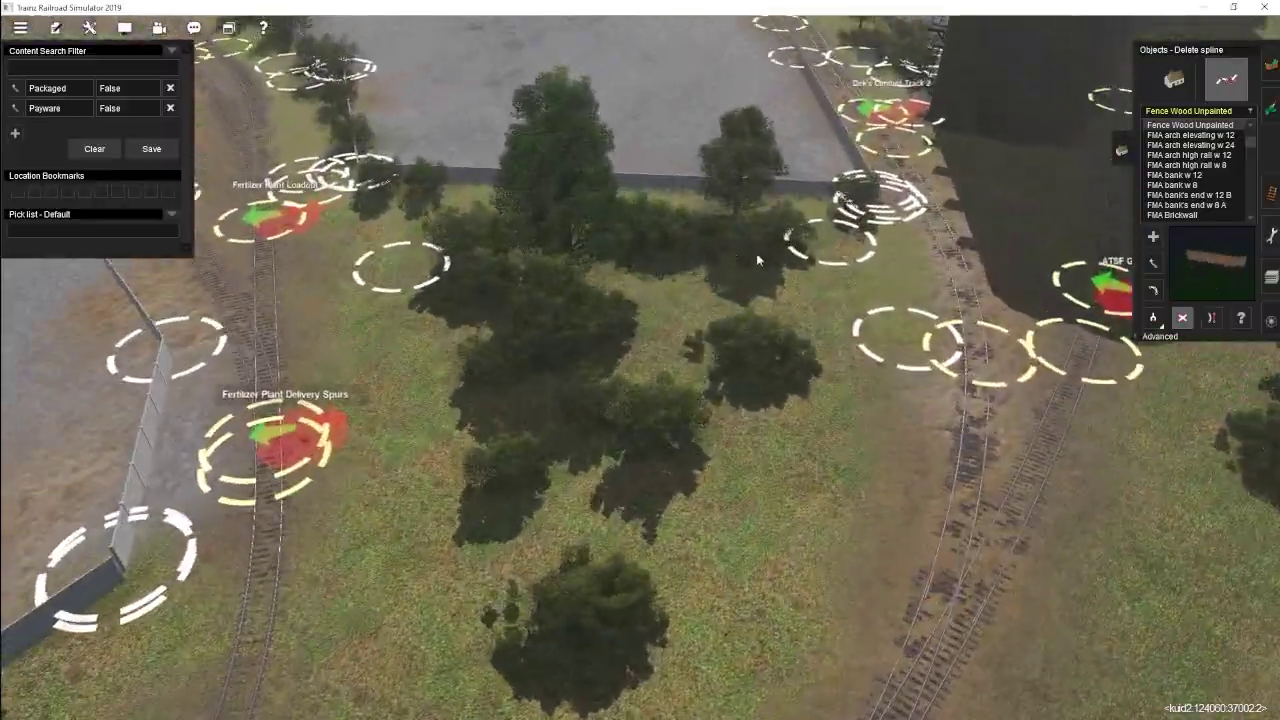
Step: Inspect the grass strip, shrubs and fence from Dirk's Lumber Track 2 past the lumber stacks to the access road
scroll(577, 413, down, 4)
key(Up)
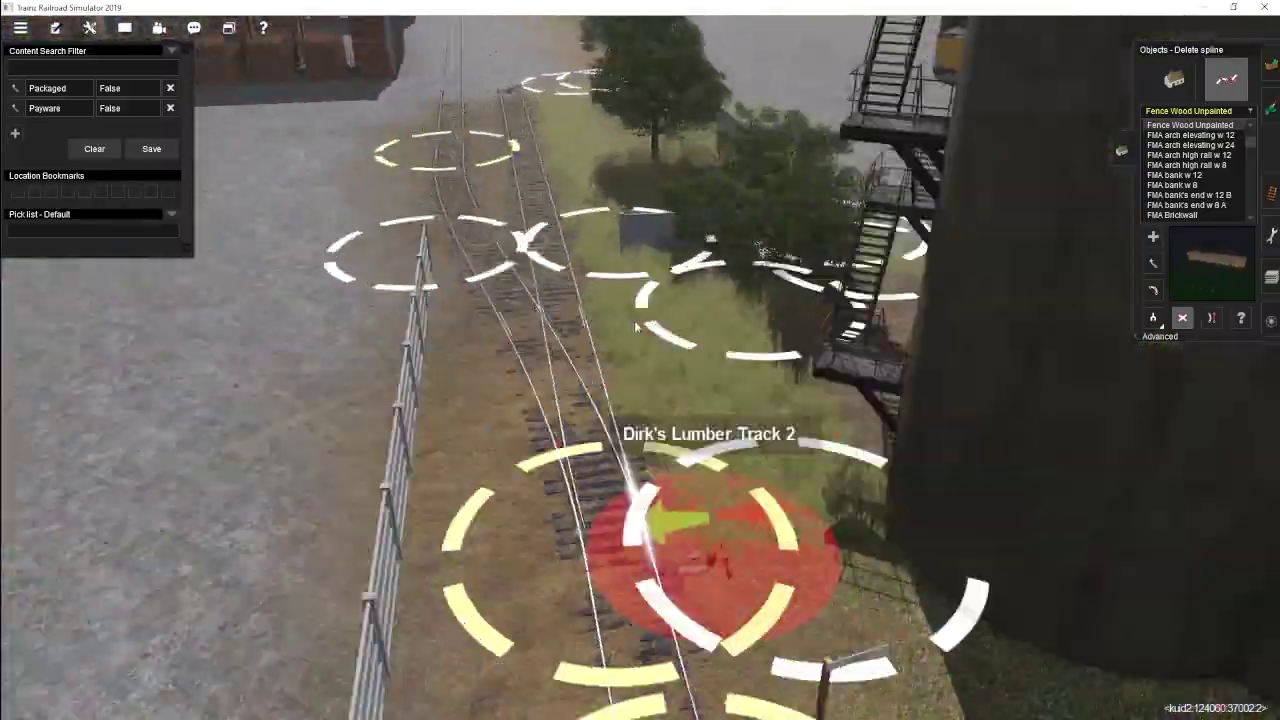
right_drag(677, 297, 705, 380)
right_drag(523, 438, 643, 321)
click(643, 321)
scroll(668, 373, down, 3)
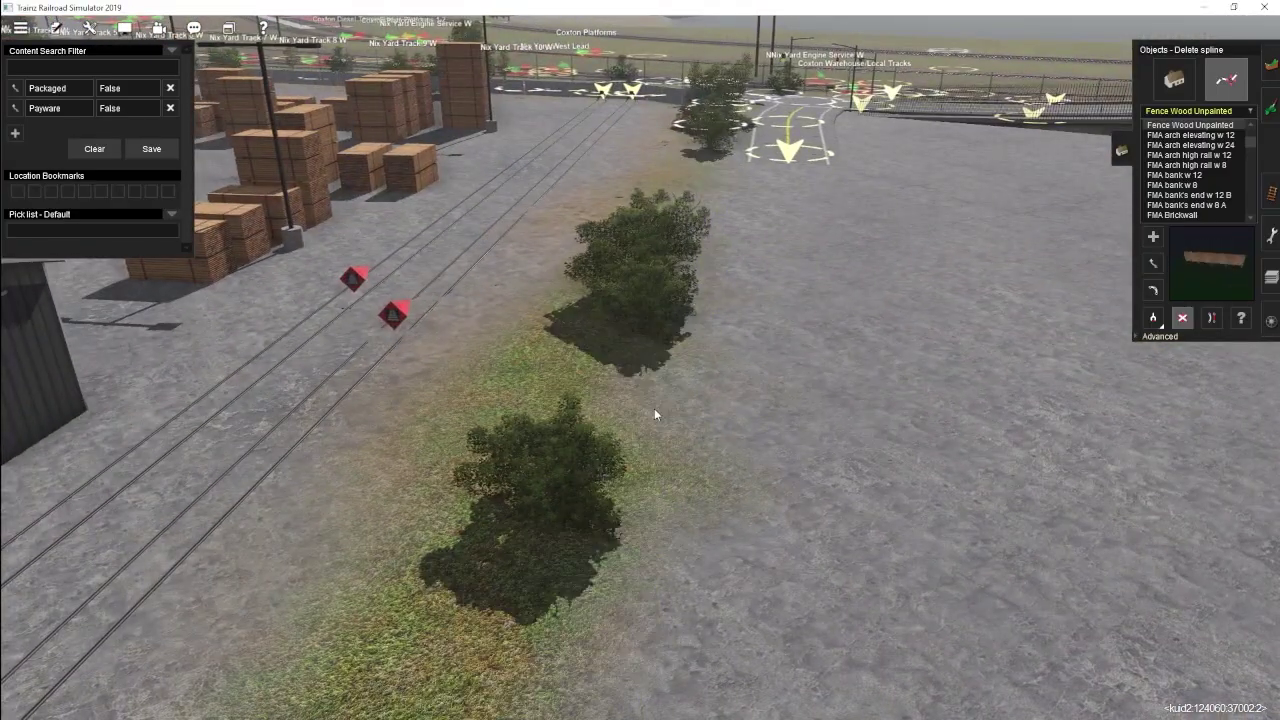
key(Left)
right_click(570, 335)
key(Left)
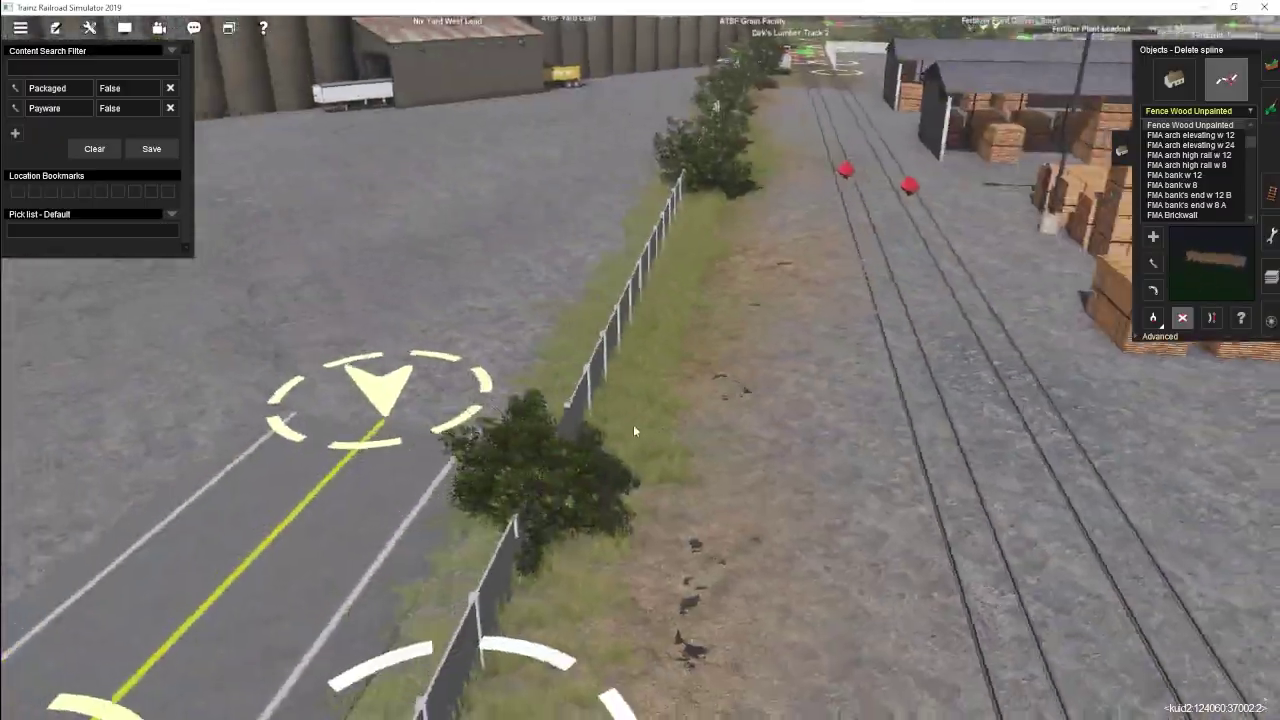
right_click(619, 512)
key(m)
right_click(605, 700)
key(Up)
key(m)
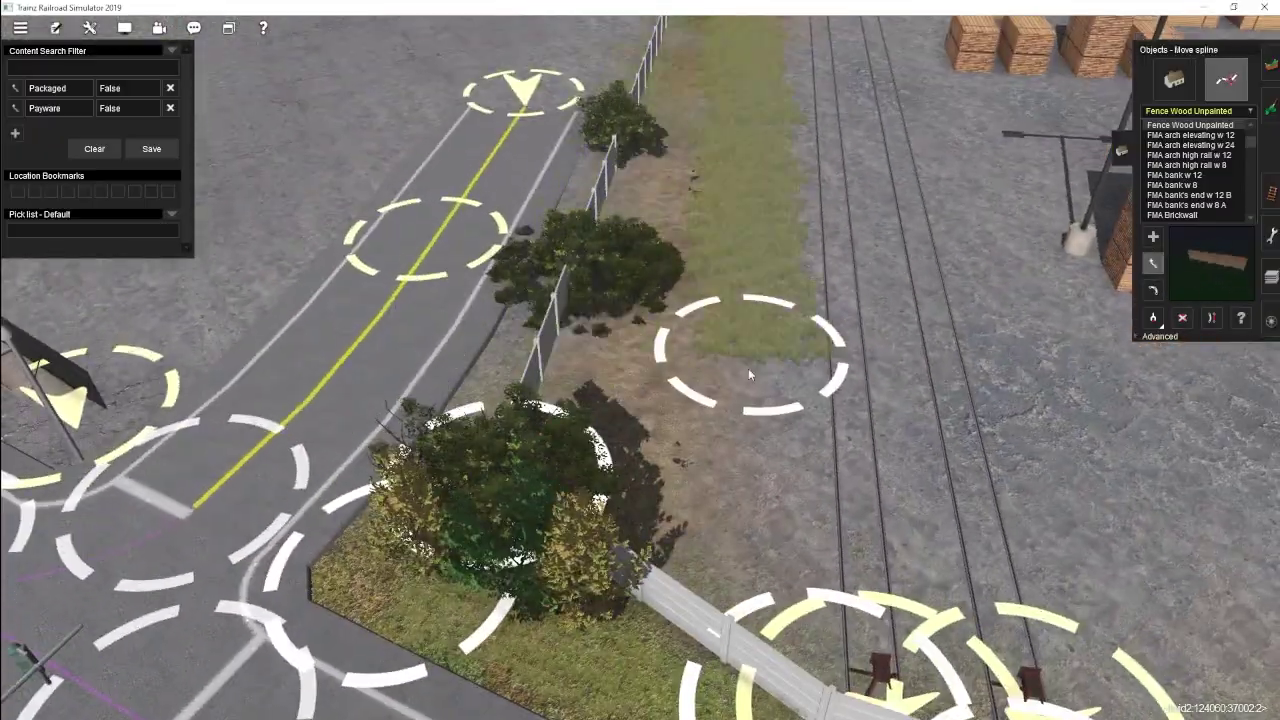
Step: Examine the fences, bushes and grass verges along the main road beside the lumber yard
key(d)
key(Down)
right_click(830, 570)
key(Left)
key(Left)
right_click(757, 270)
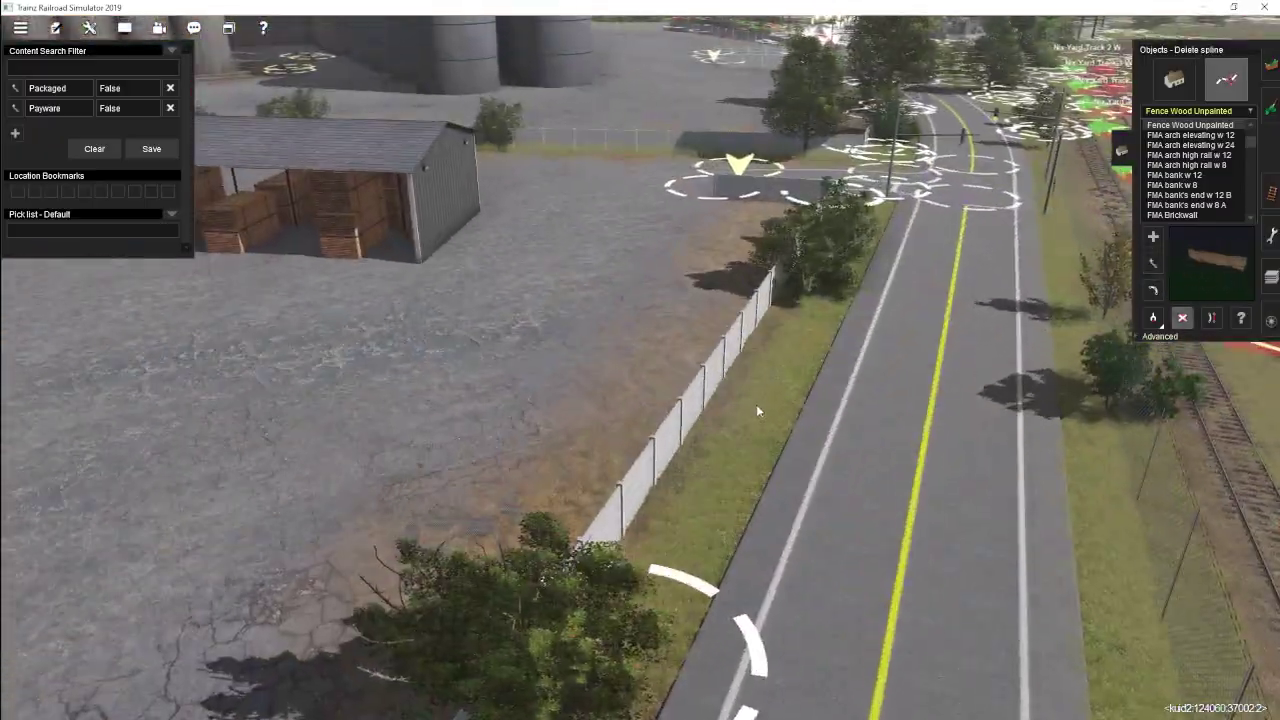
right_click(686, 200)
key(Right)
key(Left)
right_click(294, 370)
key(Left)
right_click(644, 293)
key(Down)
right_drag(780, 395, 614, 402)
key(Left)
key(Down)
right_drag(691, 545, 668, 390)
key(Up)
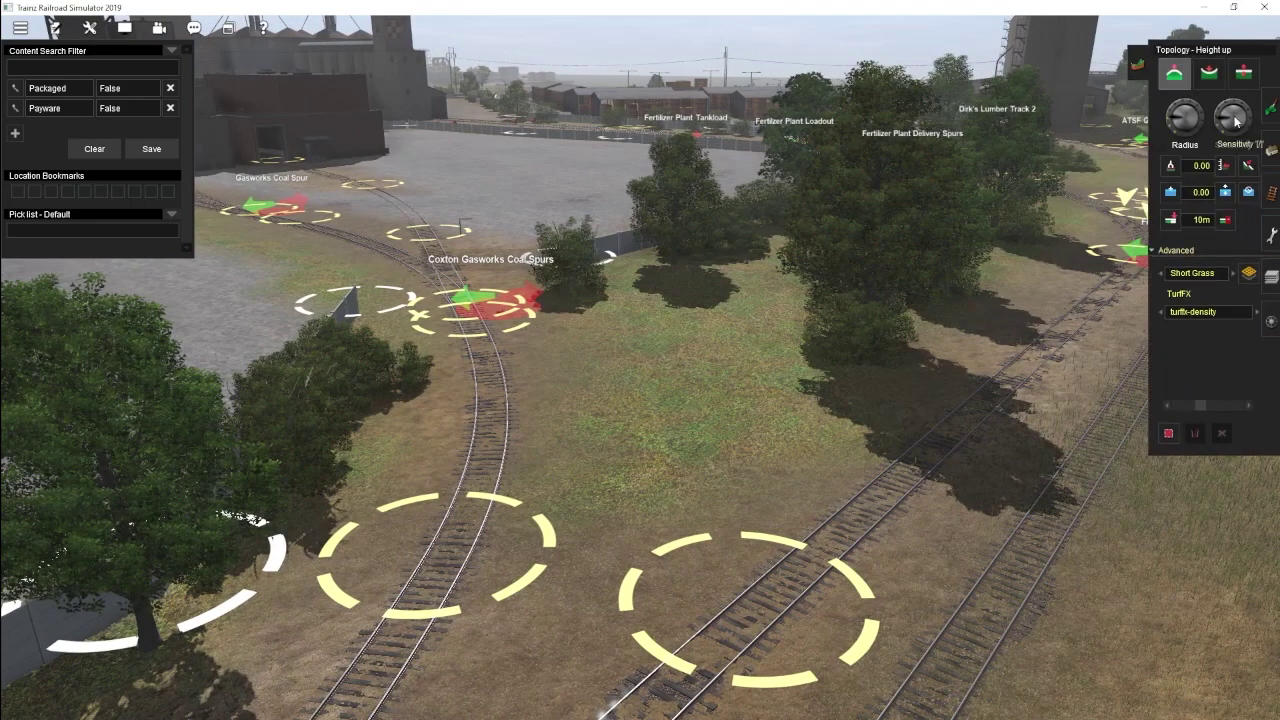
Step: Switch the topology effect layer to the Long Grass TurfFX for the ground along the Coxton Gasworks tracks
mouse_move(870, 230)
right_down()
mouse_move(823, 243)
mouse_move(531, 414)
mouse_move(863, 380)
mouse_move(614, 266)
mouse_move(483, 483)
mouse_move(583, 380)
mouse_move(555, 313)
right_up()
mouse_move(558, 246)
right_down()
mouse_move(771, 246)
mouse_move(700, 380)
mouse_move(683, 208)
mouse_move(576, 219)
right_up()
right_click(912, 205)
right_click(590, 190)
right_drag(598, 137, 765, 463)
right_drag(406, 209, 736, 450)
right_drag(473, 209, 677, 424)
click(1232, 273)
right_drag(567, 289, 902, 240)
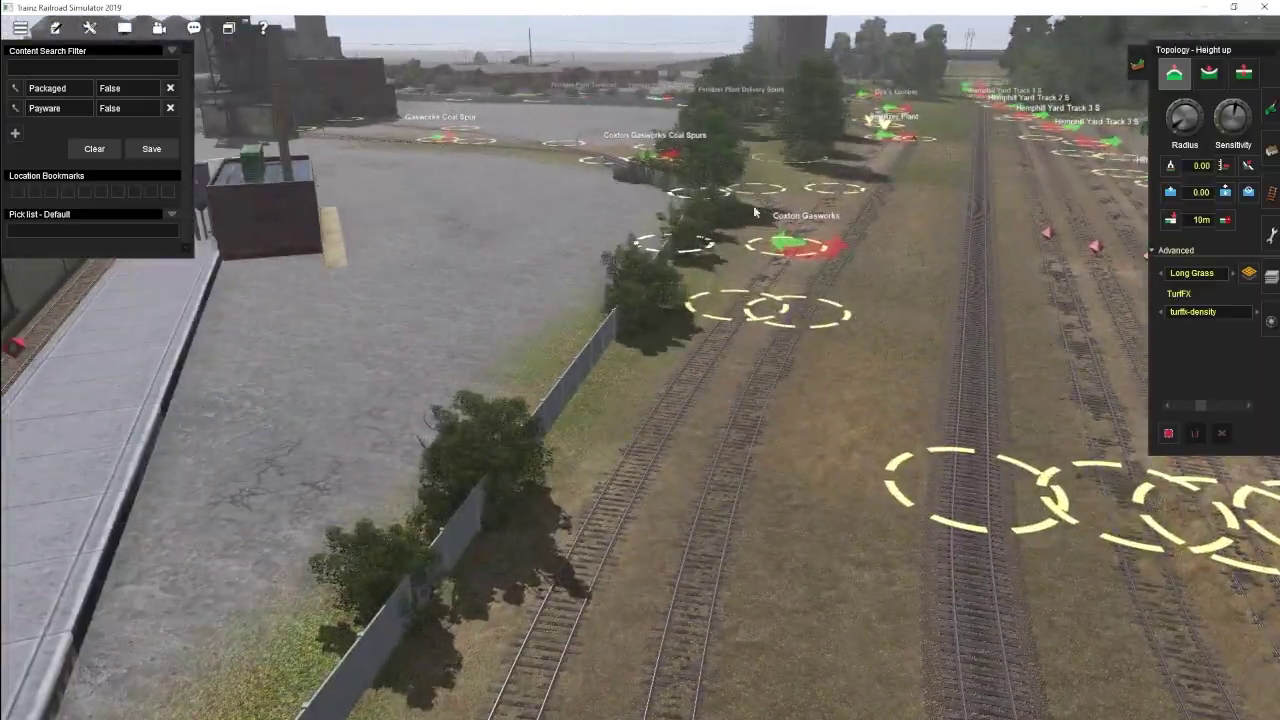
Step: Inspect the grass and trees around the gasworks, the road junction by the bridge, the creek banks and Hemphill Yard
right_drag(727, 250, 510, 396)
right_drag(649, 423, 564, 262)
right_drag(744, 384, 597, 336)
right_drag(834, 424, 617, 368)
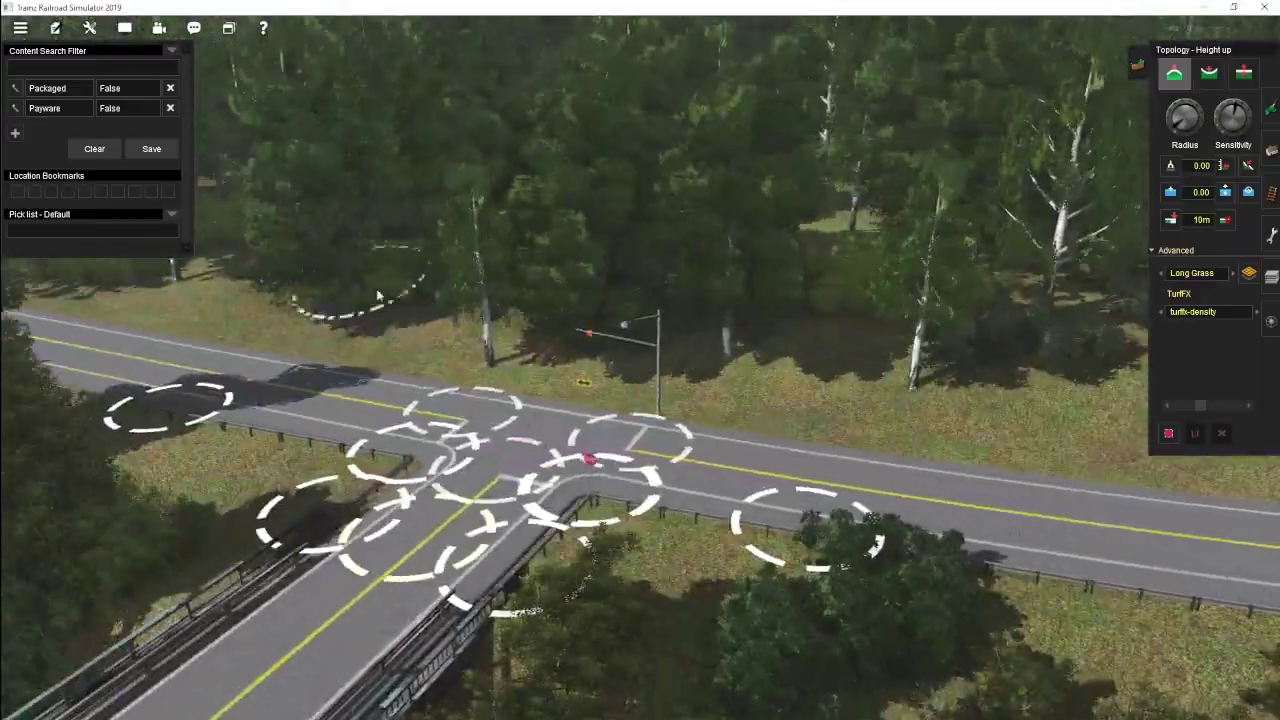
right_drag(378, 296, 580, 372)
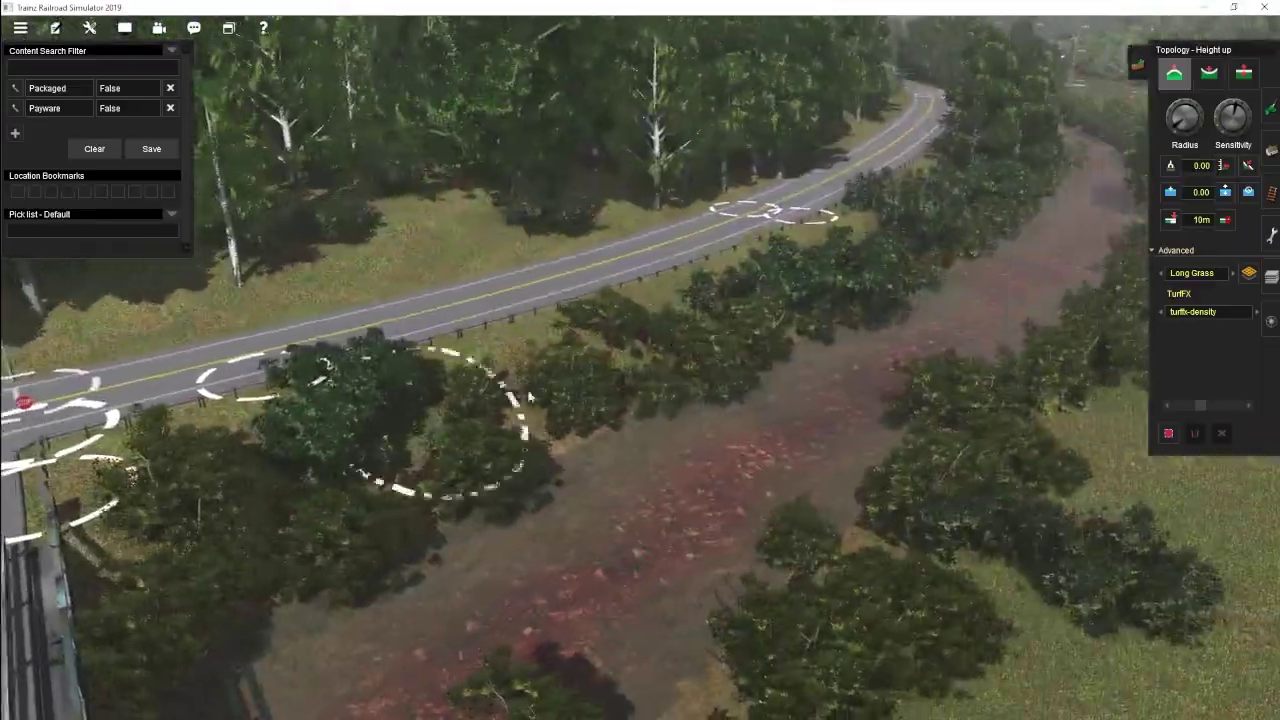
right_drag(983, 168, 814, 414)
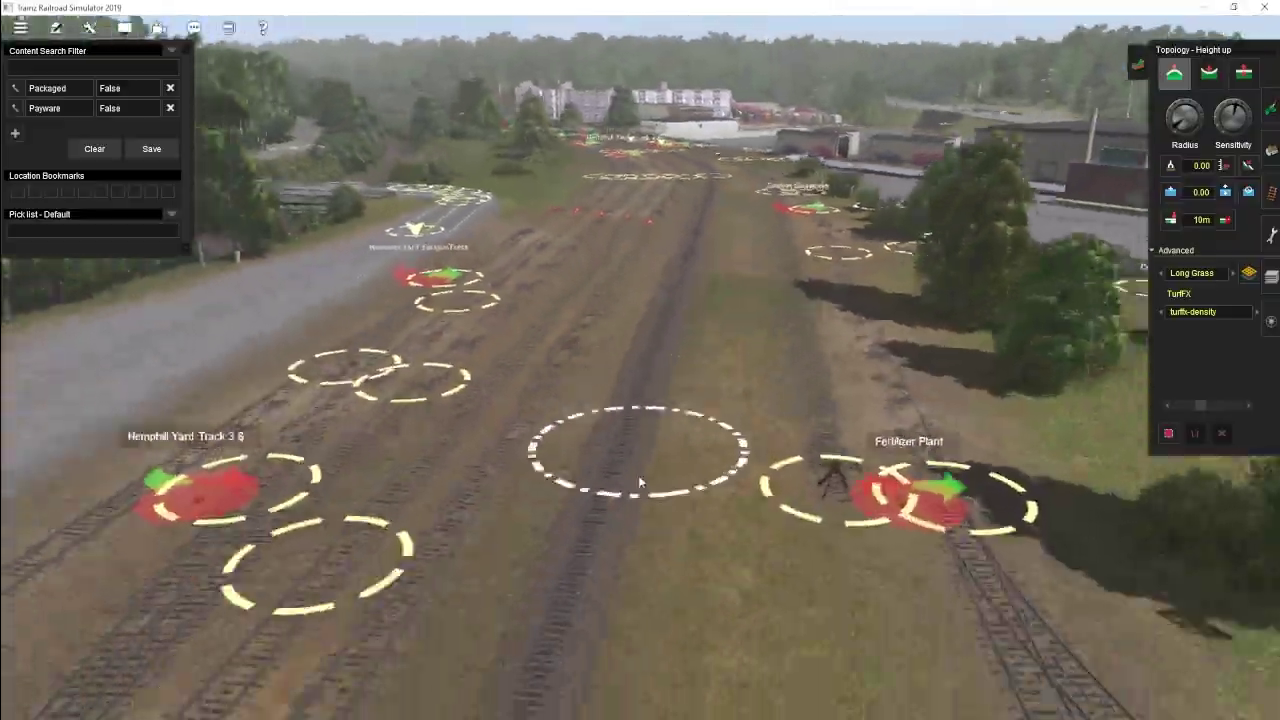
right_drag(638, 475, 523, 289)
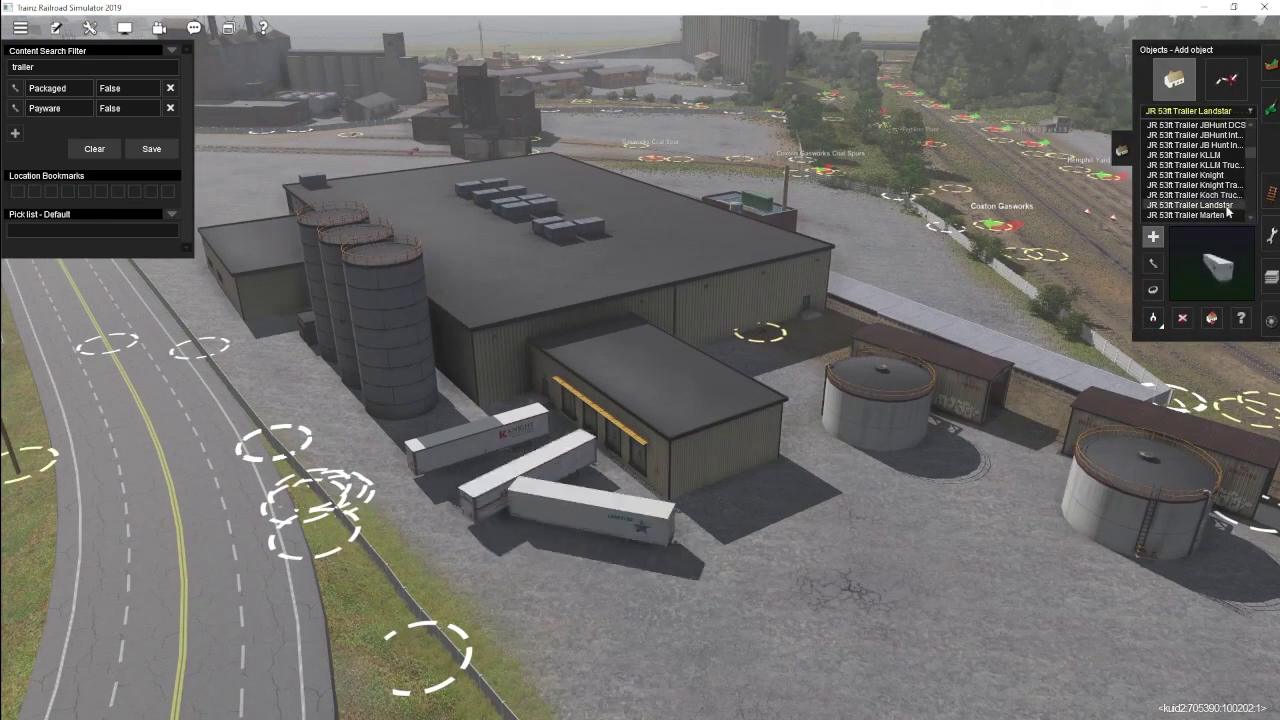
Step: Rotate the JR 53ft trailers parallel and back them up to the loading docks of the warehouse with the silos
click(1152, 291)
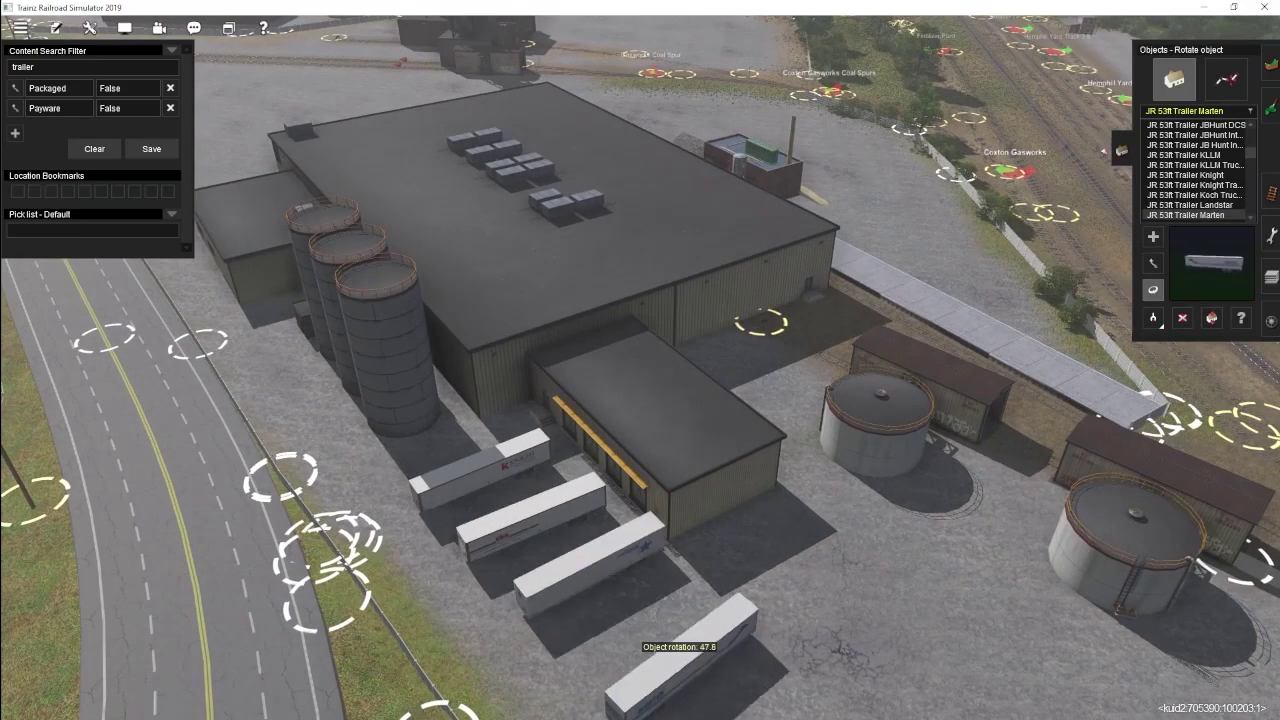
drag(548, 552, 556, 540)
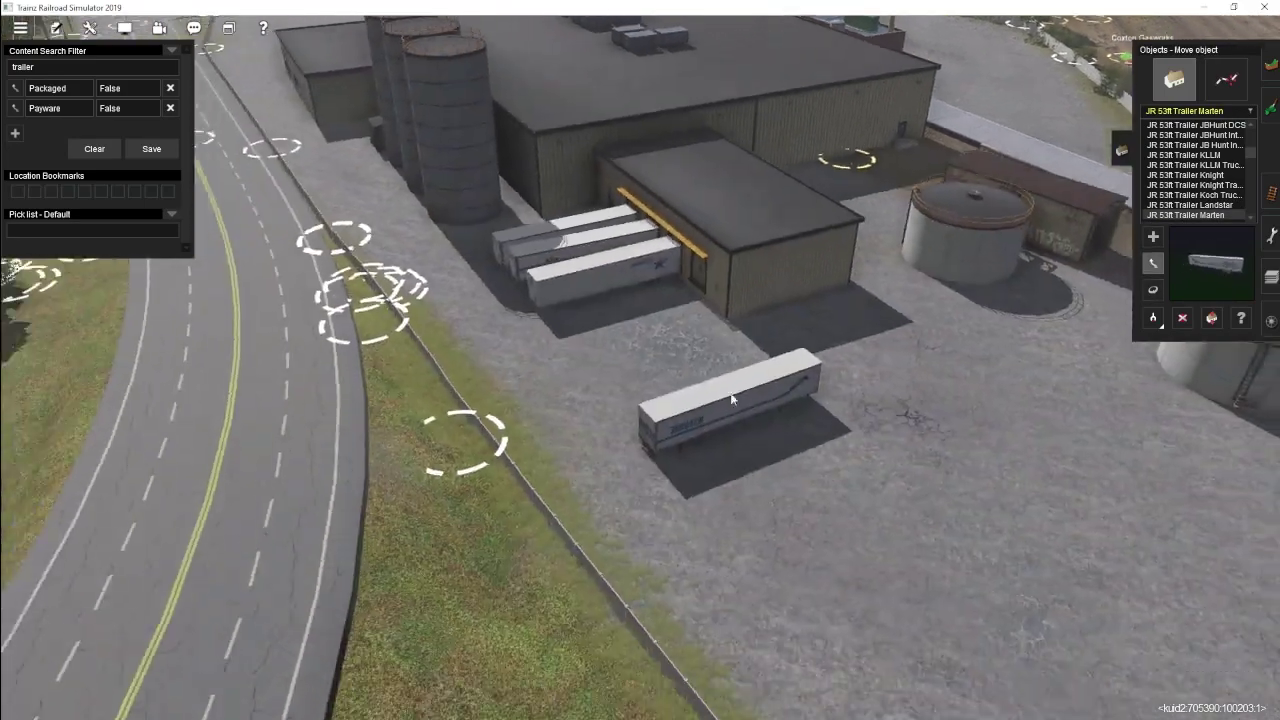
drag(731, 400, 620, 289)
drag(620, 289, 614, 280)
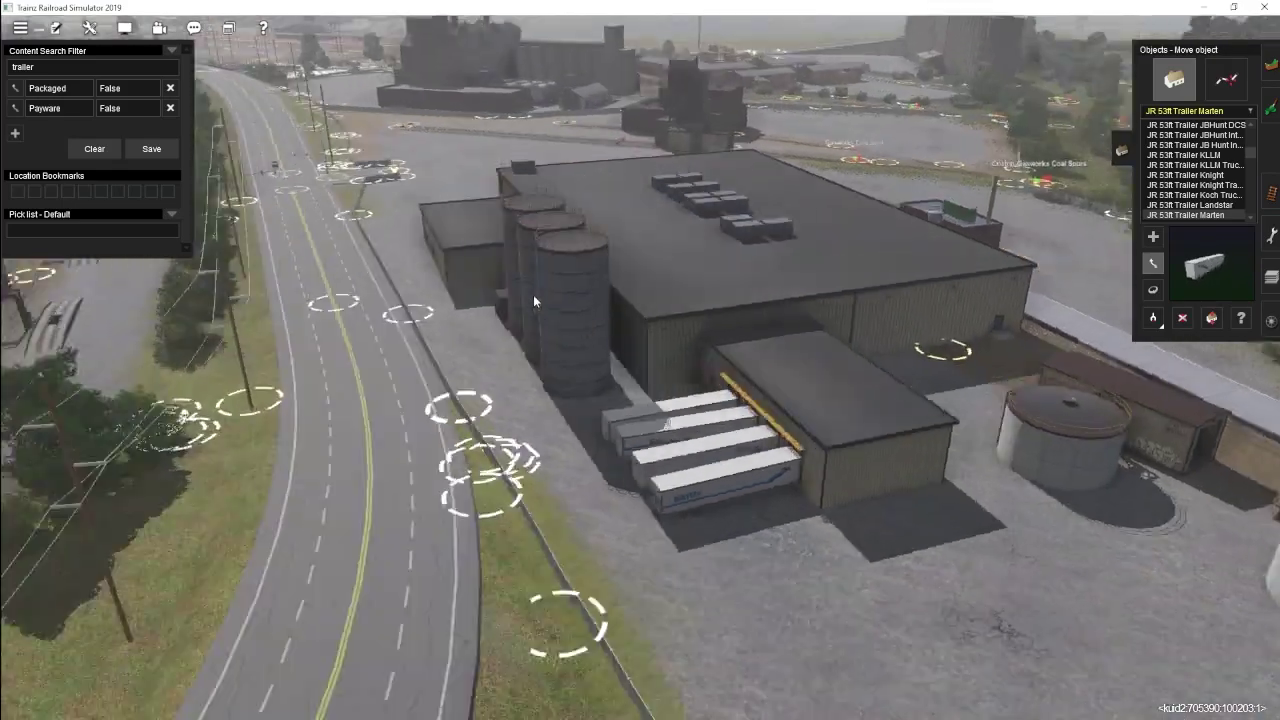
Step: Rotate the KLLM and JBHunt DCS 53ft trailers and align them with the two loading docks of the brick building
right_click(533, 298)
key(Right)
right_click(569, 349)
right_click(543, 375)
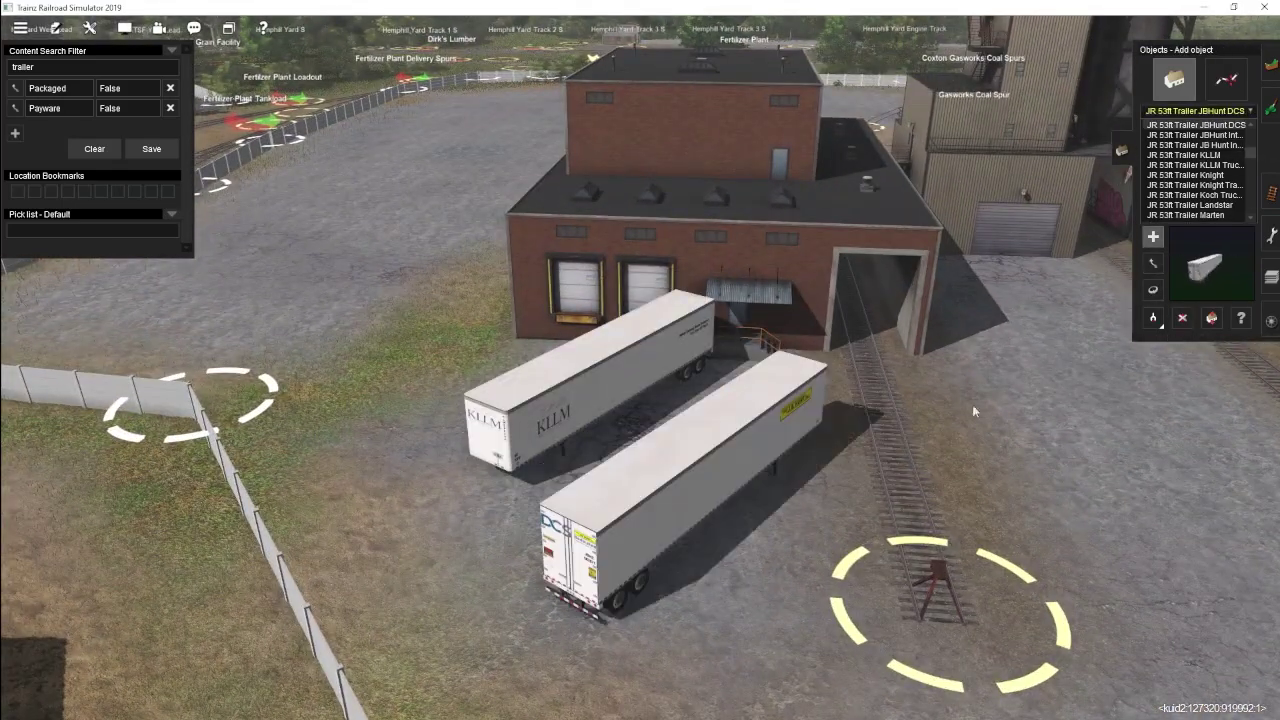
click(1153, 289)
key(Right)
drag(680, 470, 463, 400)
key(Left)
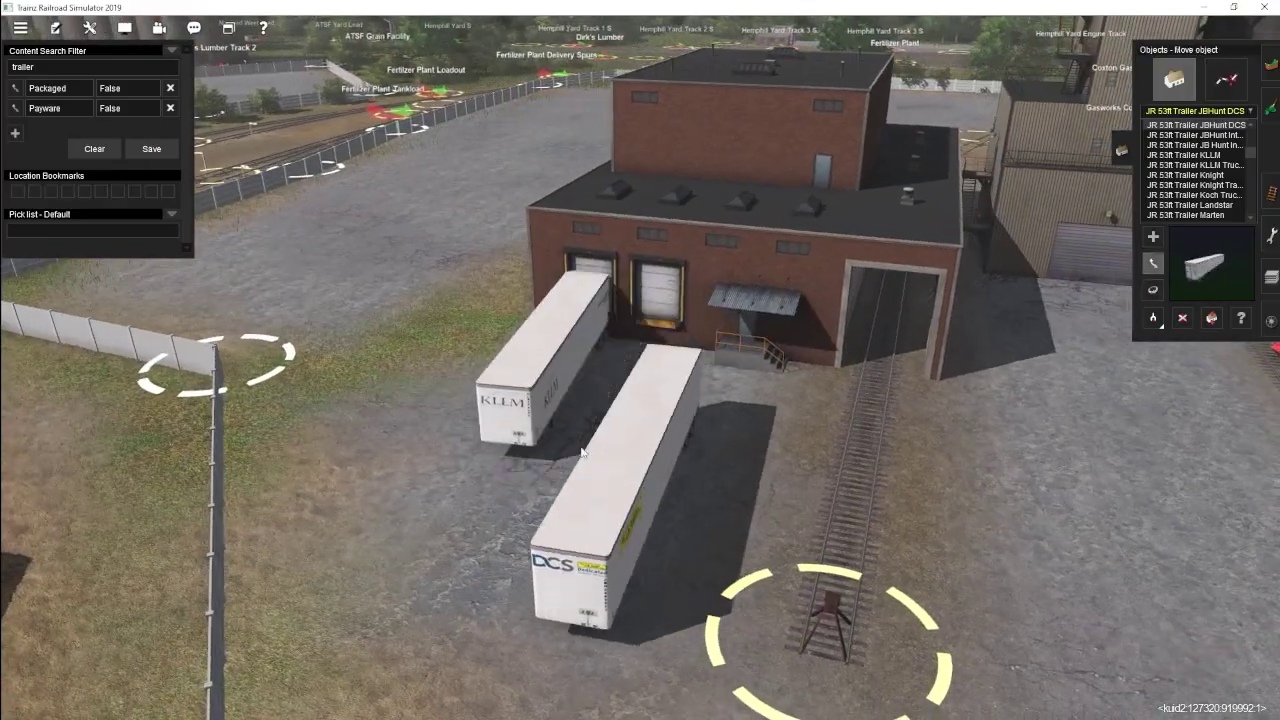
drag(617, 479, 620, 432)
key(Up)
key(Left)
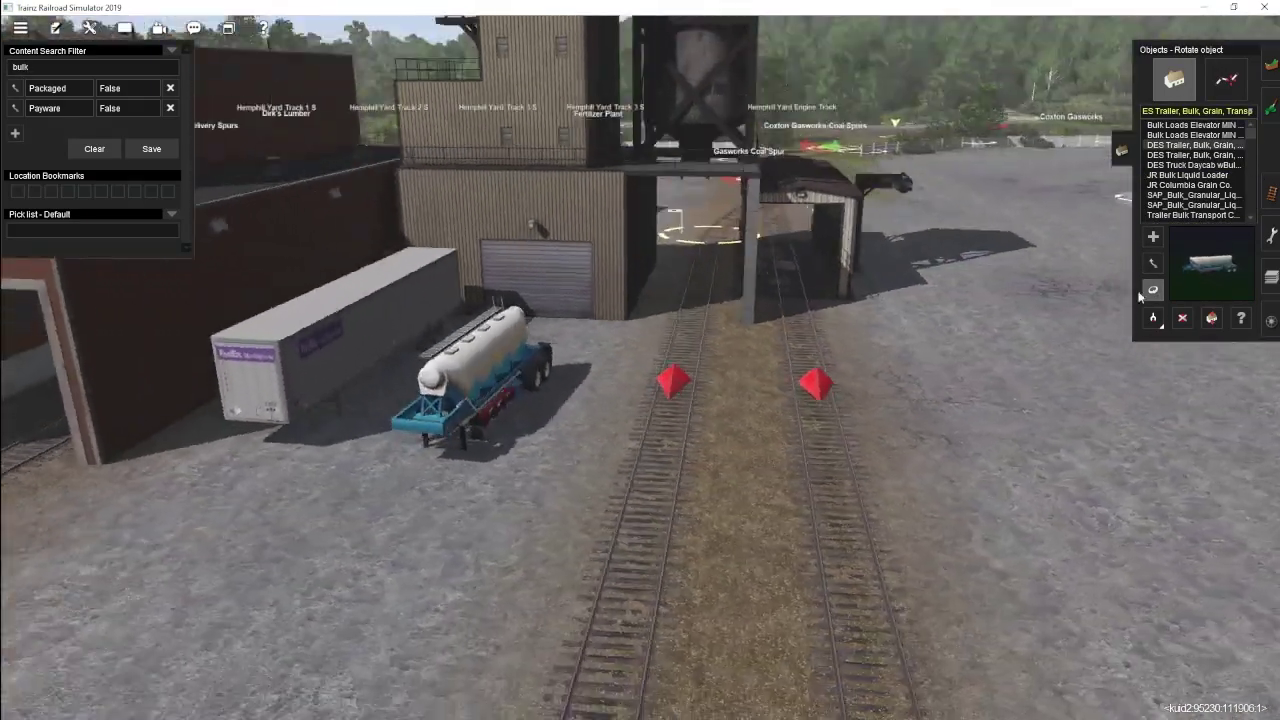
Step: Move the blue DES bulk grain trailer to the open ground beside the coal spur shed and adjust its rotation
key(m)
drag(844, 315, 571, 371)
key(r)
key(m)
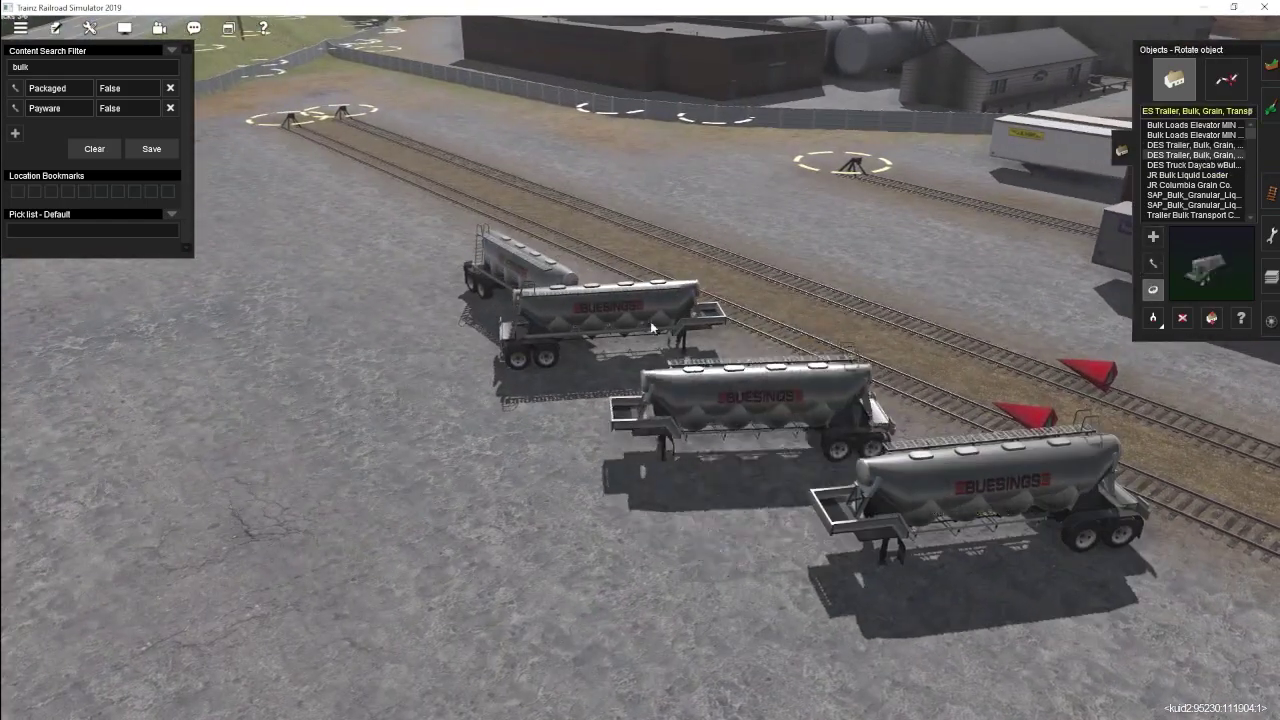
Step: Line up the four Buesings bulk trailers side by side at an angle beside the coal spur tracks
key(m)
key(Left)
key(Up)
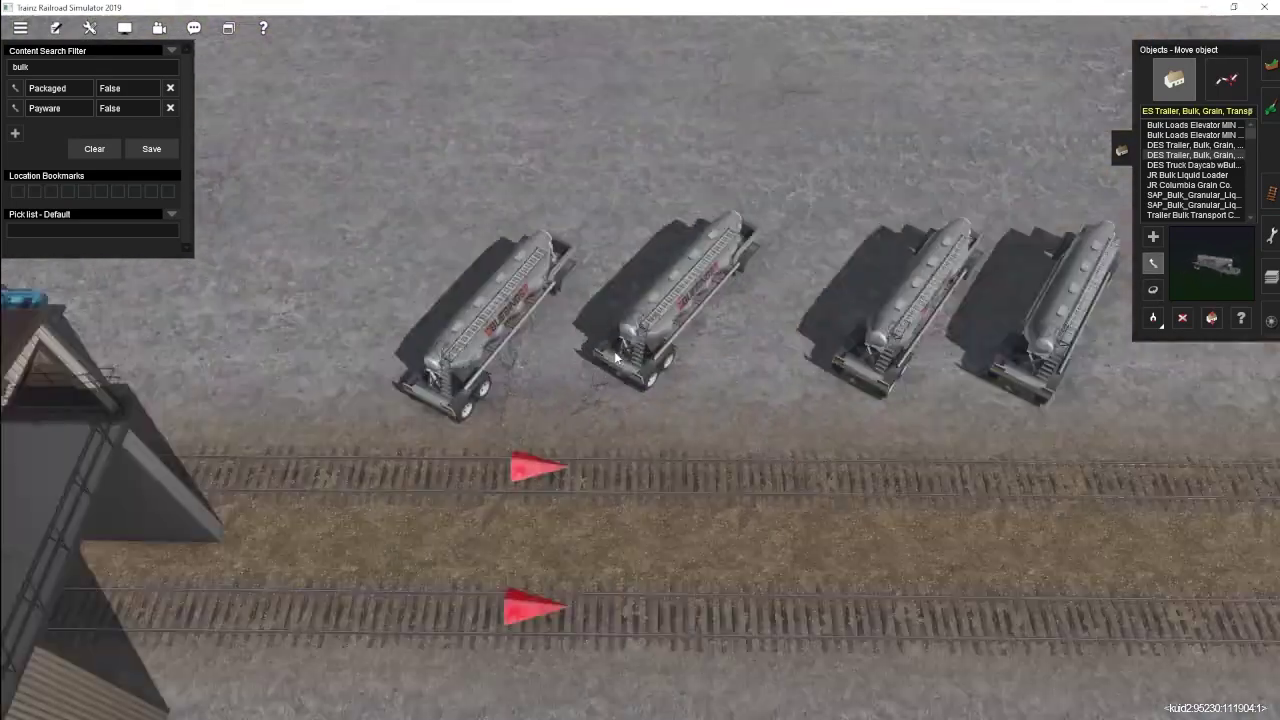
drag(702, 360, 649, 341)
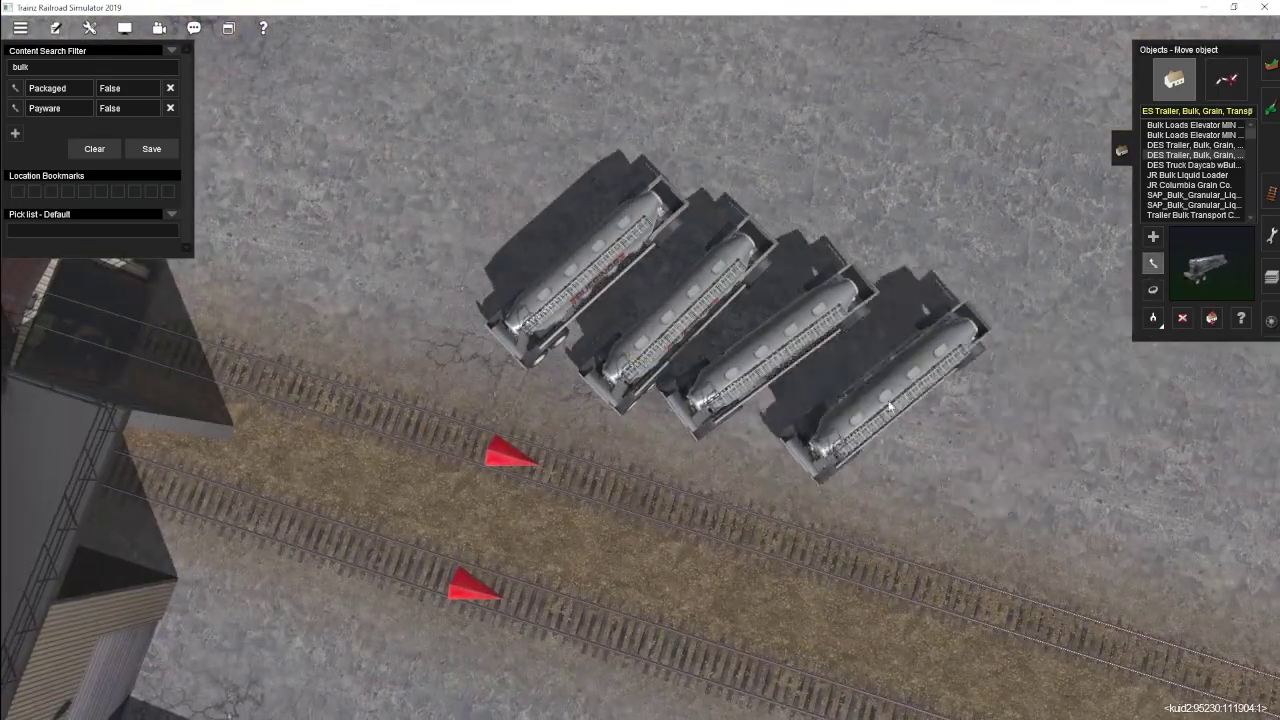
drag(855, 402, 760, 337)
key(Down)
key(Left)
Step: Add another blue DES bulk grain trailer, rotate it and move it to the end of the Buesings trailer row
key(g)
click(824, 300)
click(573, 470)
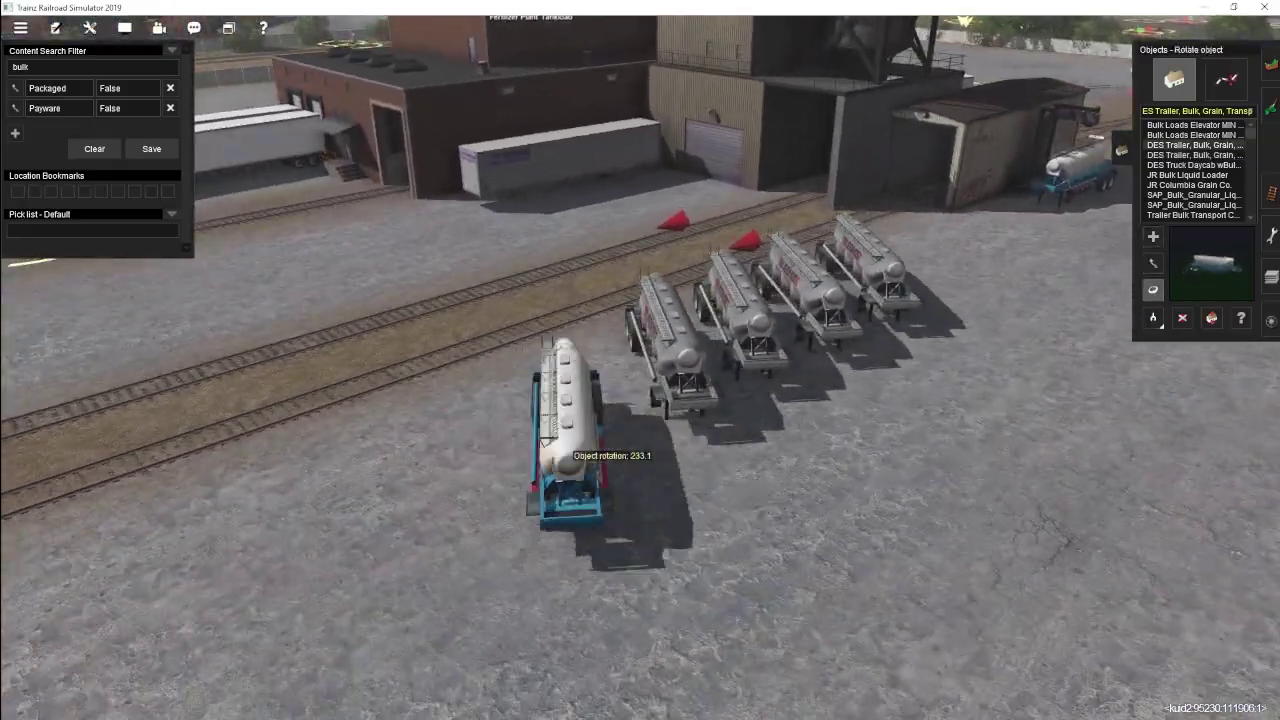
key(m)
drag(568, 446, 604, 438)
Step: Filter the objects by "trailer" and line up the JR 53ft trailers in a parallel row along the parking lot fence
right_drag(604, 438, 560, 340)
drag(40, 67, 8, 72)
text(trailer)
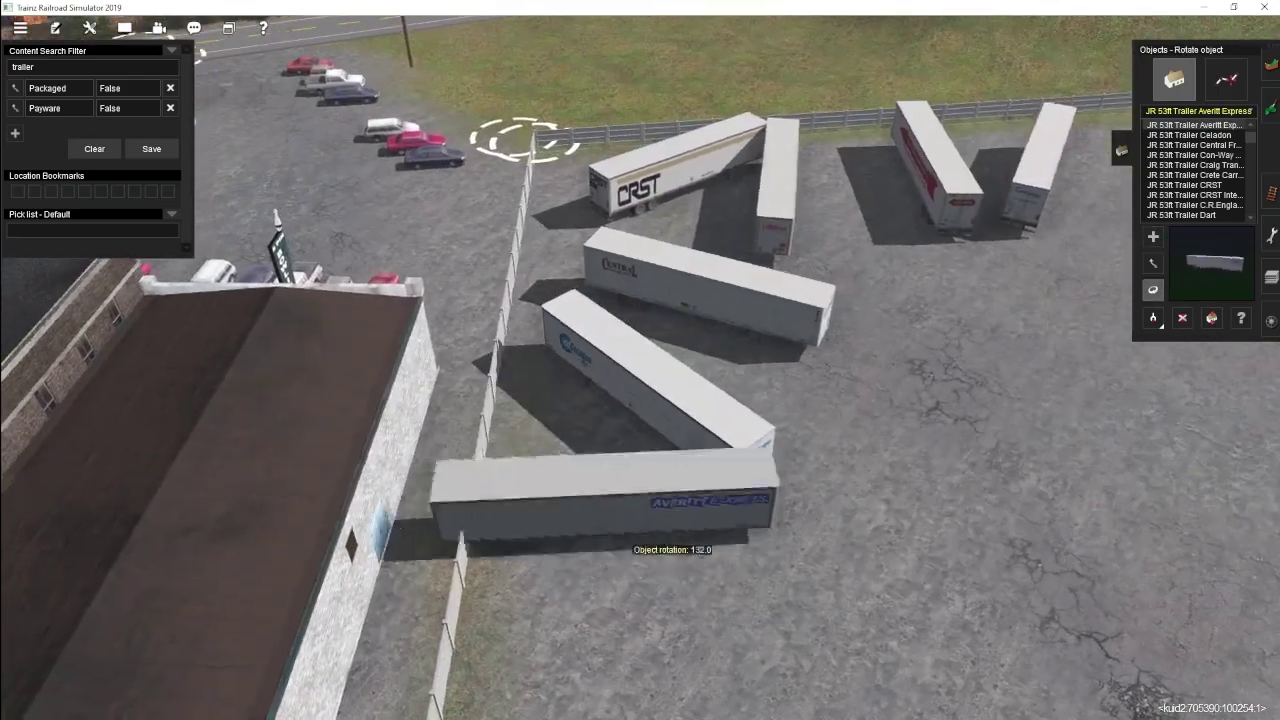
drag(620, 400, 660, 405)
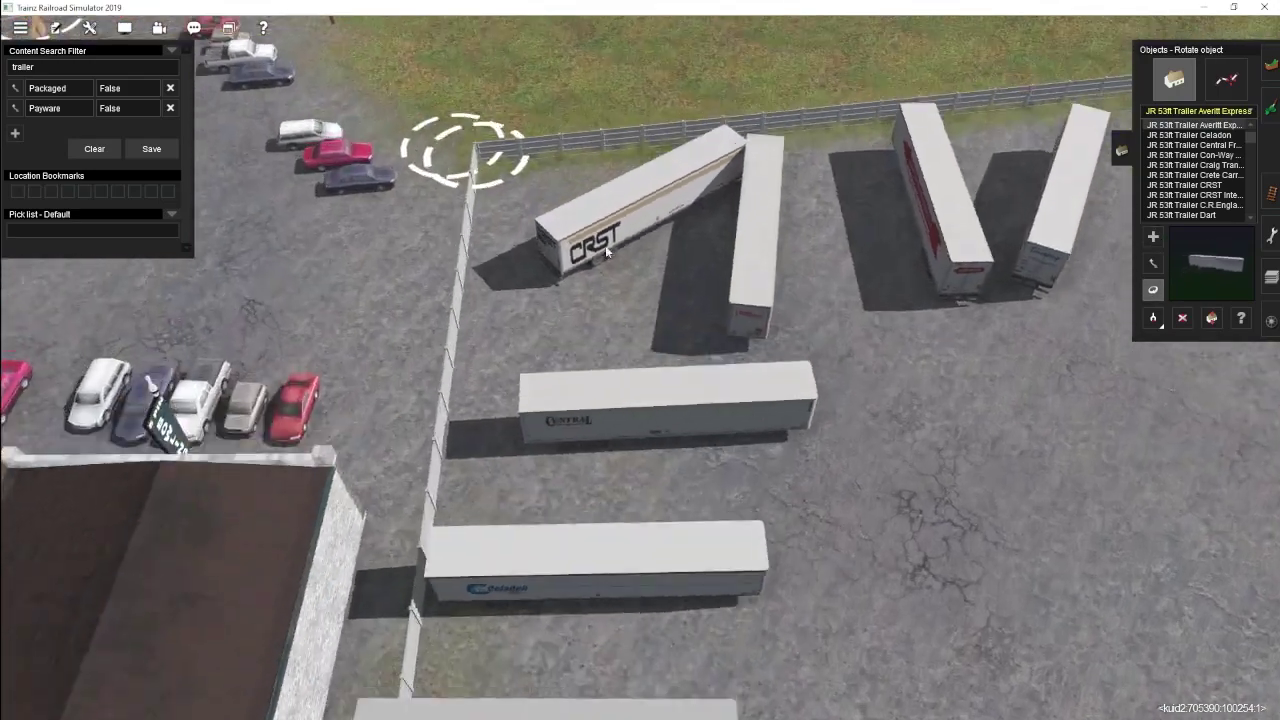
drag(605, 245, 771, 330)
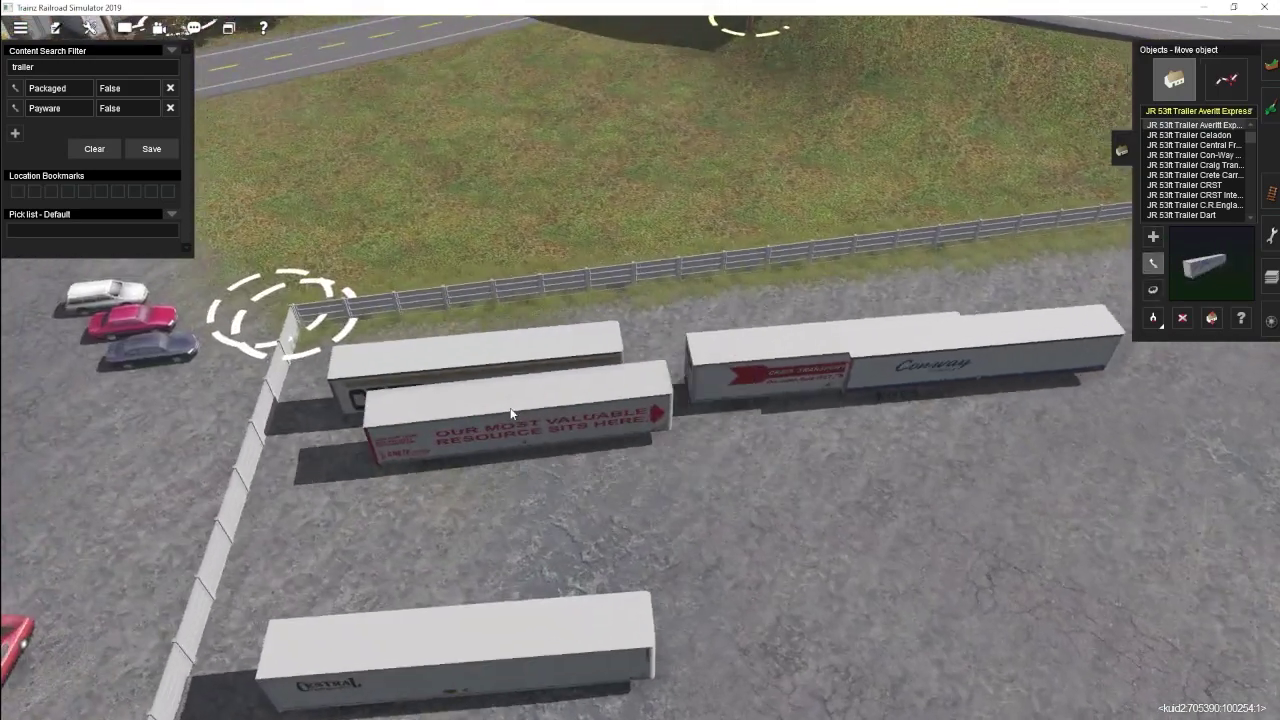
drag(775, 355, 431, 488)
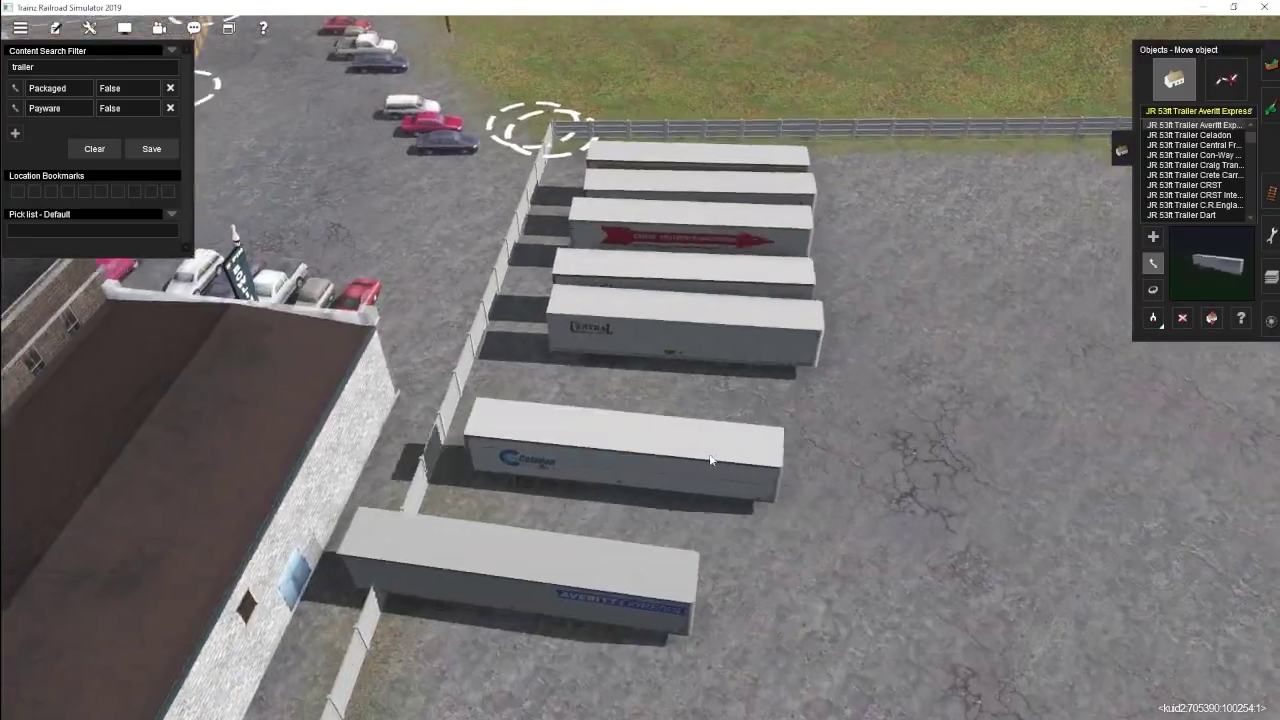
drag(598, 598, 712, 541)
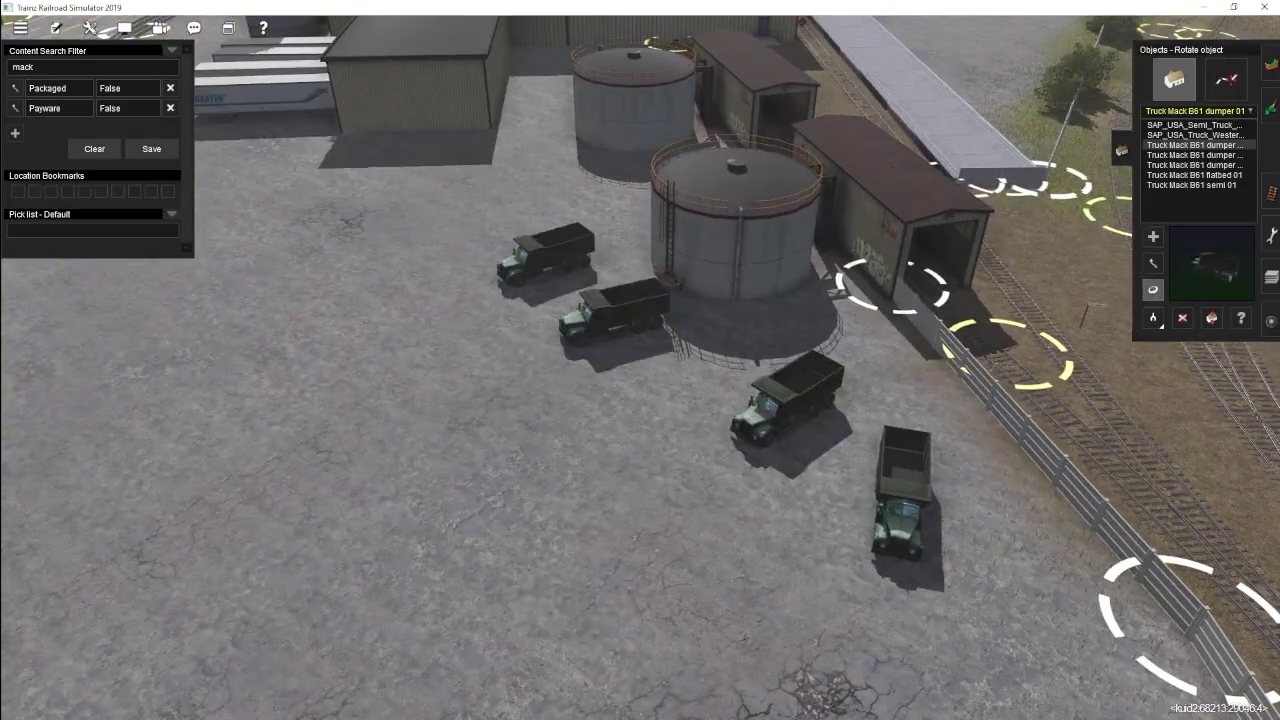
Step: Reposition the Mack B61 dumper truck nearest the fence beside the storage tanks
key(m)
drag(907, 483, 935, 432)
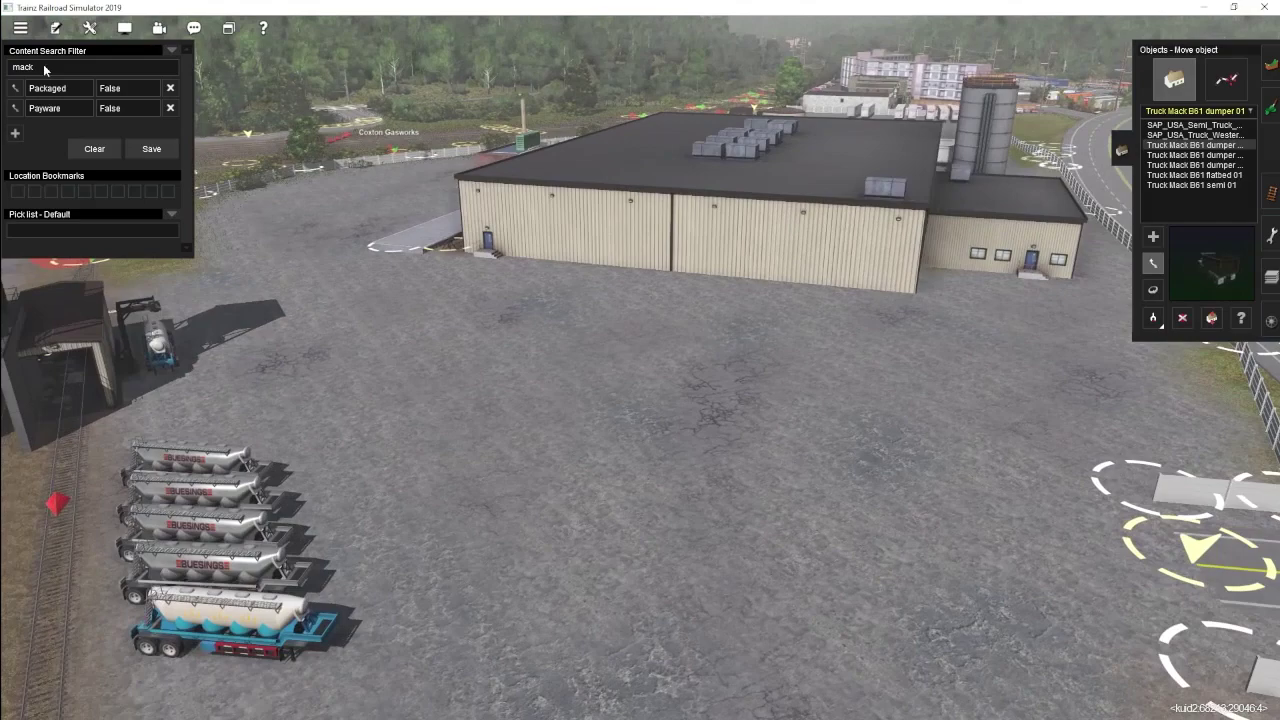
Step: Filter the objects by "carz" and arrange car groups in an angled row along the front wall of the warehouse
text(carz)
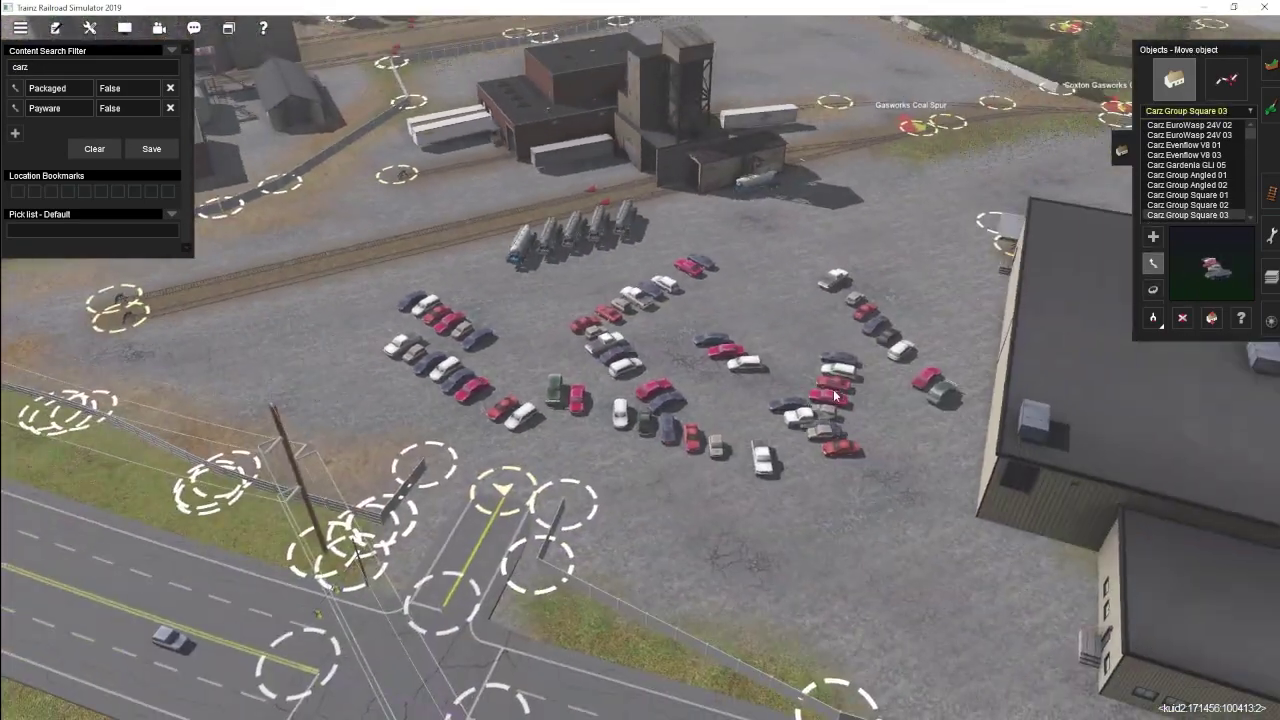
right_click(834, 396)
key(r)
key(m)
drag(600, 410, 661, 418)
right_click(661, 418)
key(r)
drag(487, 483, 491, 490)
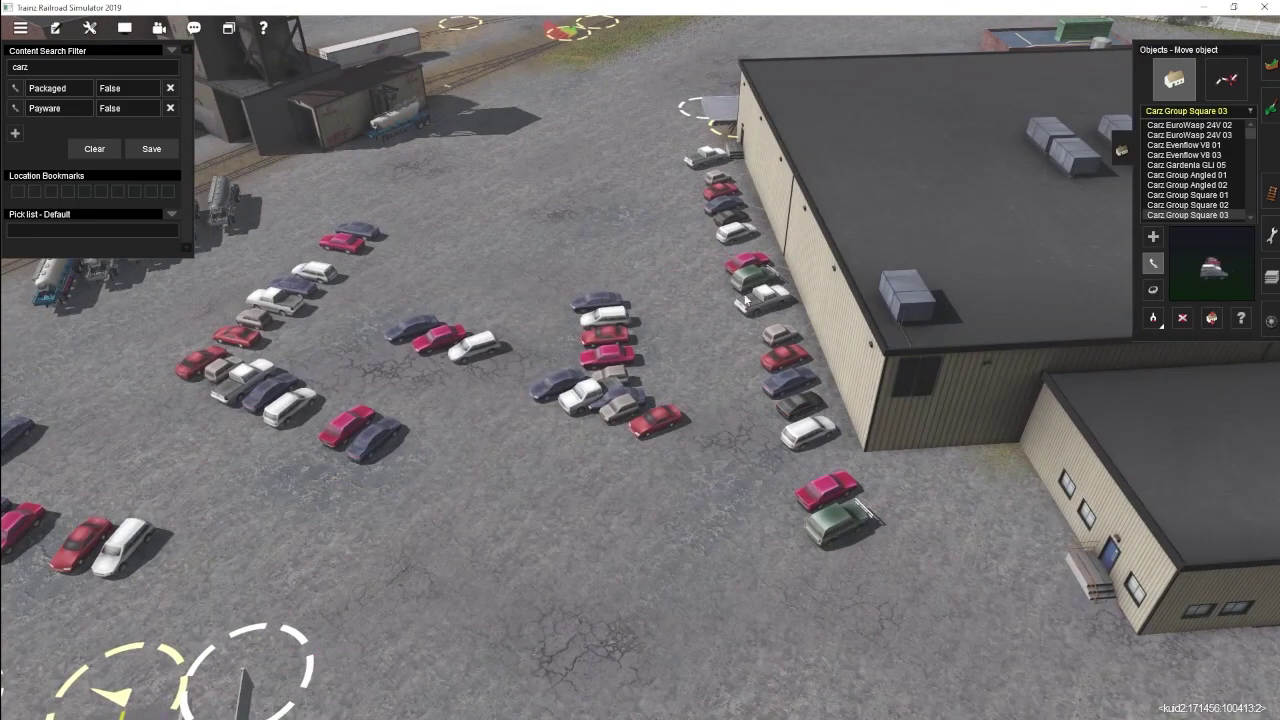
Step: Place car groups in the lot behind the warehouse and rotate them into a row facing the fence
right_drag(490, 380, 1076, 327)
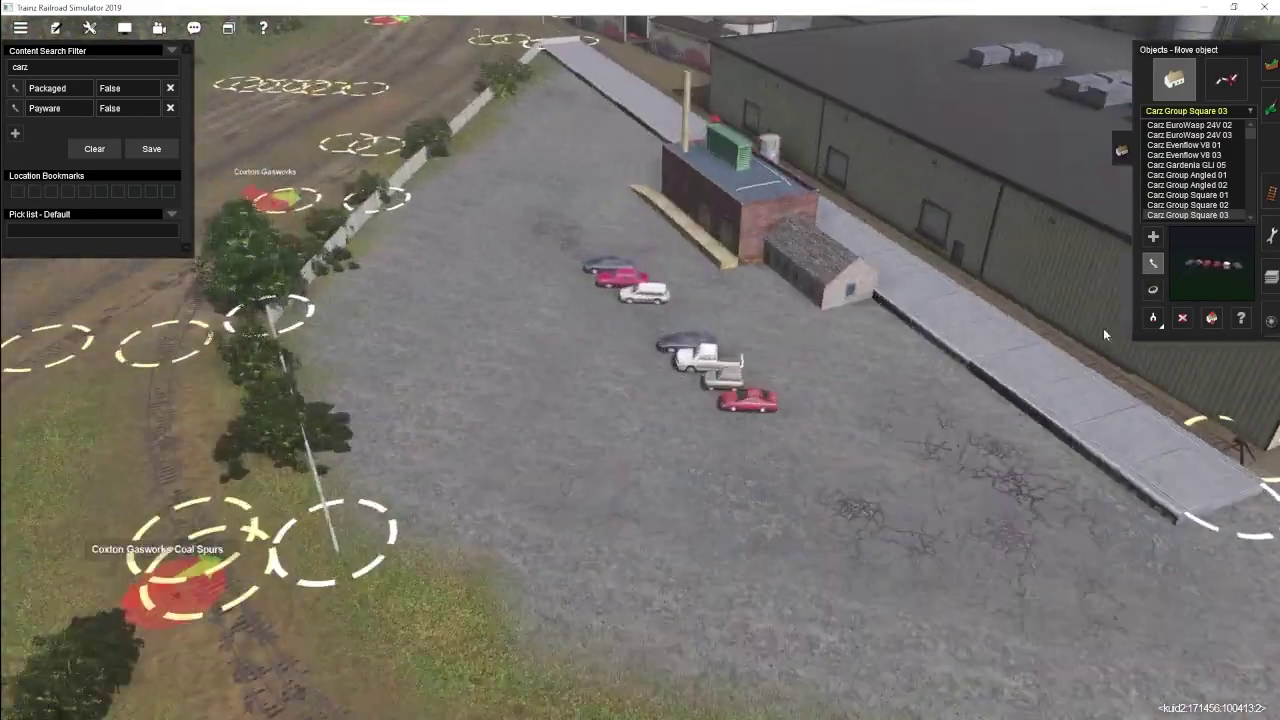
right_drag(1103, 334, 700, 360)
key(r)
drag(700, 360, 676, 366)
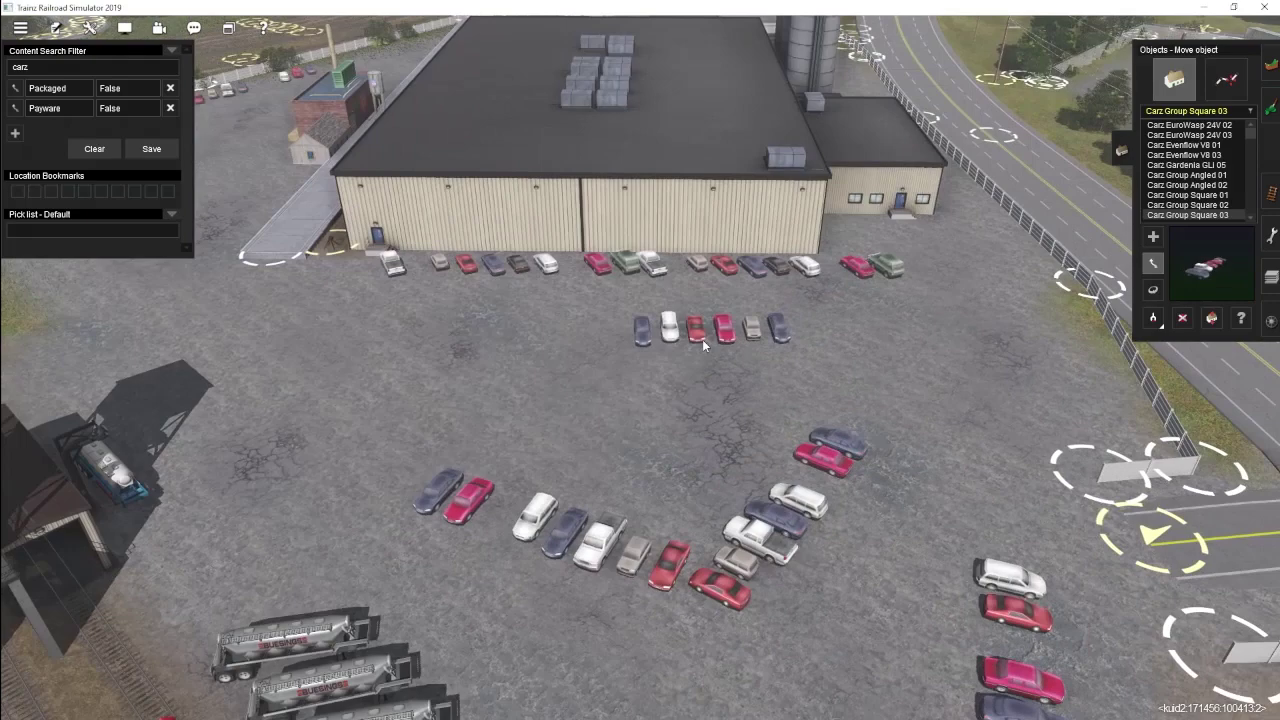
Step: Rotate and move the remaining car groups into parallel rows on the open lot in front of the warehouse
scroll(642, 393, up, 3)
key(m)
key(r)
drag(643, 391, 641, 358)
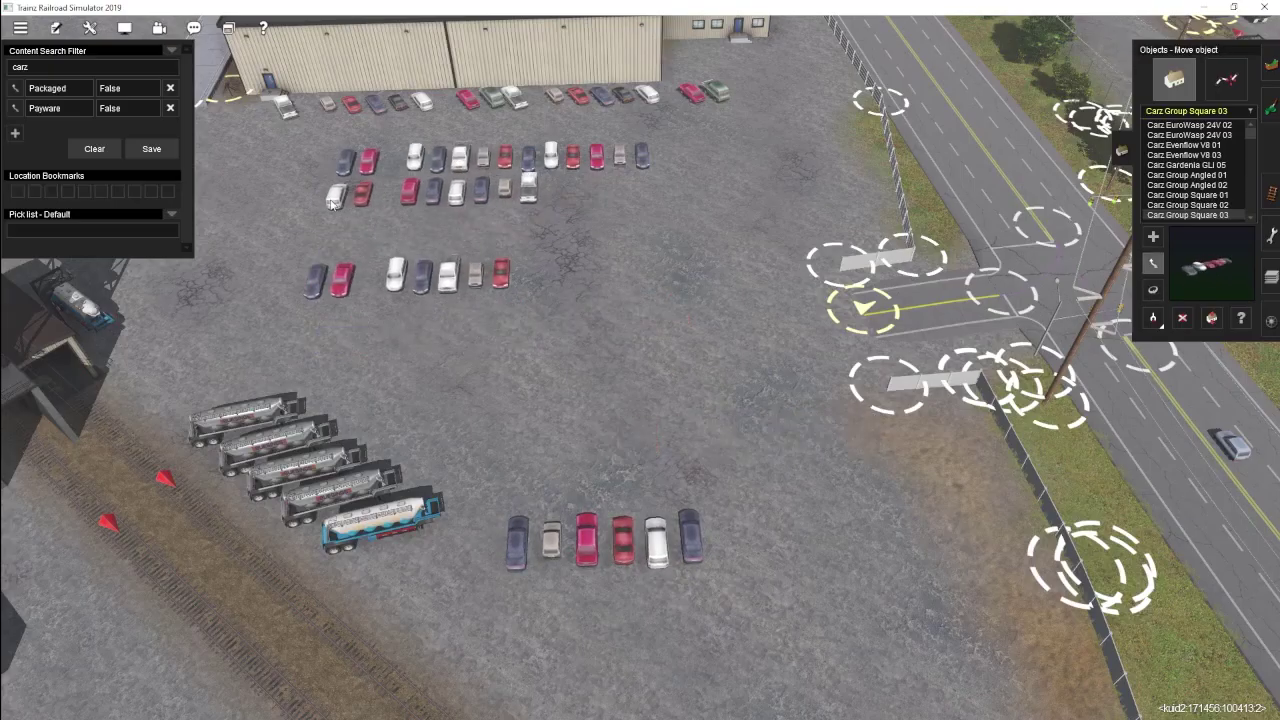
drag(587, 540, 530, 315)
right_click(626, 331)
key(Left)
right_click(518, 303)
key(Right)
Step: Filter the objects by "refrig", add six Great Dane 53 ft trailers near the loading dock and rotate them square to it
drag(30, 67, 10, 68)
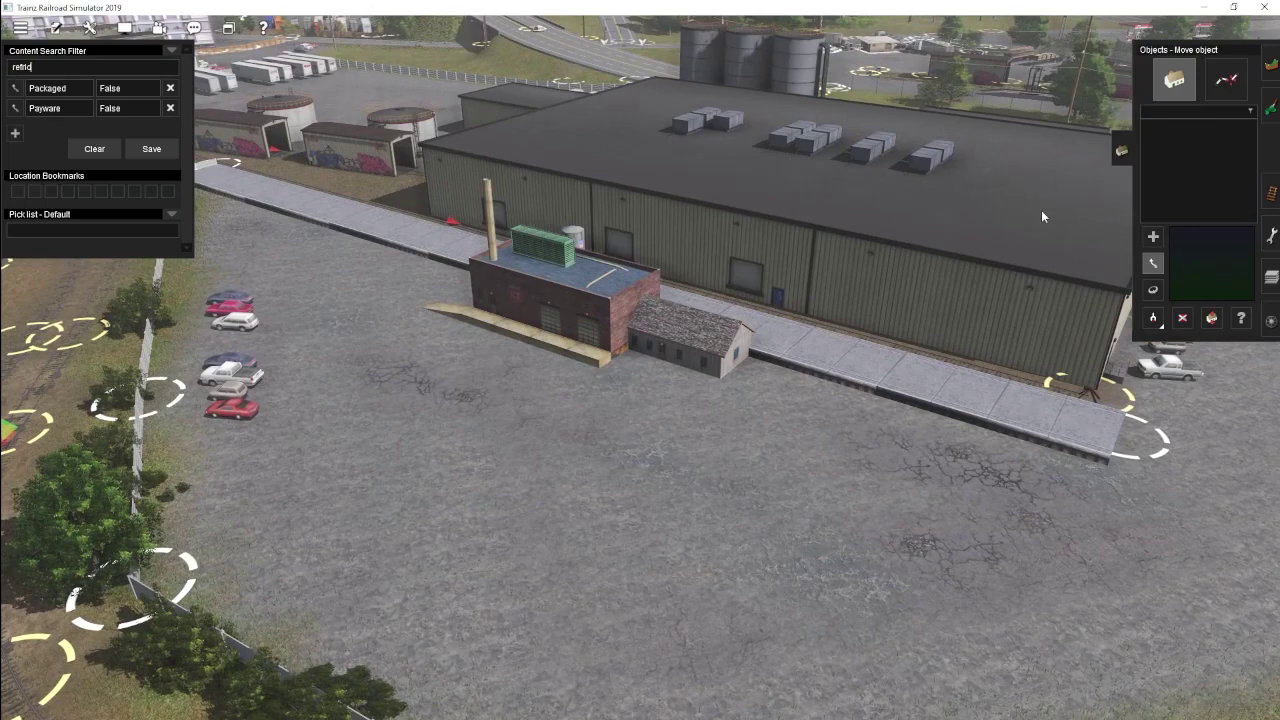
text(g)
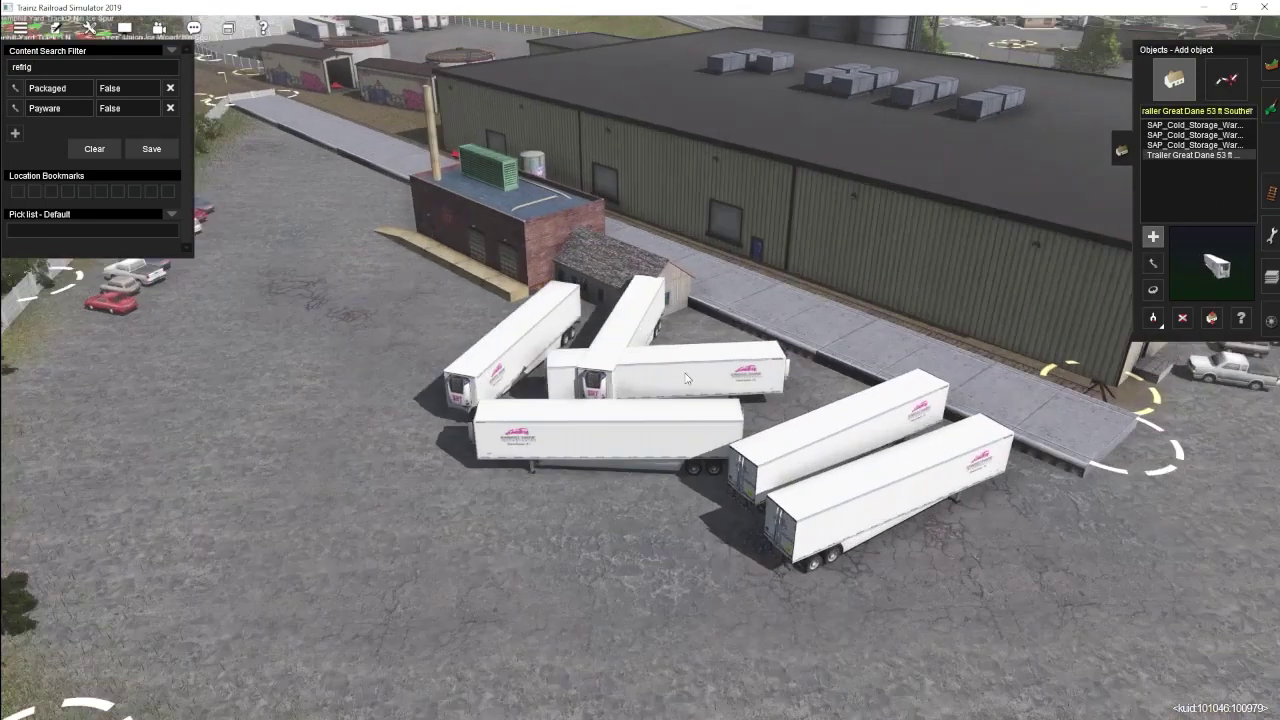
scroll(640, 400, up, 3)
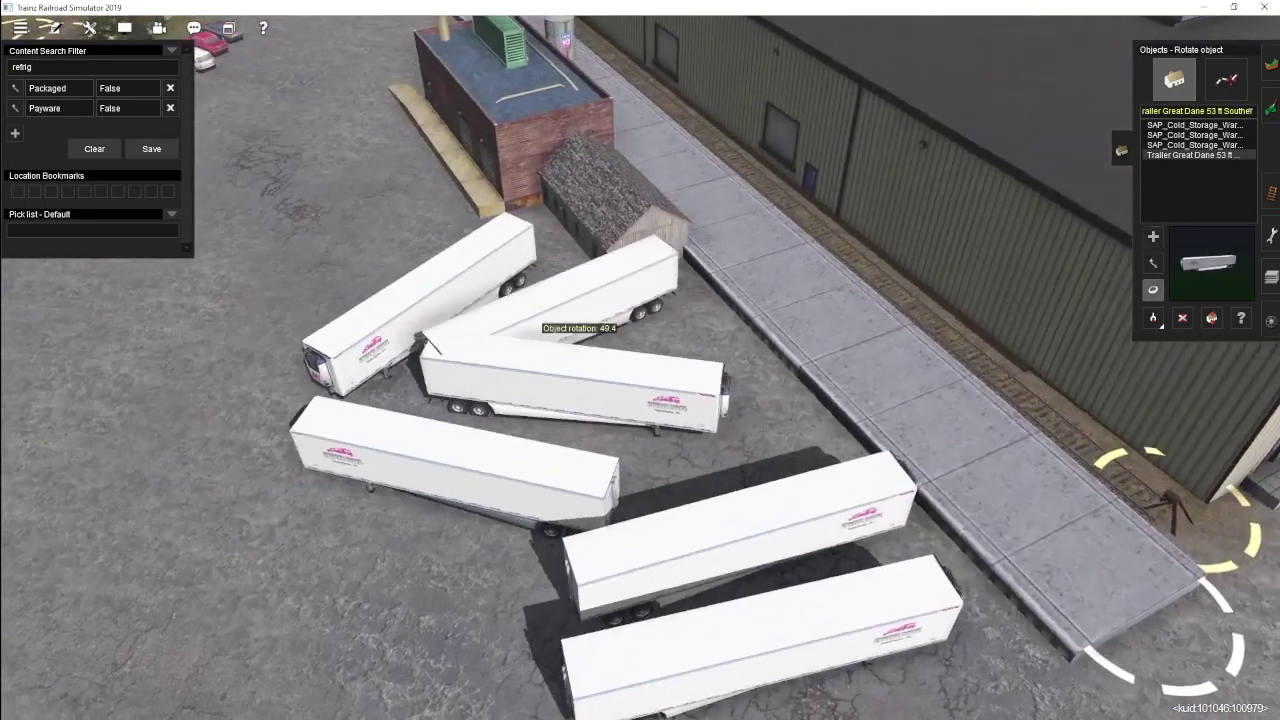
drag(344, 338, 346, 338)
drag(436, 470, 470, 470)
drag(660, 557, 700, 557)
drag(720, 640, 760, 640)
Step: Move the six Great Dane trailers side by side with their rear ends against the loading dock
key(m)
drag(806, 502, 774, 463)
key(Right)
key(Up)
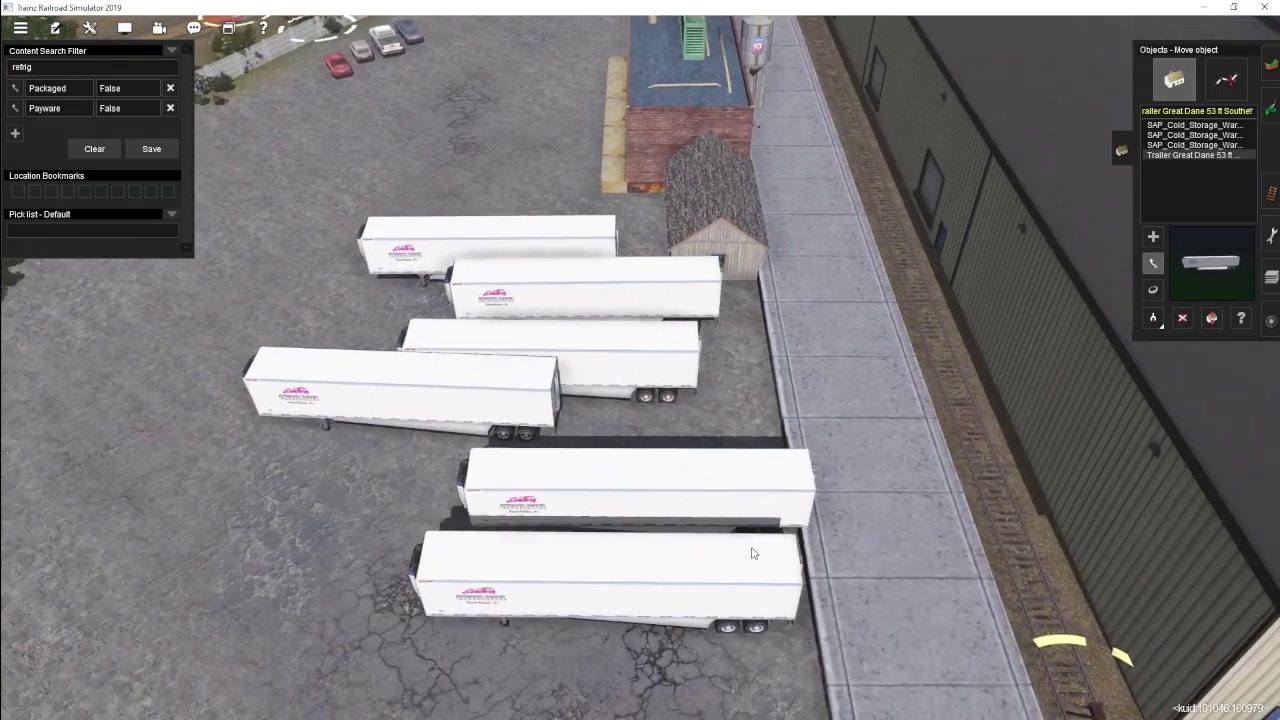
drag(763, 543, 775, 600)
drag(545, 425, 752, 474)
drag(660, 375, 740, 396)
drag(693, 305, 744, 348)
drag(585, 232, 748, 692)
key(Left)
key(Down)
Step: Filter the objects by "forklift", raise the SAP_Forklift_1_PBR forklifts by 1 m, and rotate and move them onto the loading dock
drag(38, 67, 8, 72)
text(f)
scroll(1058, 195, up, 5)
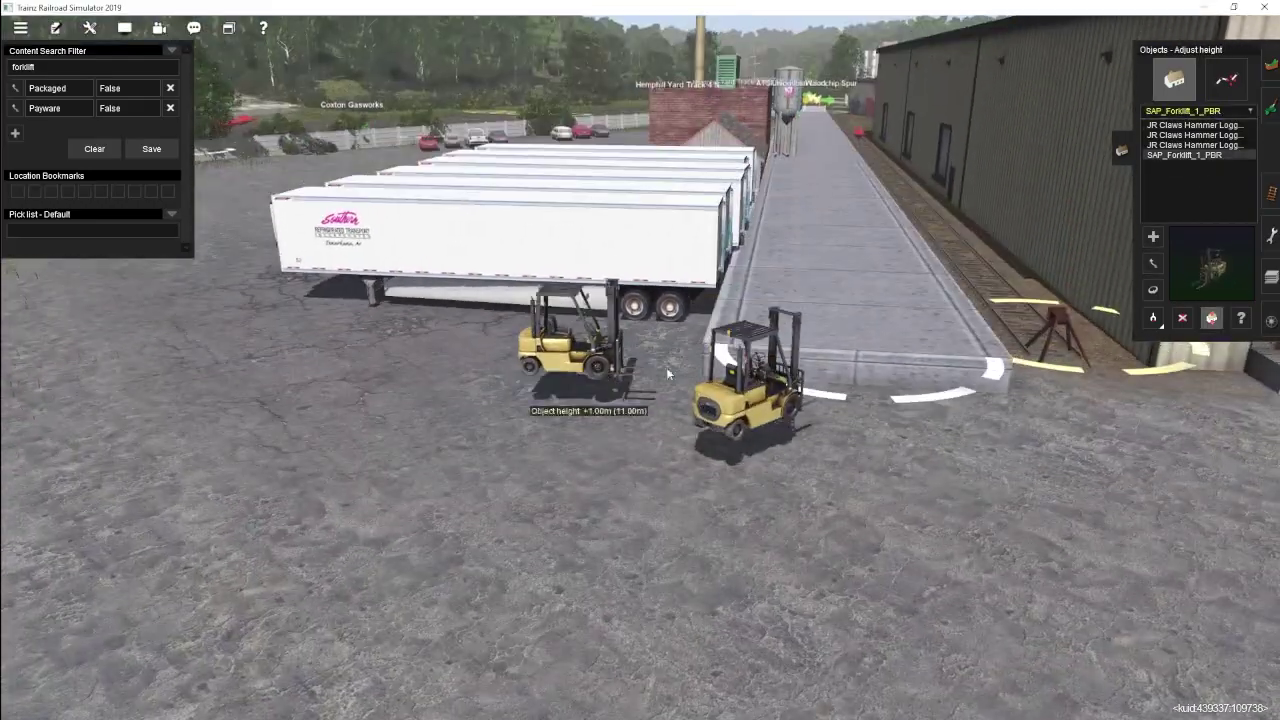
key(Up)
key(r)
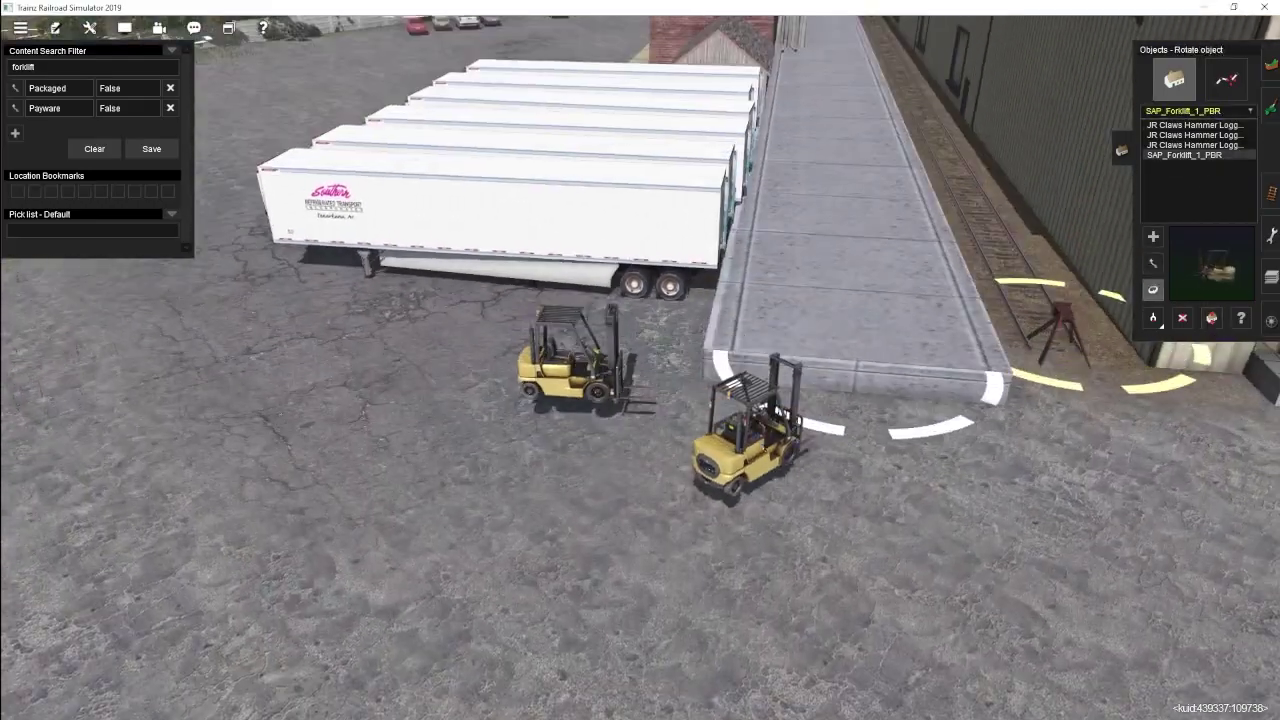
drag(775, 110, 812, 58)
right_click(812, 58)
scroll(642, 434, down, 5)
right_click(822, 388)
Step: Filter the splines by "rm" and lay JR RM Angled Parking White lines under the car rows by the fence and warehouse wall
click(1227, 85)
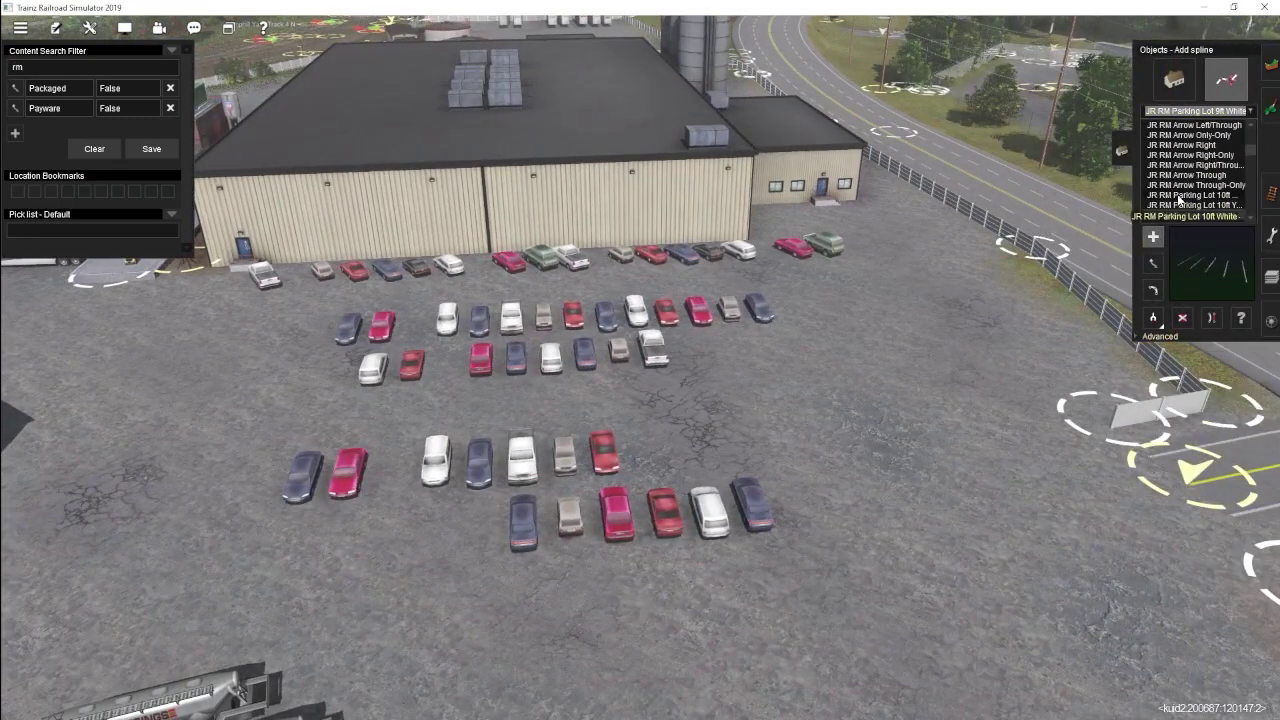
click(1194, 126)
right_click(440, 298)
scroll(615, 319, up, 3)
click(295, 341)
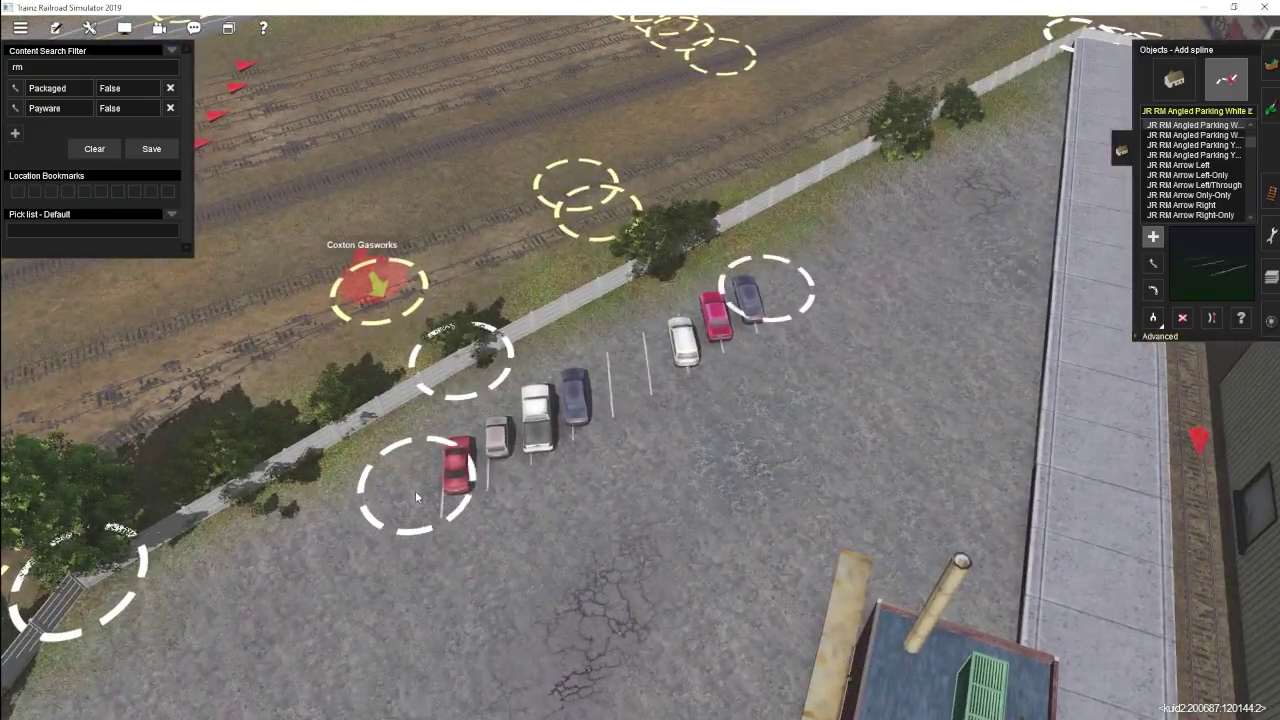
click(1153, 263)
scroll(781, 291, down, 5)
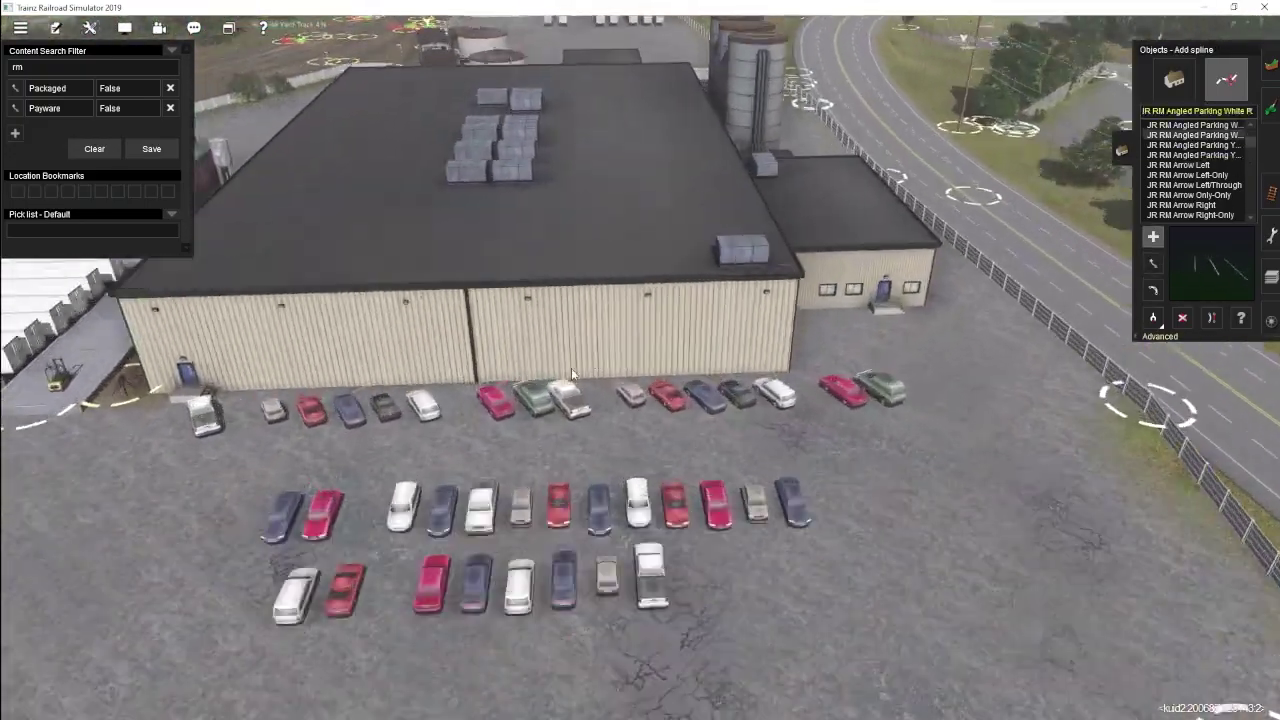
scroll(1055, 438, up, 3)
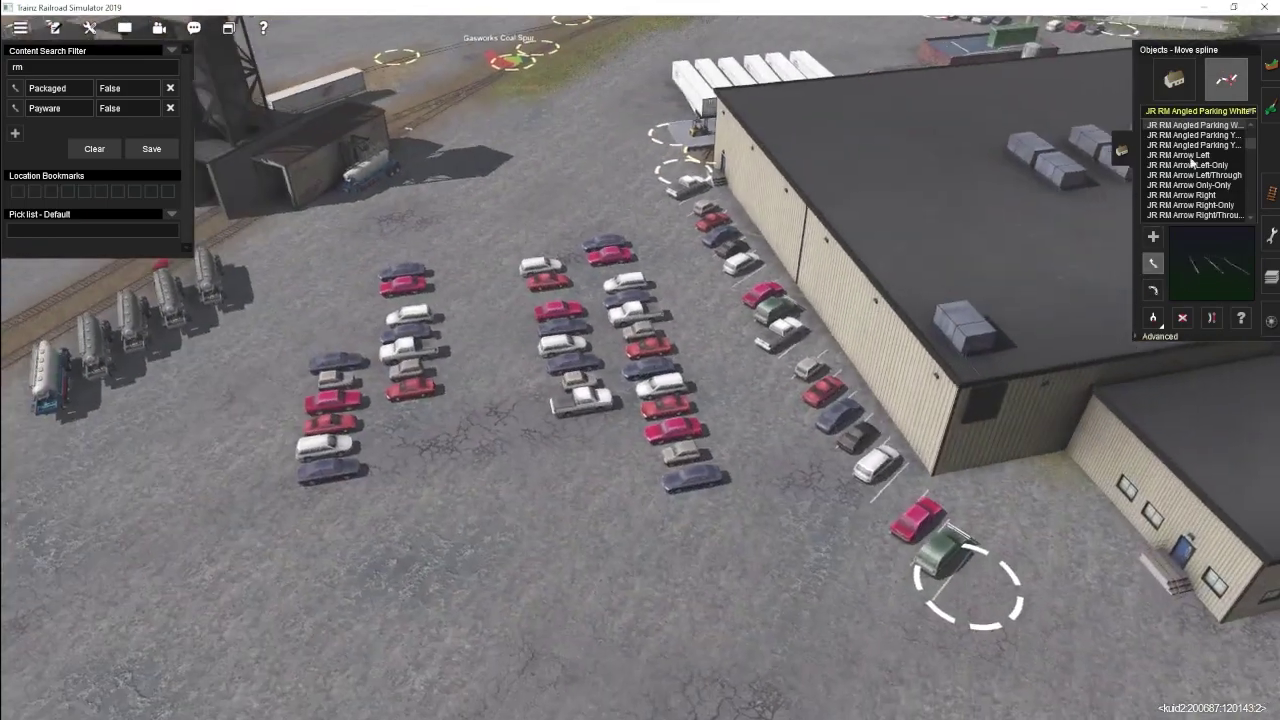
Step: Lay JR RM Parking Lot 10ft White splines under the parallel car rows in front of the warehouse
scroll(1177, 203, up, 2)
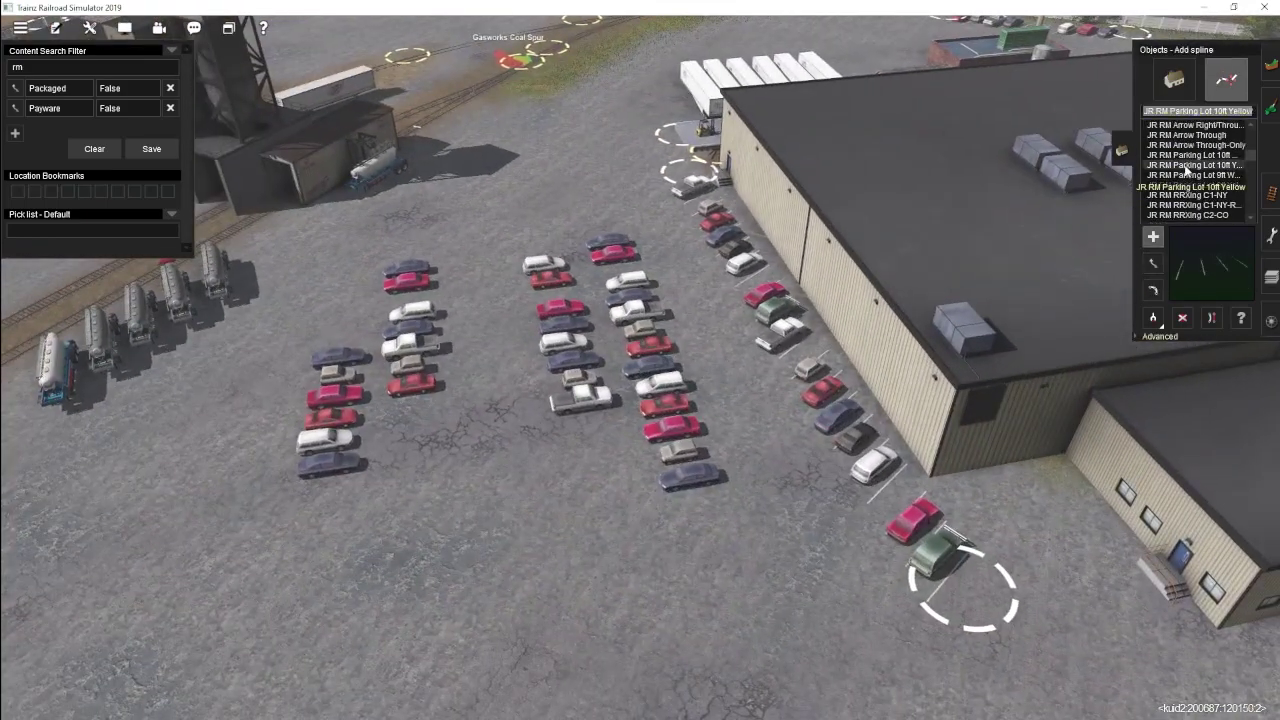
click(1218, 175)
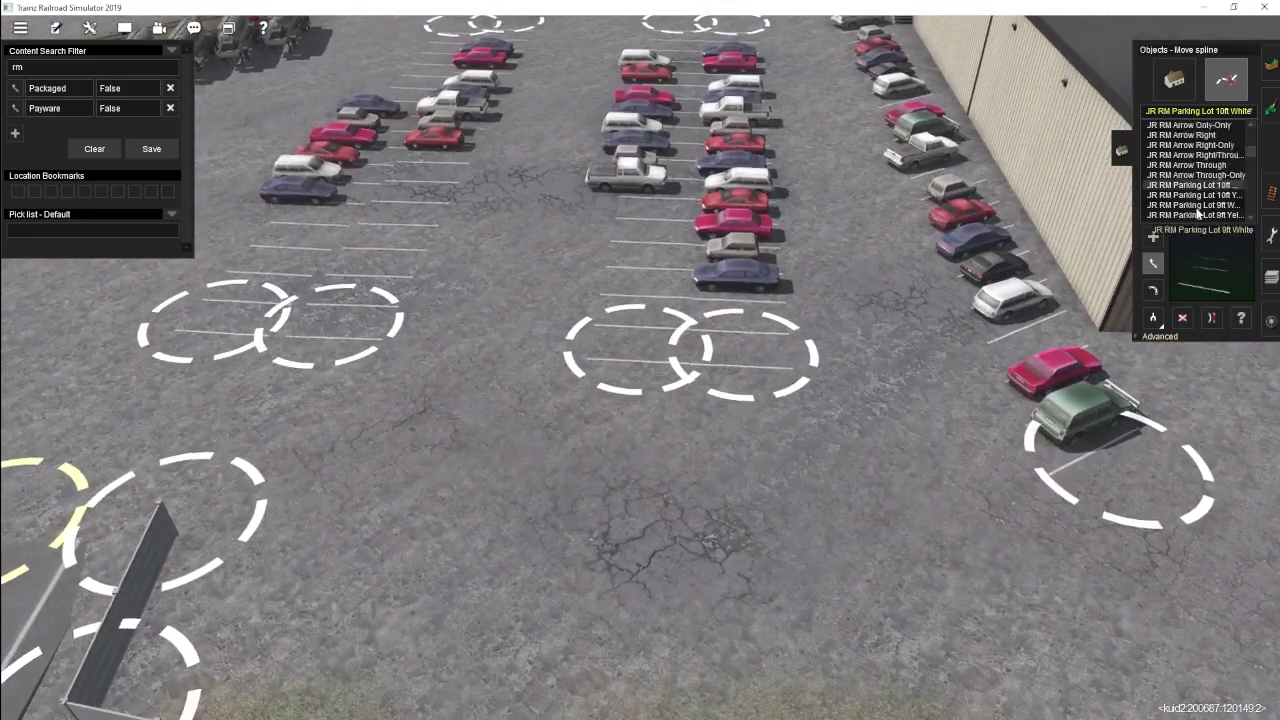
scroll(1198, 213, down, 2)
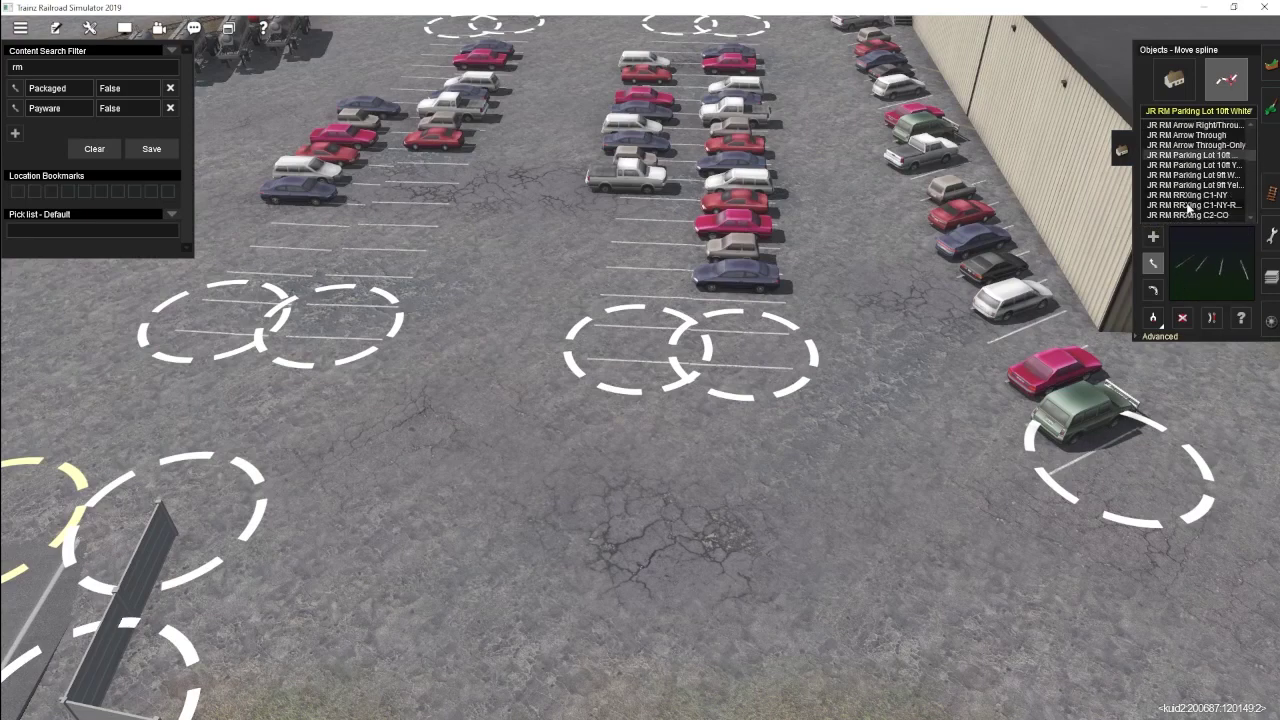
scroll(1190, 214, down, 5)
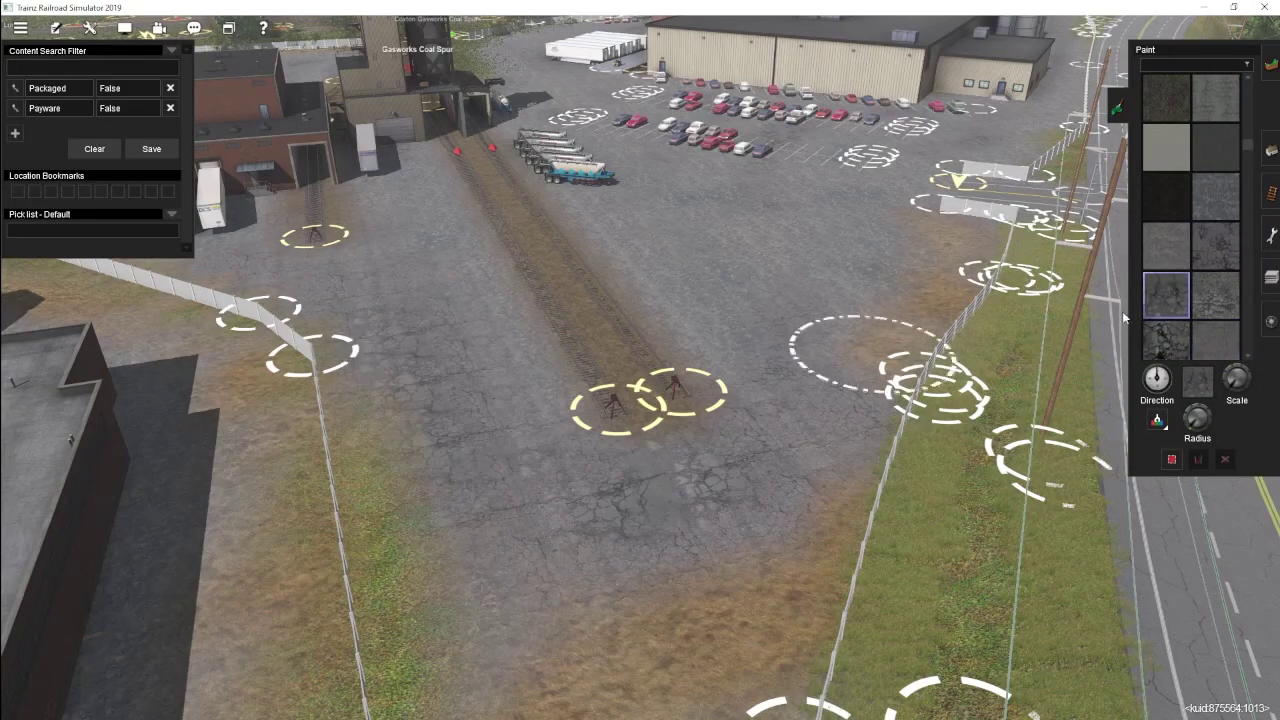
Step: Paint the Long Grass TurfFX layer over the grassy strips along the industrial lot fences beside the highway
right_drag(565, 518, 755, 287)
key(Right)
click(1270, 64)
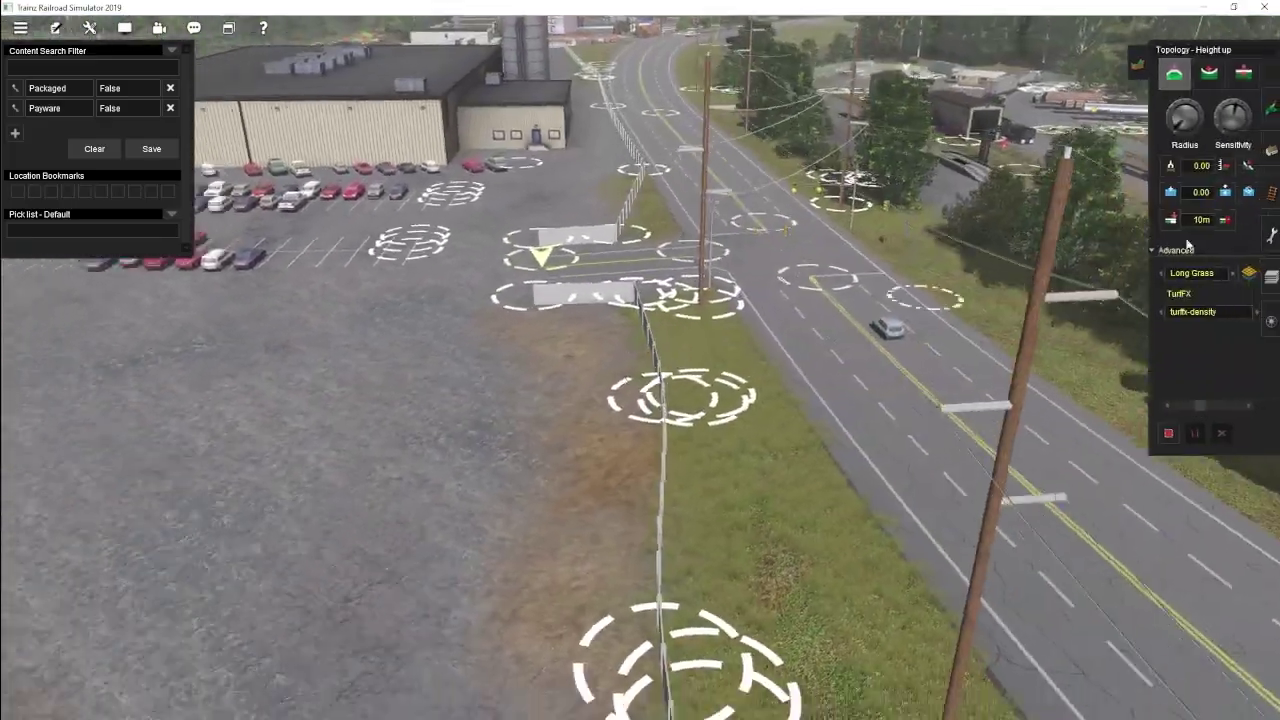
right_drag(652, 340, 680, 243)
right_drag(343, 514, 591, 286)
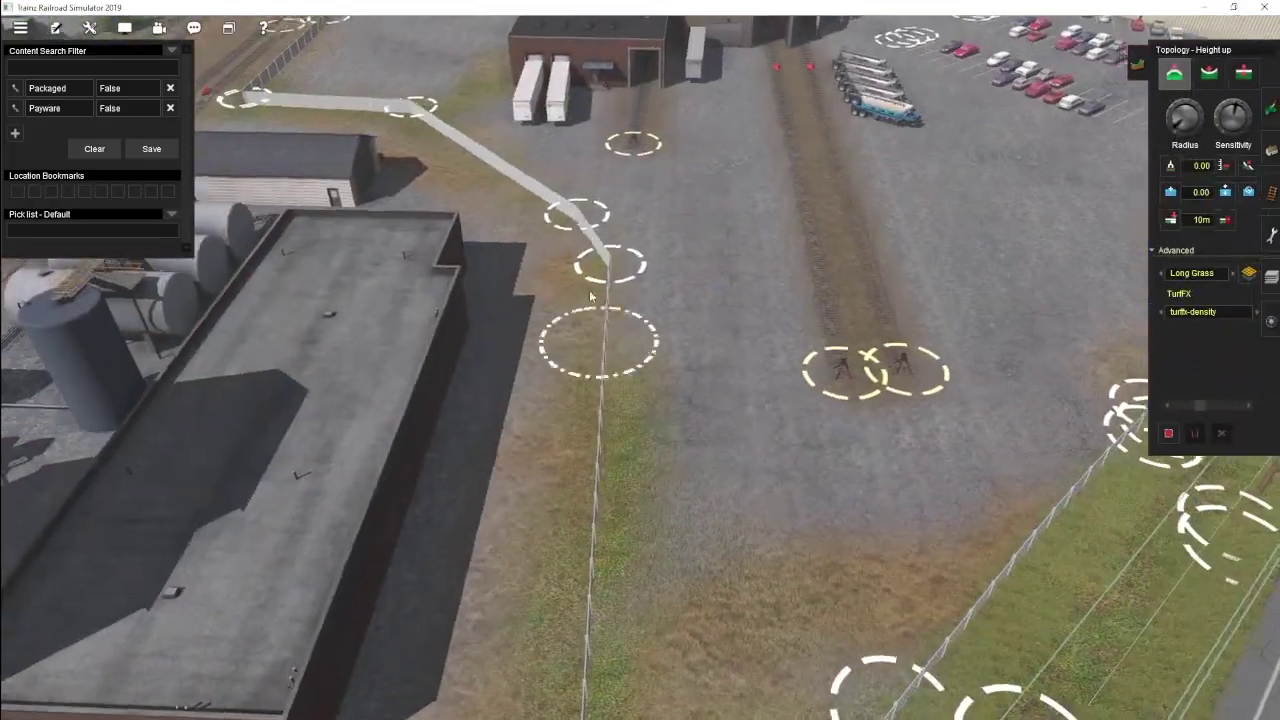
right_drag(465, 114, 590, 455)
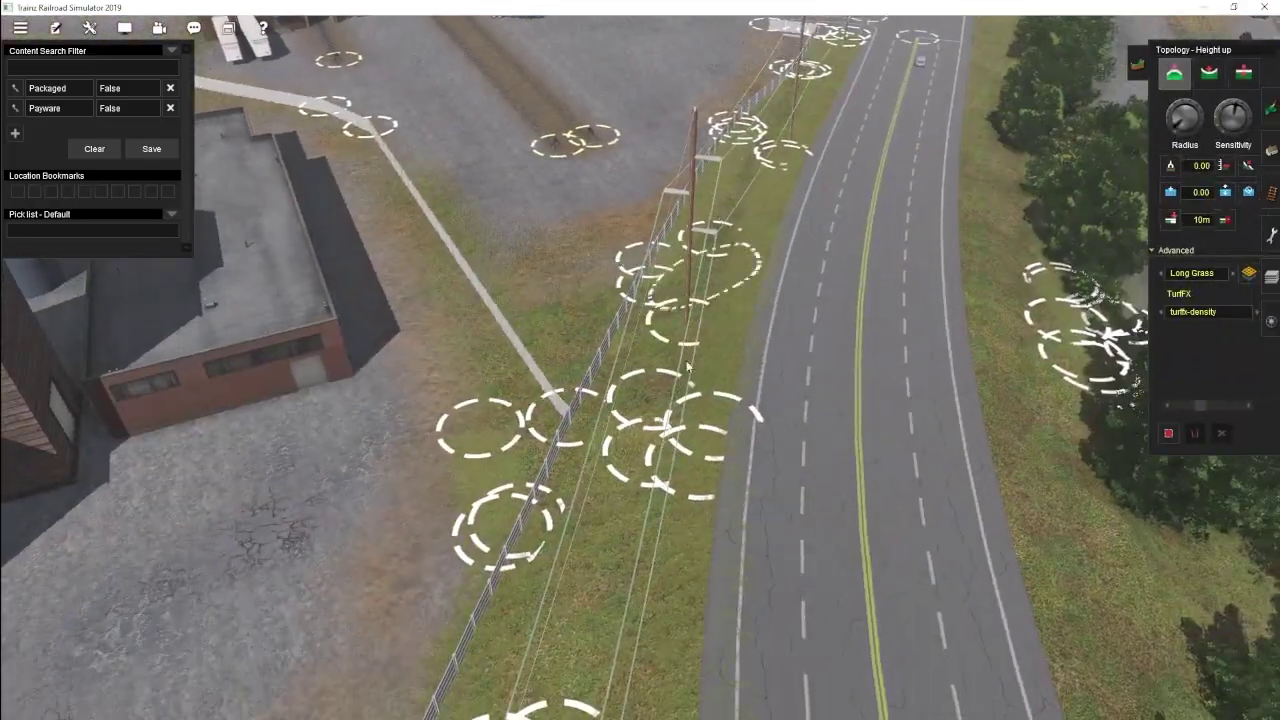
Step: Continue the Long Grass TurfFX layer along the highway verges and around the overpass near the Coxton Warehouse tracks
right_drag(737, 330, 523, 409)
right_drag(652, 288, 646, 408)
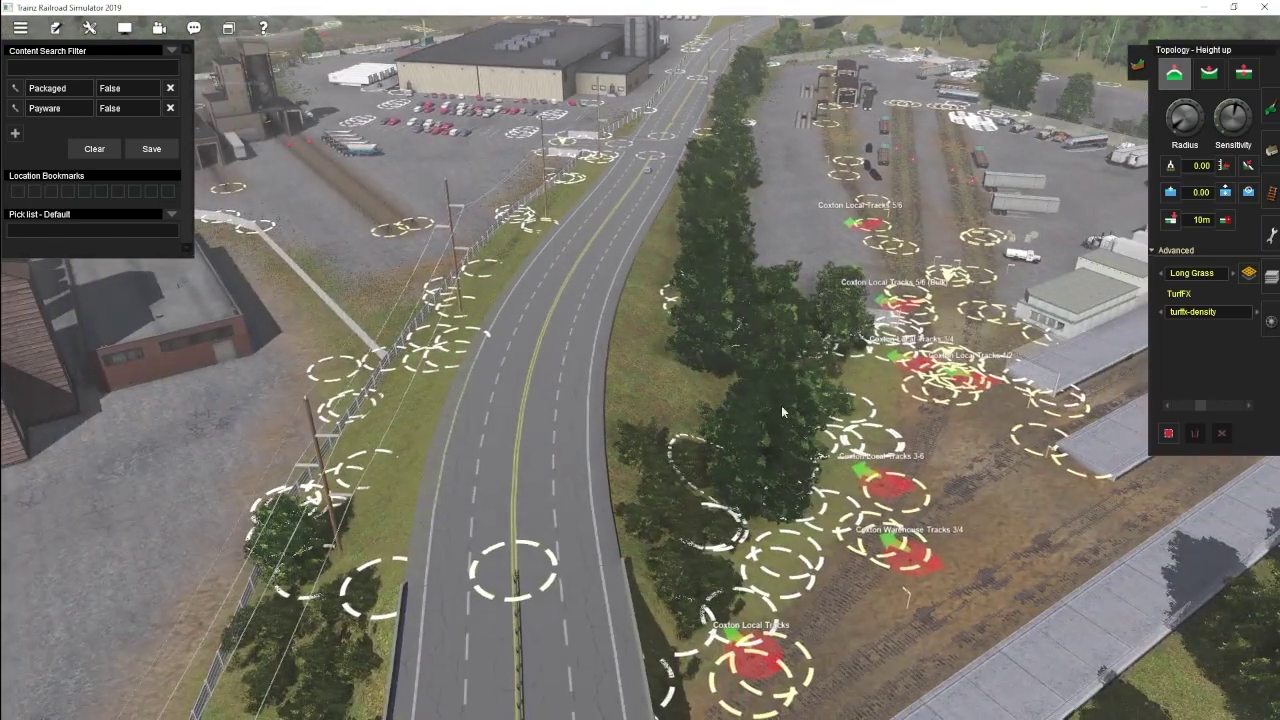
right_drag(745, 537, 534, 145)
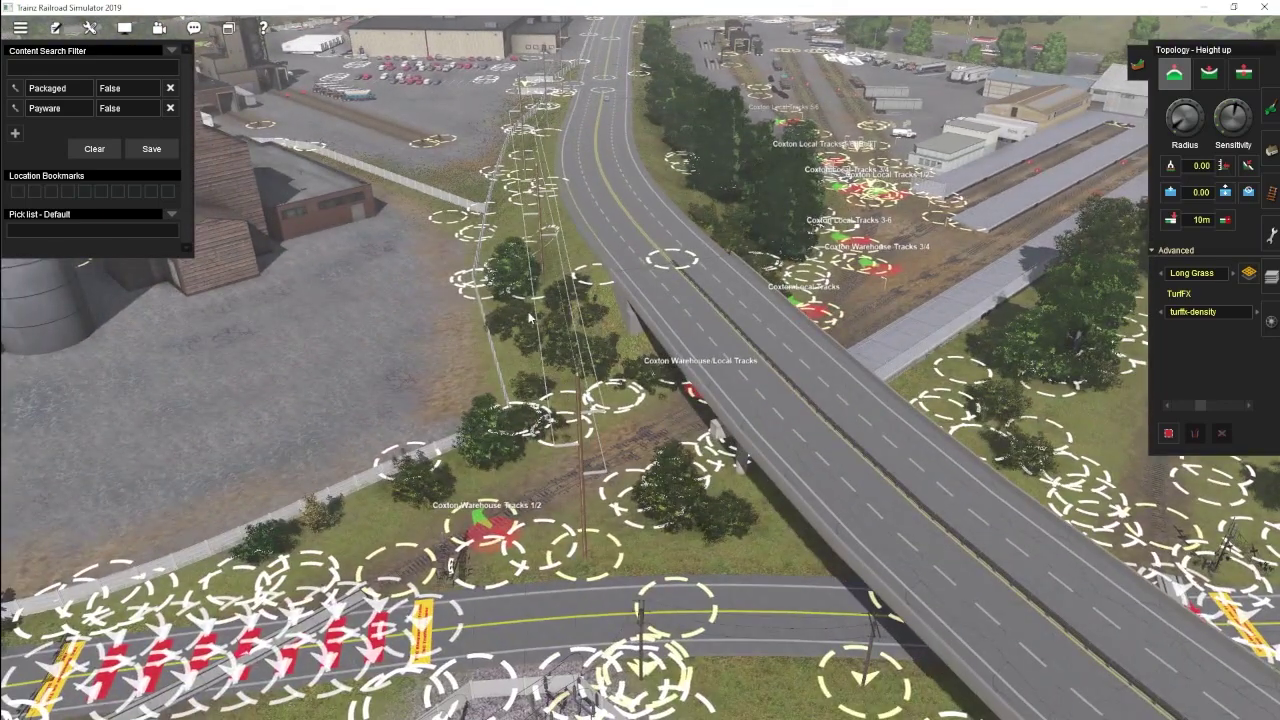
mouse_move(480, 330)
right_down()
mouse_move(347, 349)
mouse_move(496, 322)
right_up()
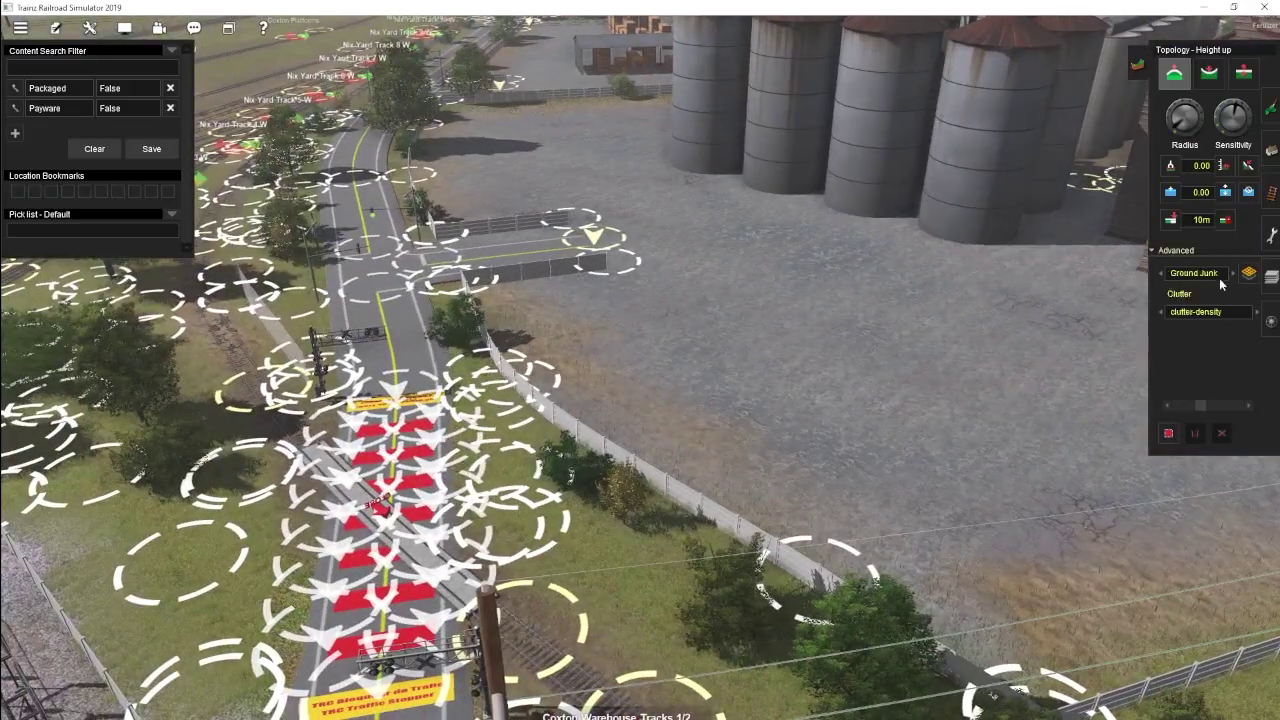
Step: Paint the Short Grass TurfFX layer over the ground around the Coxton Warehouse and Coxton Local tracks
right_drag(434, 114, 734, 381)
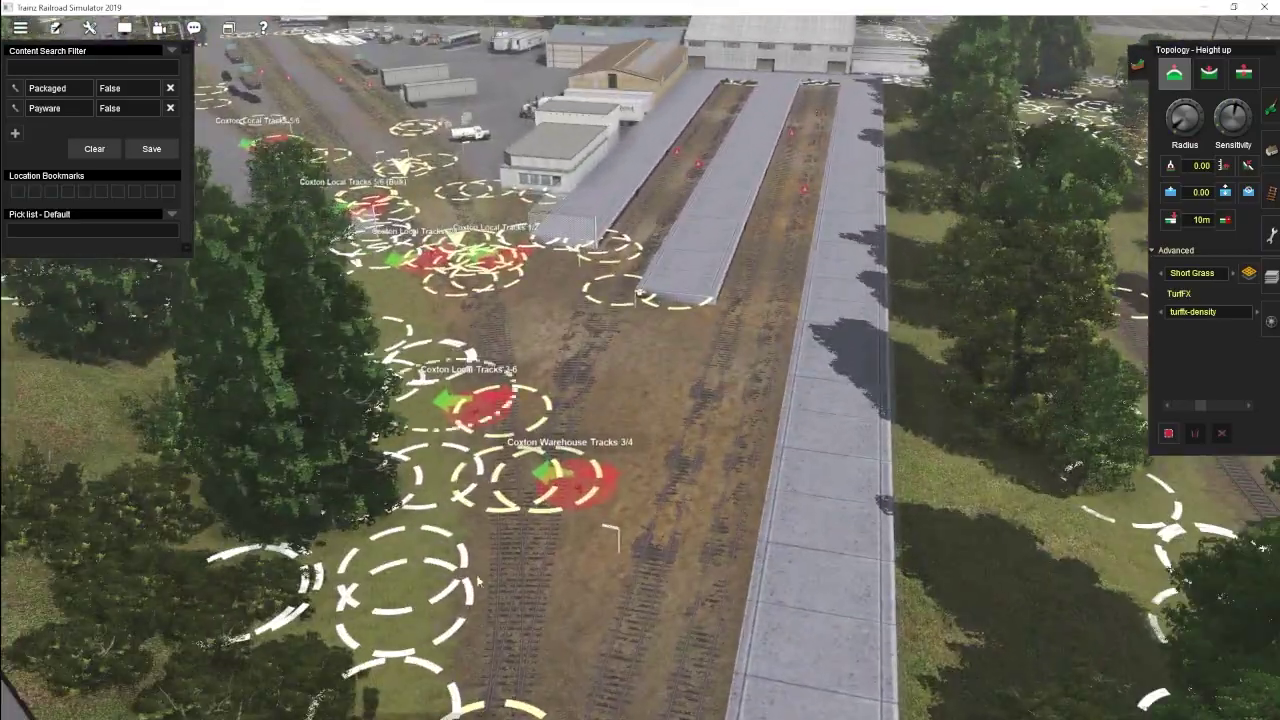
right_drag(450, 580, 704, 383)
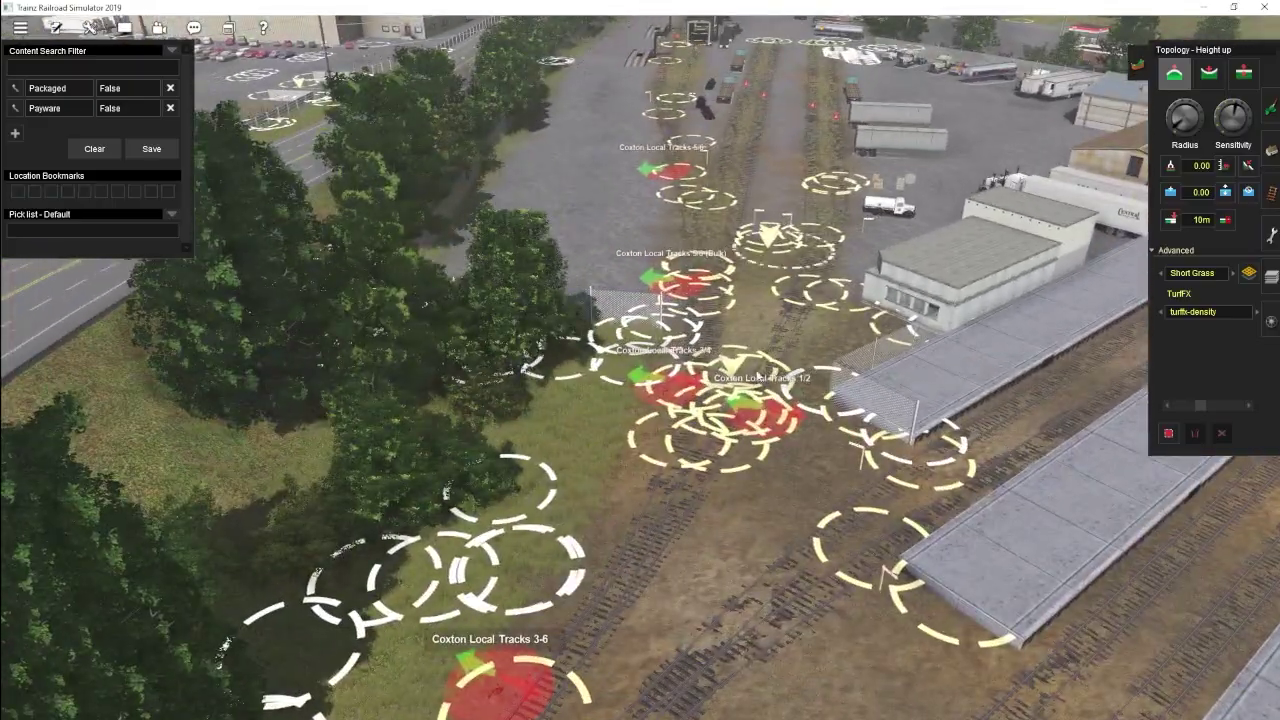
right_drag(825, 66, 722, 555)
scroll(669, 532, down, 5)
right_drag(815, 248, 626, 200)
scroll(626, 200, down, 5)
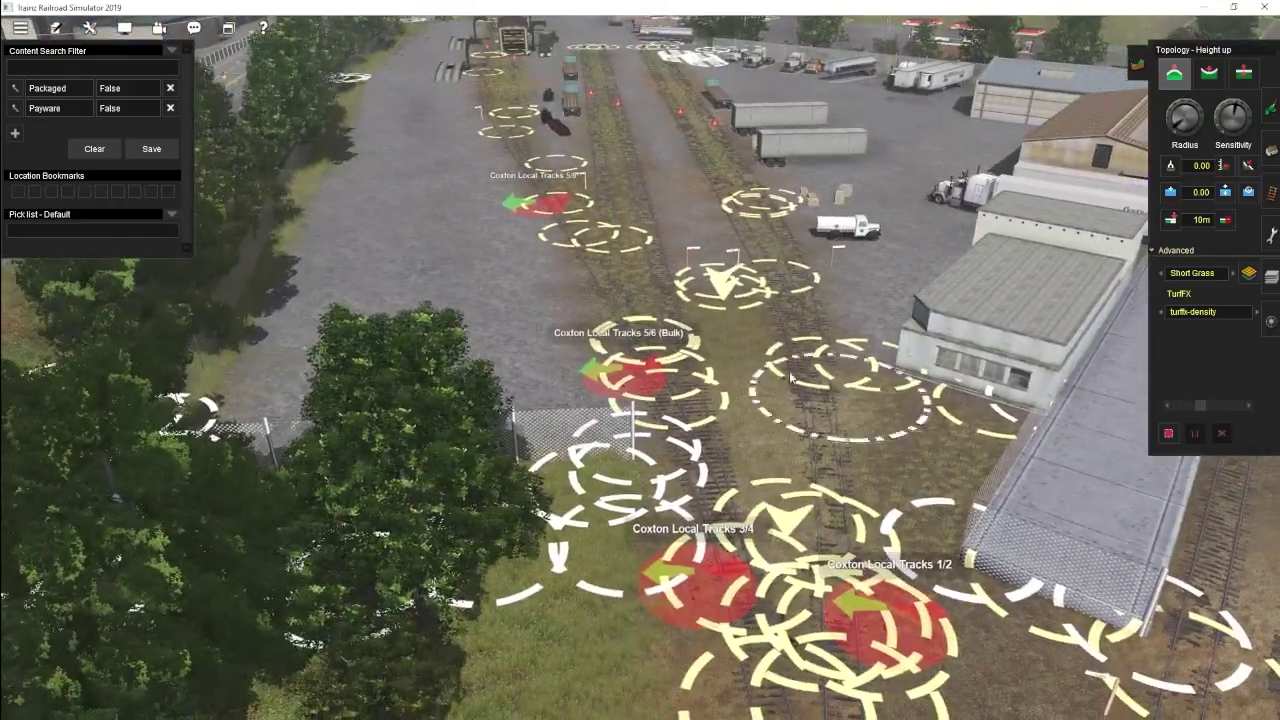
Step: Delete the grass splines running along the Coxton Local tracks
click(1270, 150)
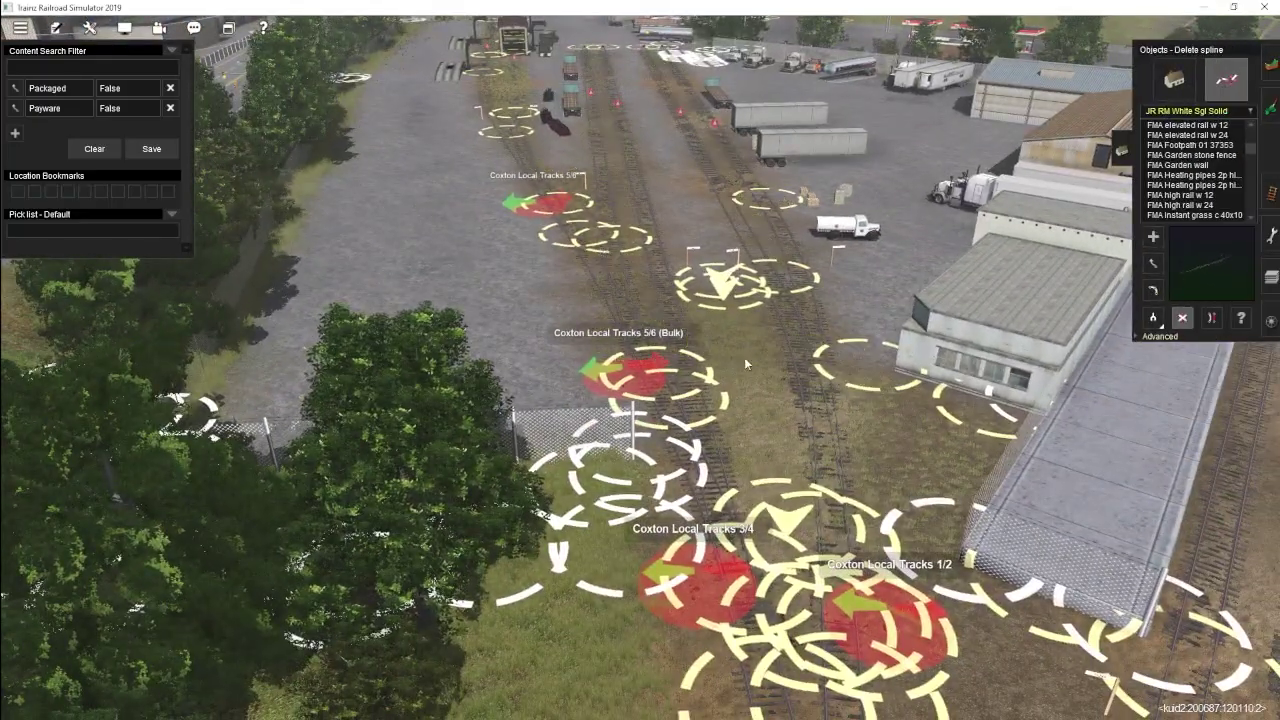
right_click(616, 135)
right_drag(616, 135, 670, 282)
right_drag(518, 134, 700, 540)
Step: Paint the Long Grass TurfFX layer on the verge between the highway and the tree line
click(1270, 65)
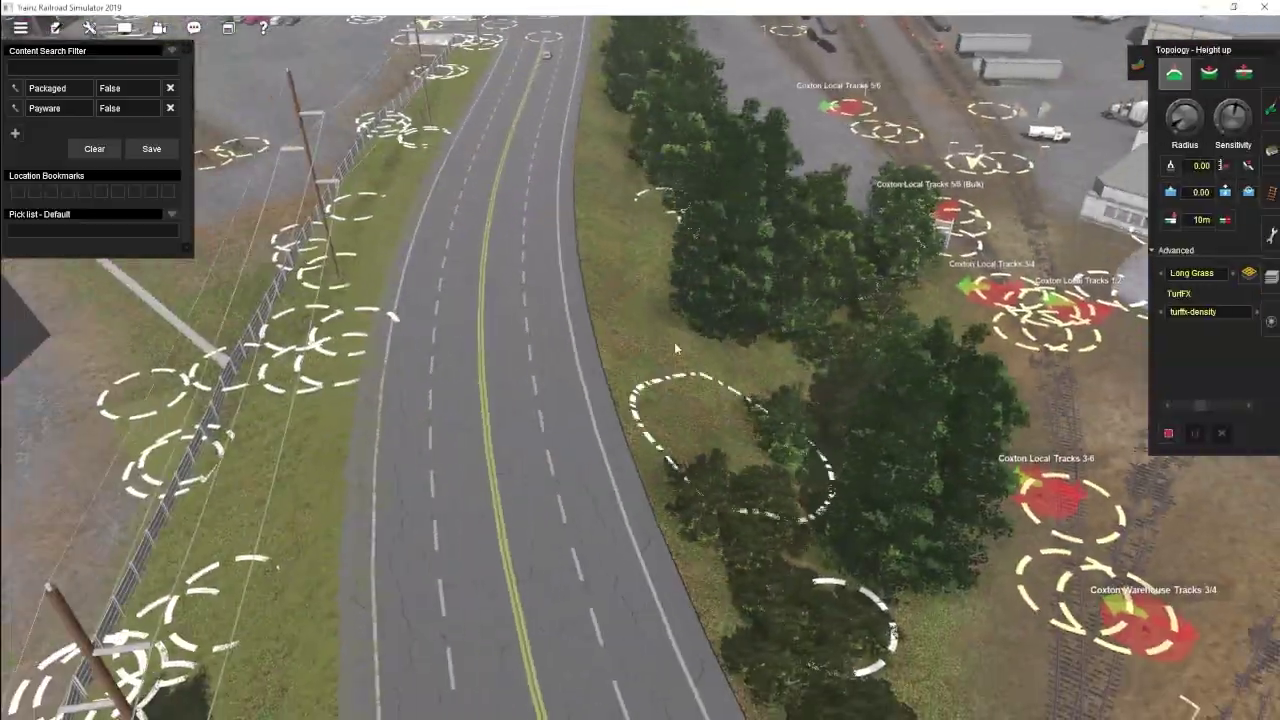
right_click(638, 91)
key(F3)
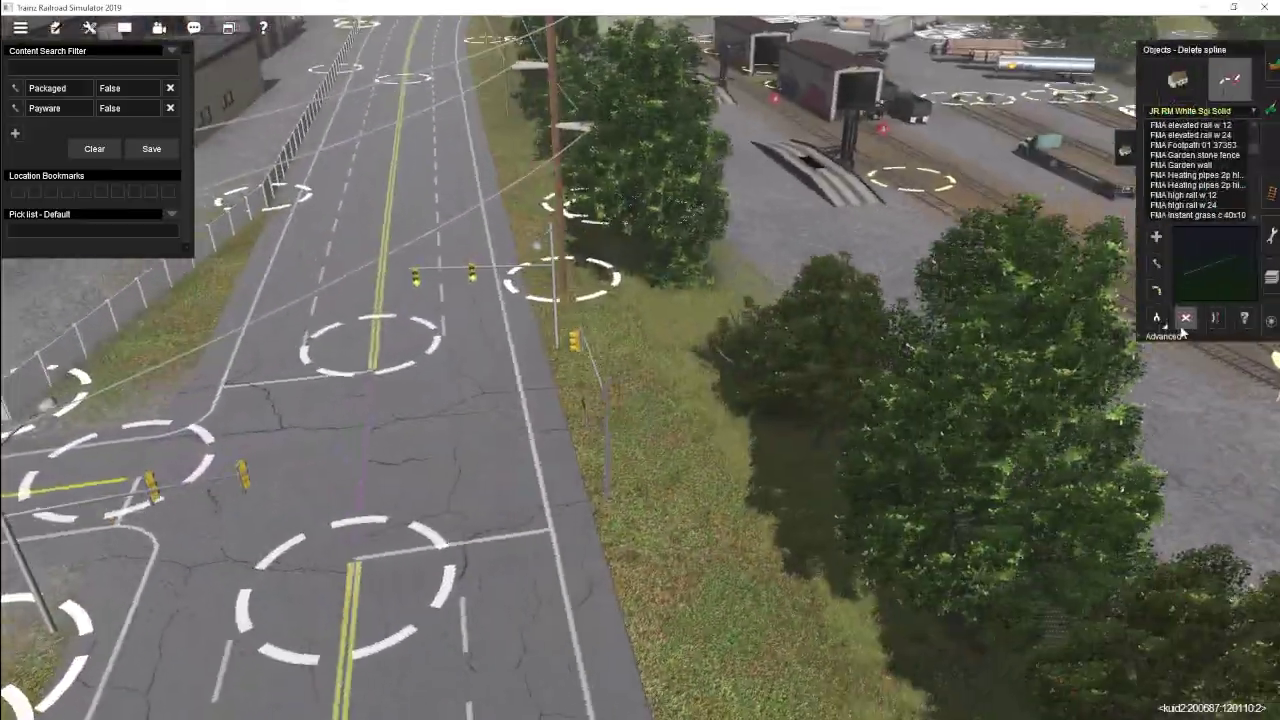
right_drag(586, 226, 588, 350)
click(588, 350)
key(ctrl+z)
click(638, 306)
key(ctrl+z)
Step: Move a spline point near the highway intersection and delete an unwanted spline beside the road
key(m)
right_drag(638, 306, 330, 543)
drag(178, 536, 142, 486)
key(d)
right_drag(142, 486, 700, 215)
click(454, 430)
Step: Paint the Long Grass TurfFX layer over the remaining highway verges toward the overpass and the trailer lot
key(F1)
scroll(700, 215, down, 3)
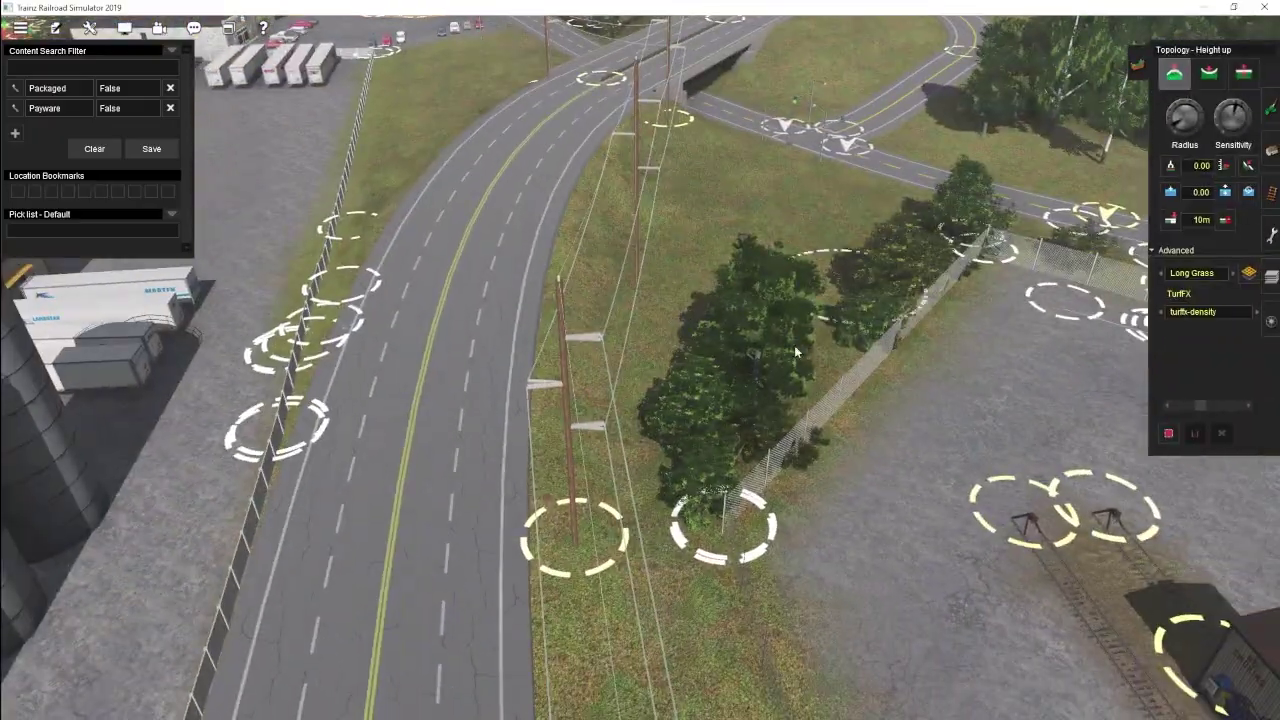
key(Down)
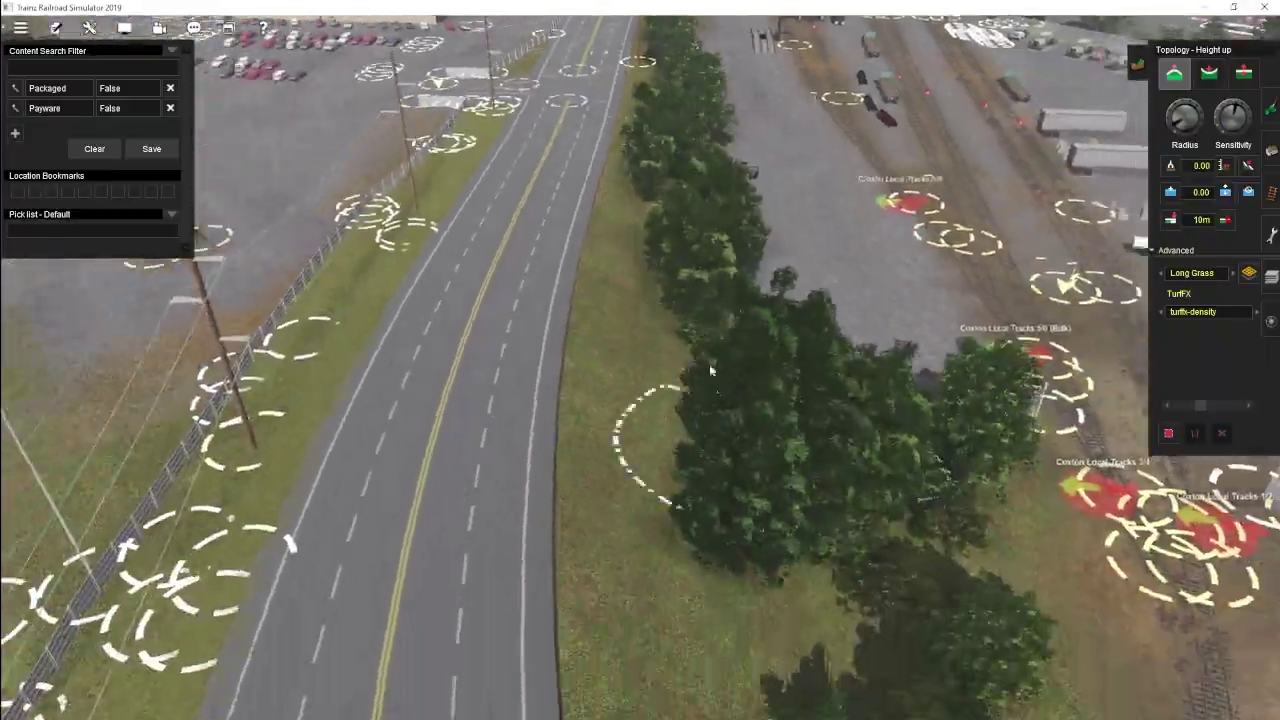
mouse_move(709, 365)
right_down()
mouse_move(731, 334)
mouse_move(686, 271)
mouse_move(646, 247)
mouse_move(626, 331)
mouse_move(583, 234)
right_up()
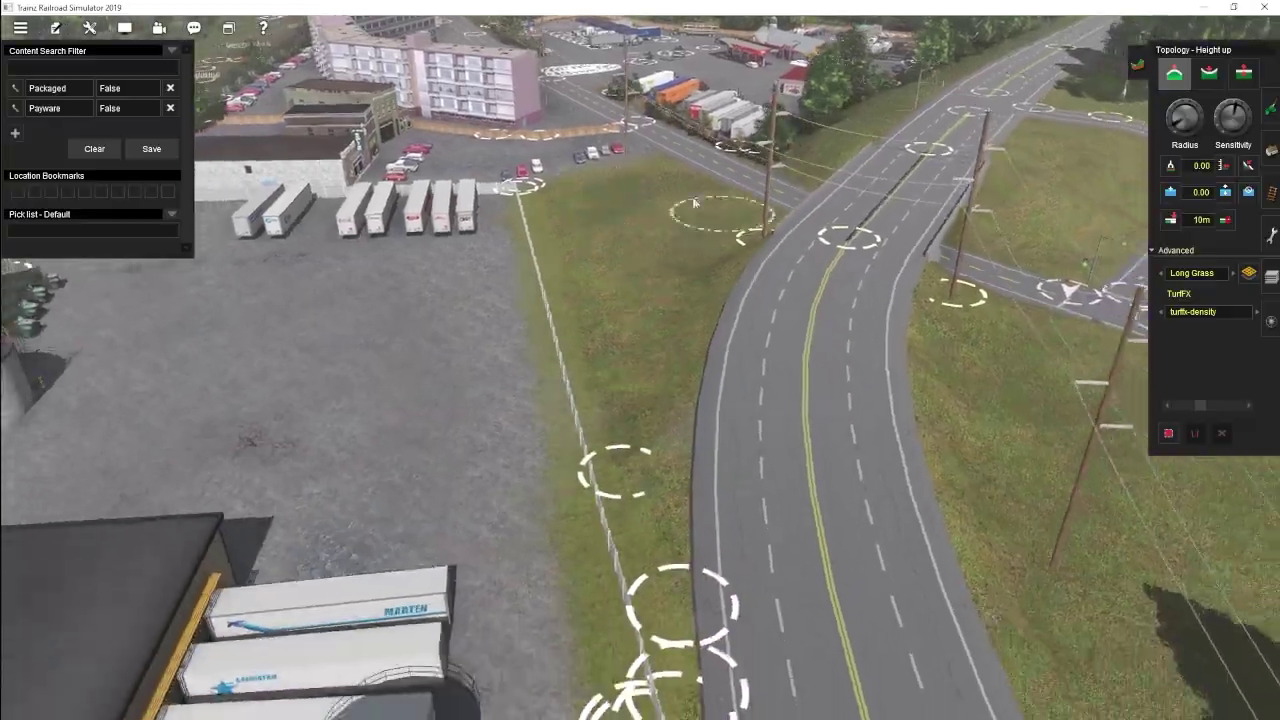
right_drag(628, 554, 596, 320)
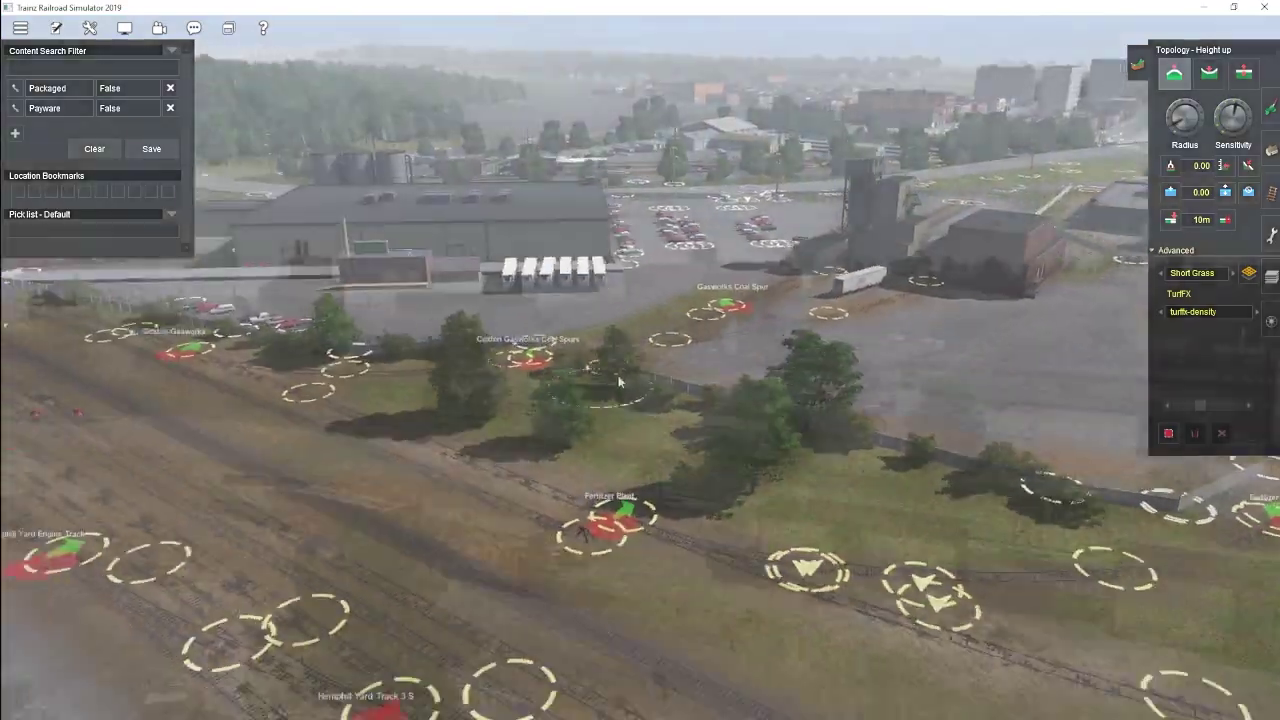